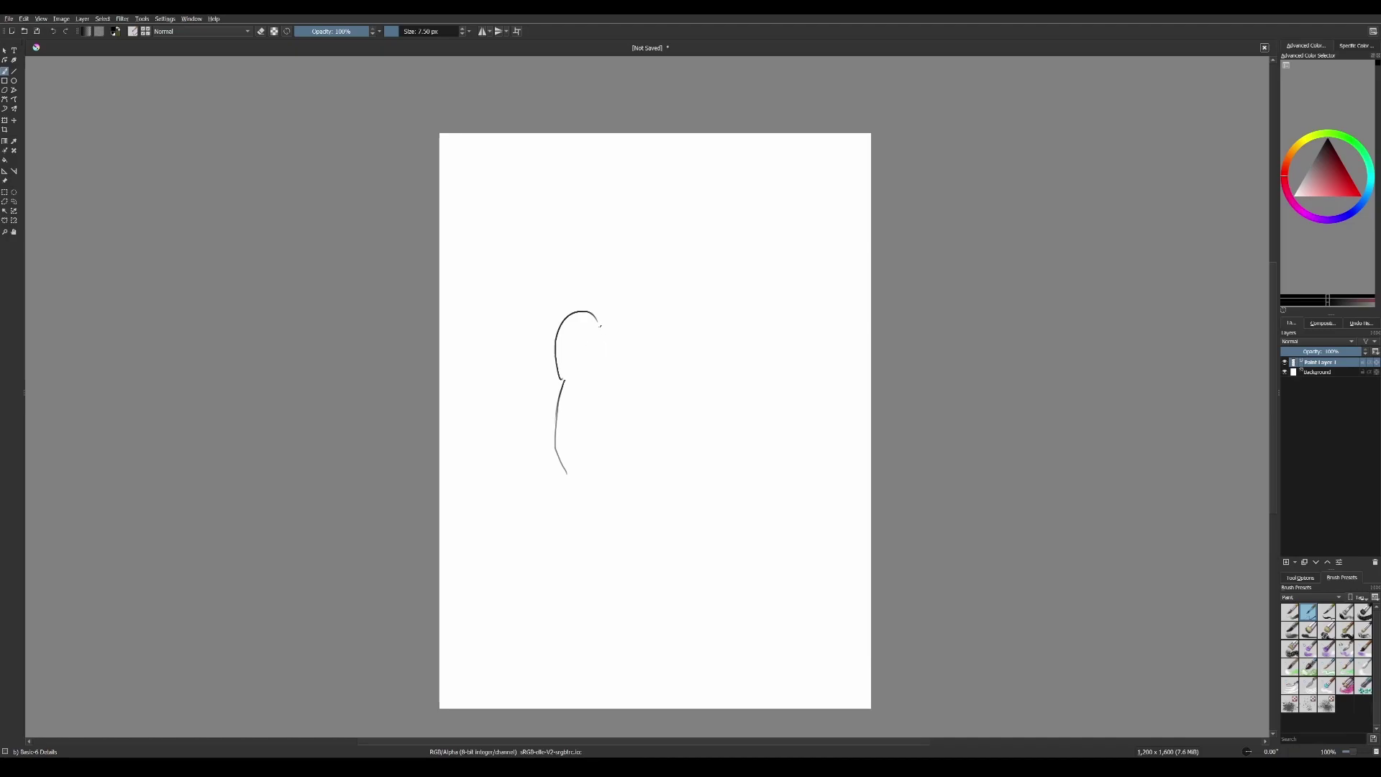
# Undo the last head stroke, sketch a few more bear-head and ear lines, then clear them
pyautogui.hotkey('ctrl', 'z')
pyautogui.moveTo(563, 379)
pyautogui.mouseDown()
pyautogui.moveTo(544, 340)
pyautogui.moveTo(554, 314)
pyautogui.moveTo(601, 325)
pyautogui.moveTo(613, 356)
pyautogui.mouseUp()
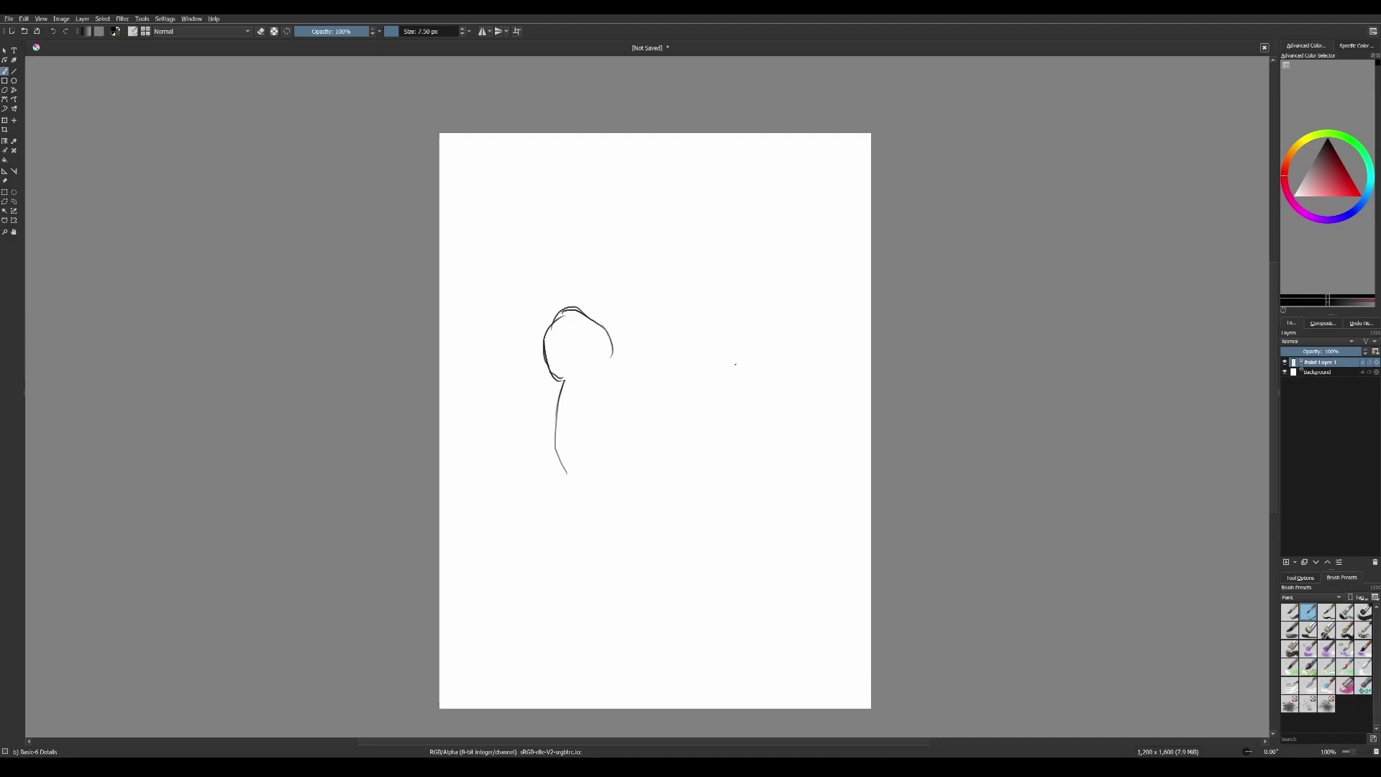
pyautogui.moveTo(703, 341)
pyautogui.mouseDown()
pyautogui.moveTo(755, 311)
pyautogui.moveTo(763, 370)
pyautogui.moveTo(767, 359)
pyautogui.moveTo(725, 386)
pyautogui.moveTo(723, 449)
pyautogui.moveTo(700, 482)
pyautogui.mouseUp()
pyautogui.moveTo(735, 431); pyautogui.dragTo(710, 483)
pyautogui.moveTo(741, 388); pyautogui.dragTo(725, 459)
pyautogui.moveTo(562, 467); pyautogui.dragTo(615, 498)
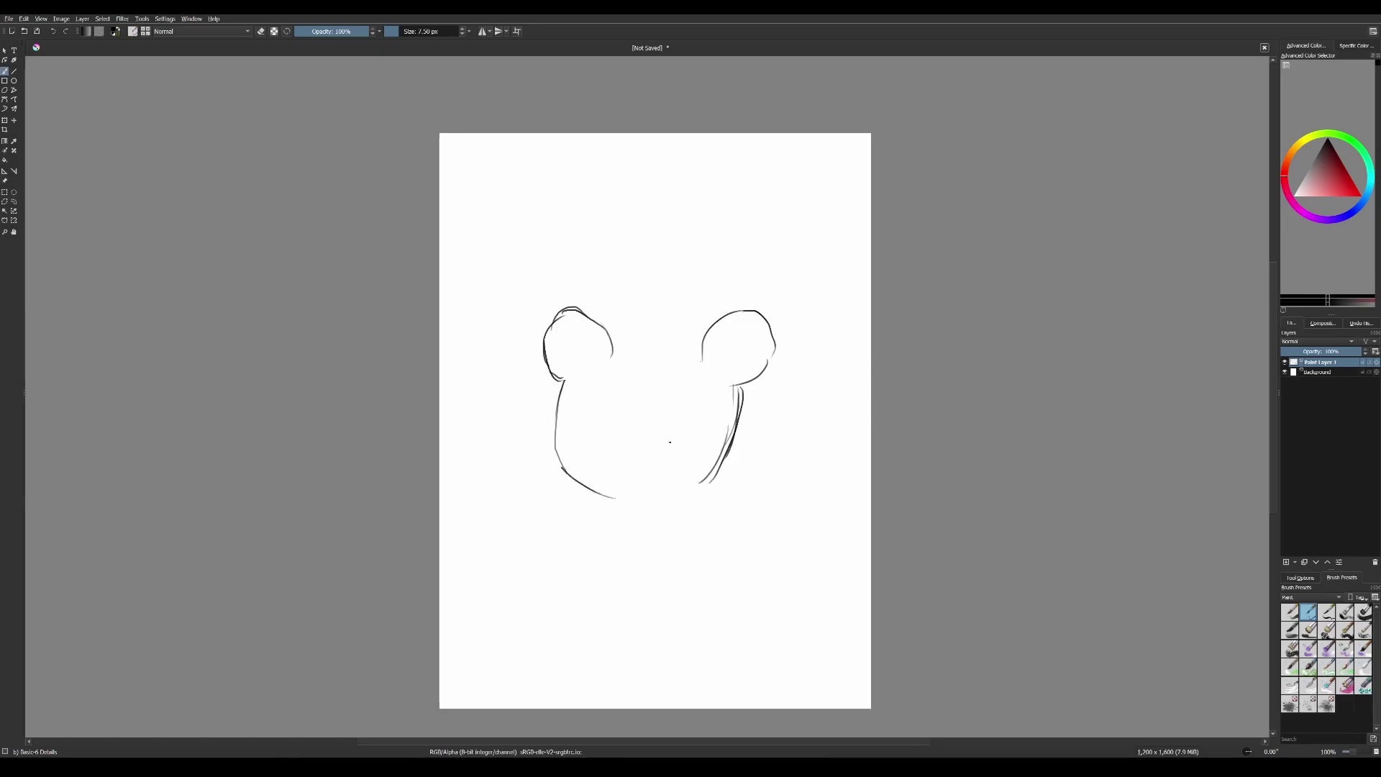
pyautogui.press('Delete')
# Make the brush much thinner from the pop-up palette and clear a test scribble
pyautogui.rightClick(581, 424)
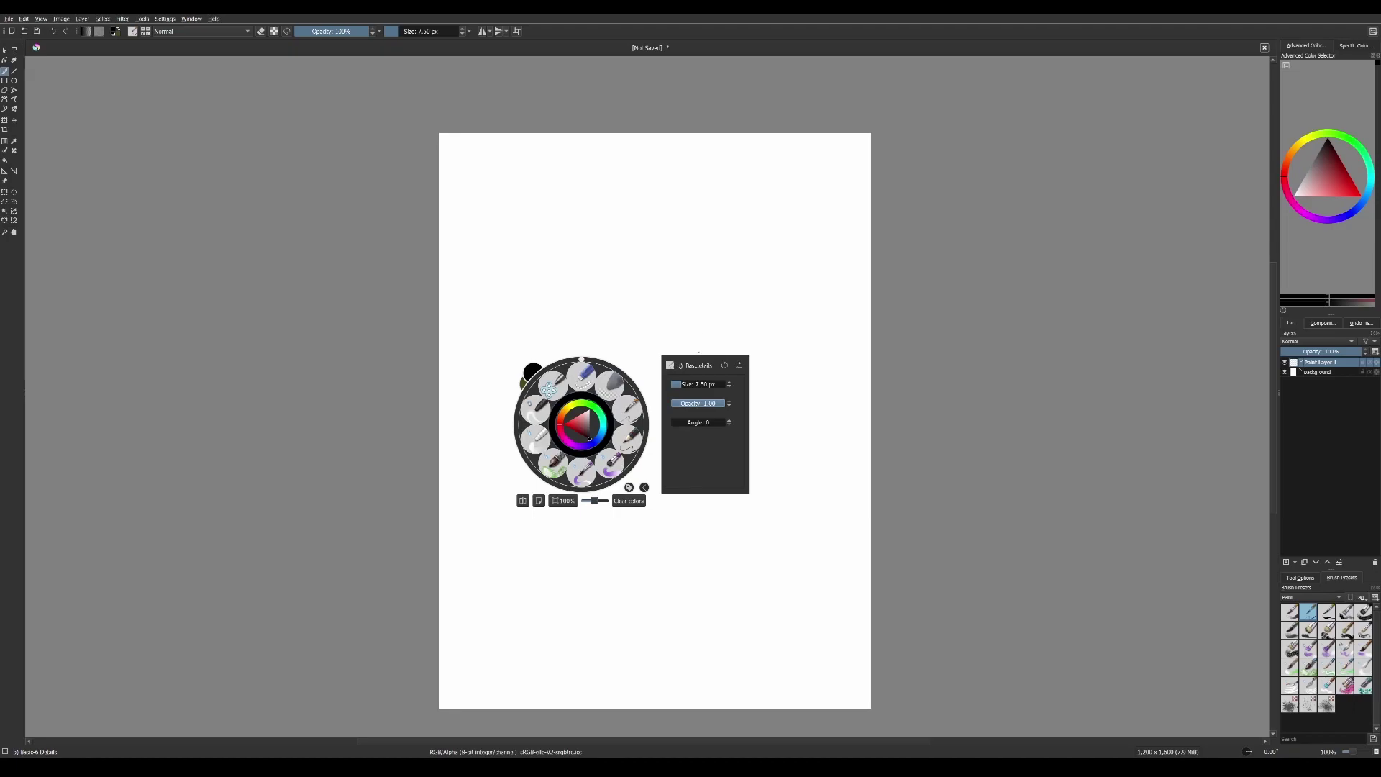
pyautogui.click(676, 384)
pyautogui.click(699, 331)
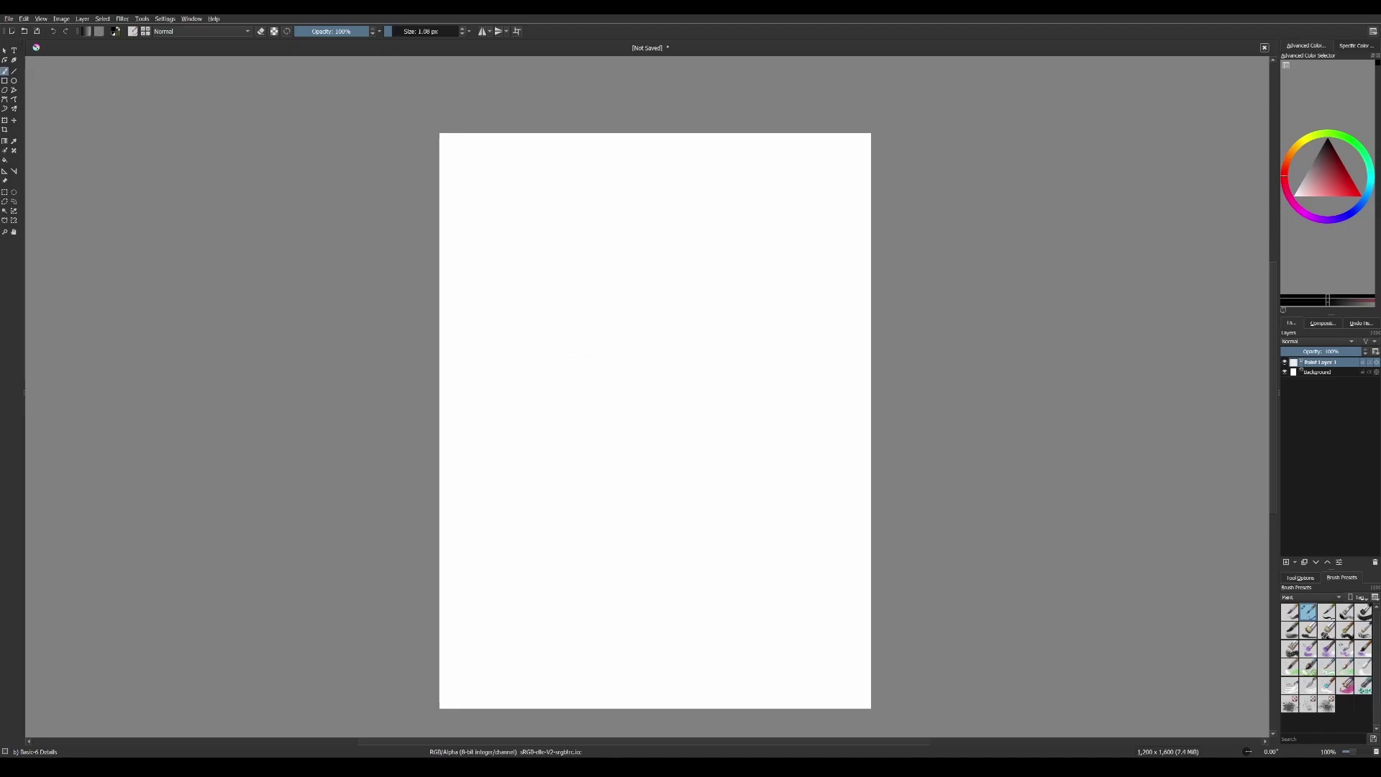
pyautogui.moveTo(591, 515)
pyautogui.mouseDown()
pyautogui.moveTo(569, 489)
pyautogui.moveTo(641, 430)
pyautogui.moveTo(649, 397)
pyautogui.mouseUp()
pyautogui.press('Delete')
# Raise the brush size slightly to 4.08 px and clear the test stroke
pyautogui.rightClick(543, 373)
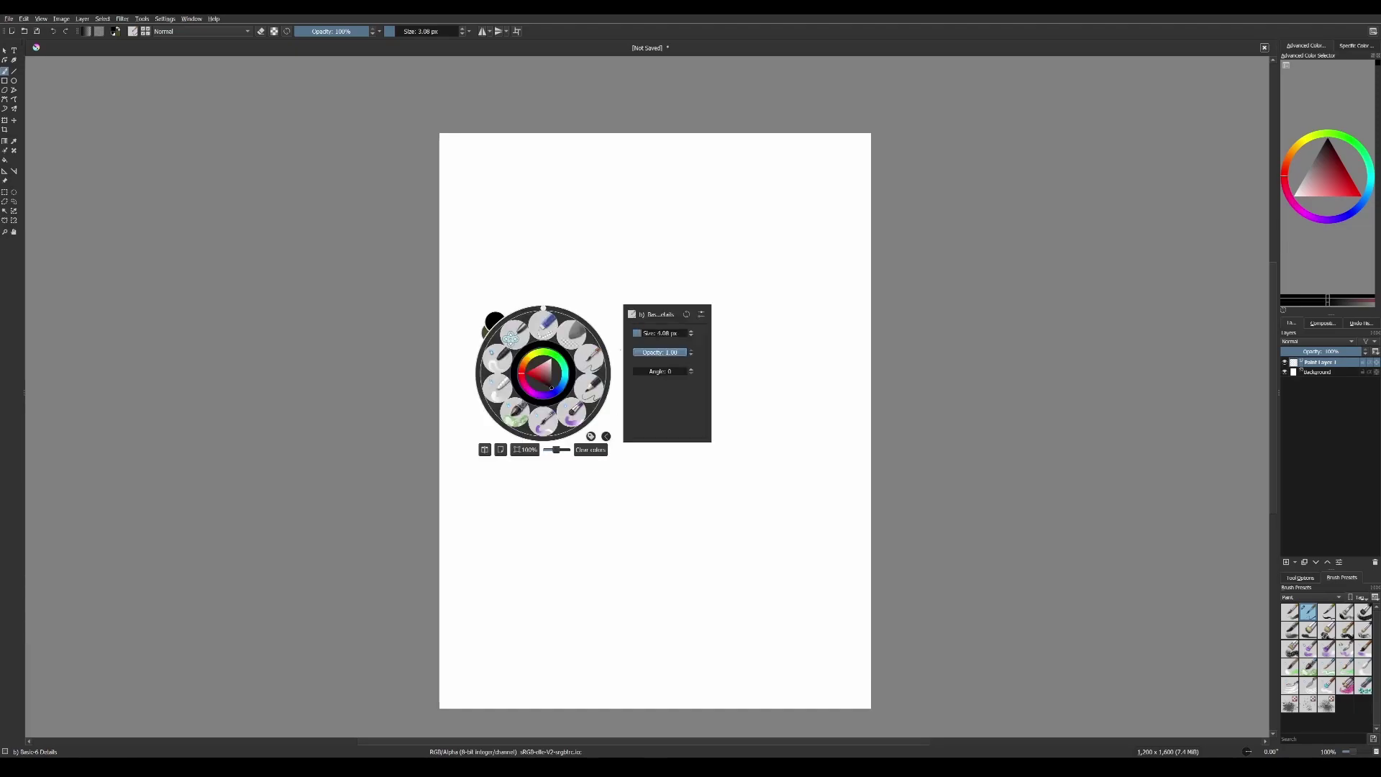
pyautogui.click(718, 510)
pyautogui.moveTo(606, 547); pyautogui.dragTo(631, 424)
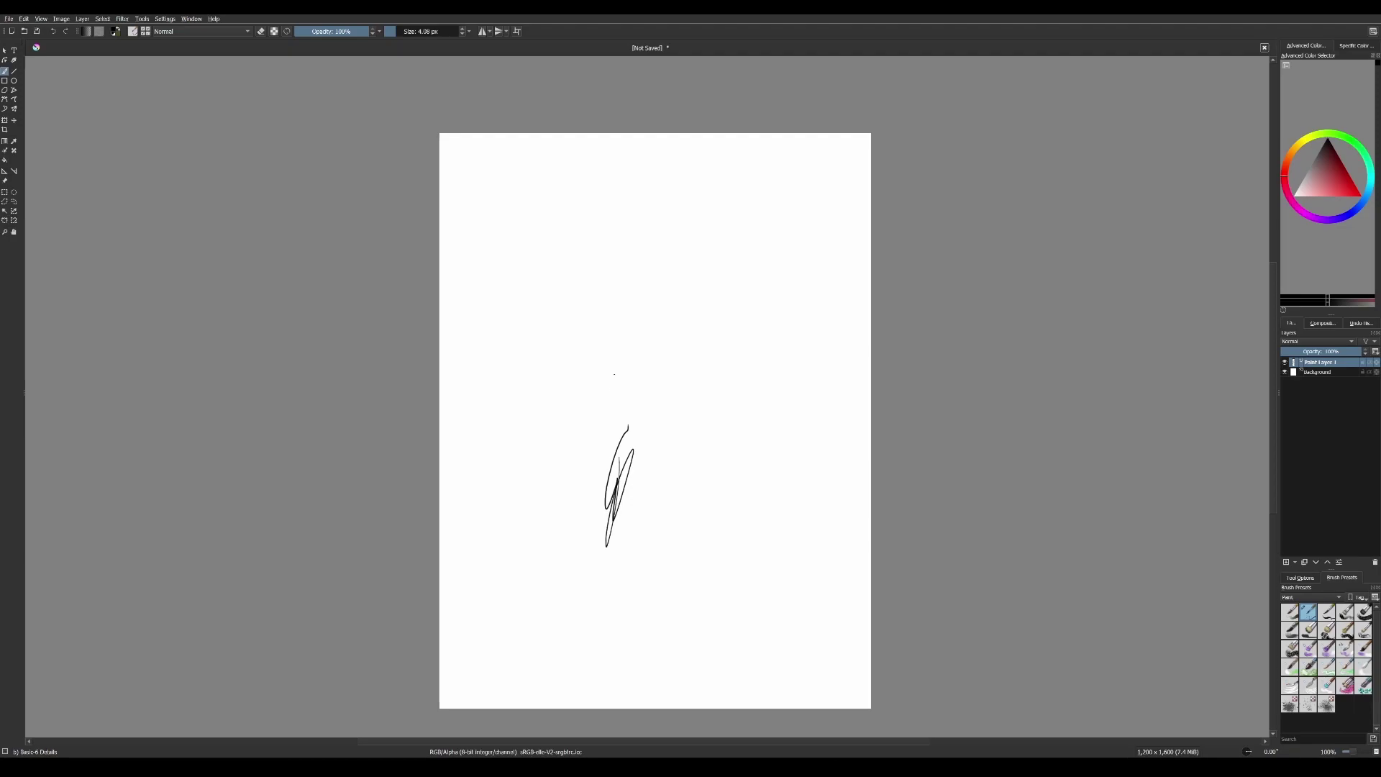
pyautogui.press('Delete')
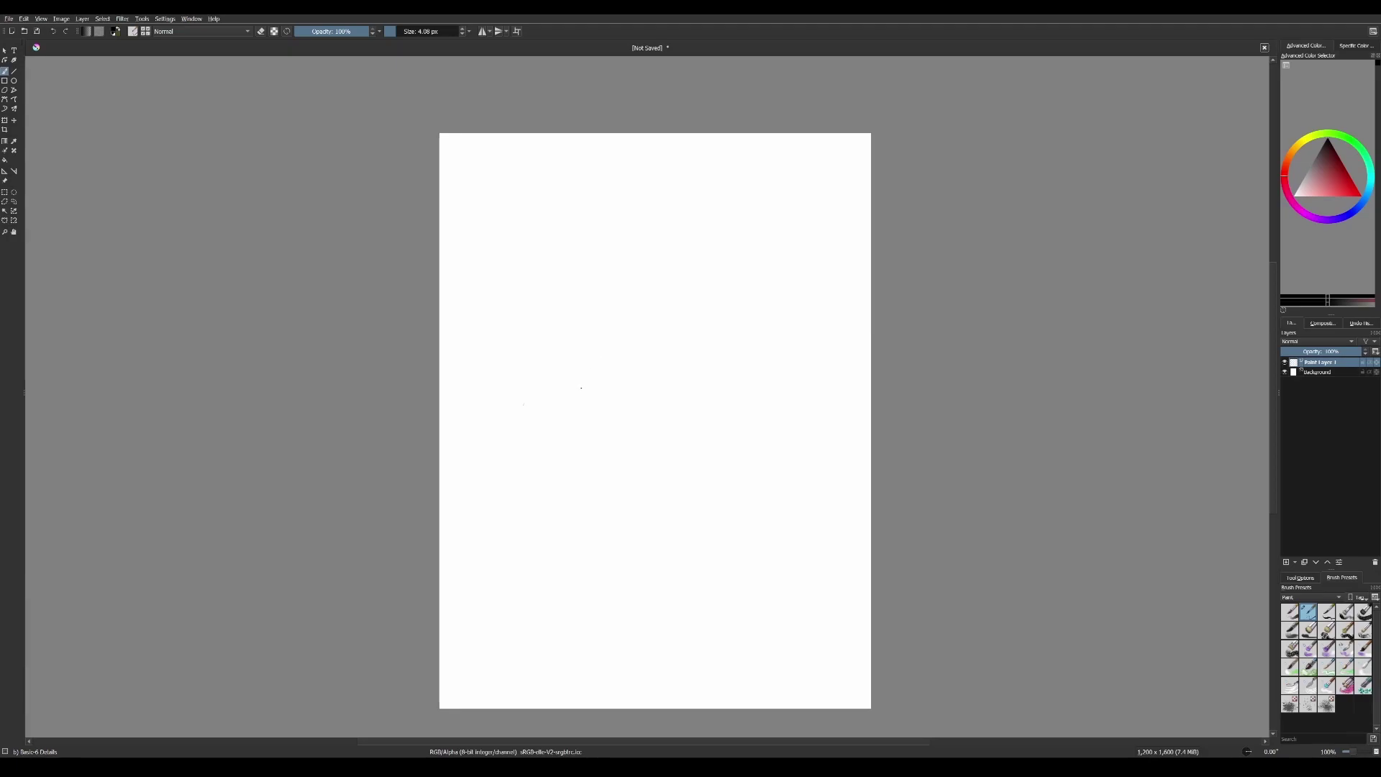
# Draw a tall top hat with both crown sides and the brim
pyautogui.moveTo(568, 411)
pyautogui.mouseDown()
pyautogui.moveTo(623, 286)
pyautogui.moveTo(664, 261)
pyautogui.moveTo(705, 266)
pyautogui.moveTo(749, 303)
pyautogui.moveTo(710, 393)
pyautogui.mouseUp()
pyautogui.moveTo(733, 346); pyautogui.dragTo(709, 415)
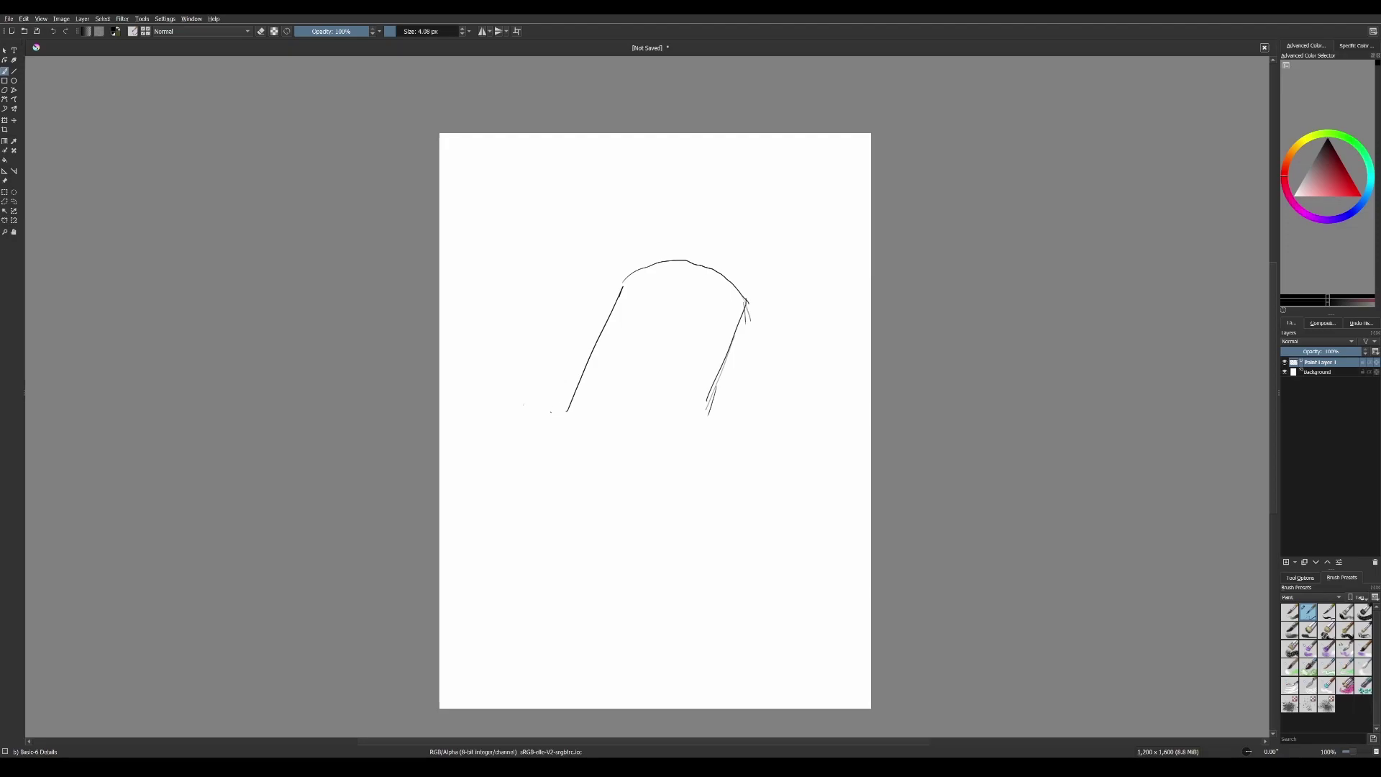
pyautogui.moveTo(544, 415)
pyautogui.mouseDown()
pyautogui.moveTo(598, 394)
pyautogui.moveTo(695, 419)
pyautogui.moveTo(748, 458)
pyautogui.mouseUp()
# Outline a round face beneath the hat brim
pyautogui.moveTo(560, 419); pyautogui.dragTo(543, 488)
pyautogui.moveTo(546, 441); pyautogui.dragTo(544, 493)
pyautogui.moveTo(565, 411); pyautogui.dragTo(547, 431)
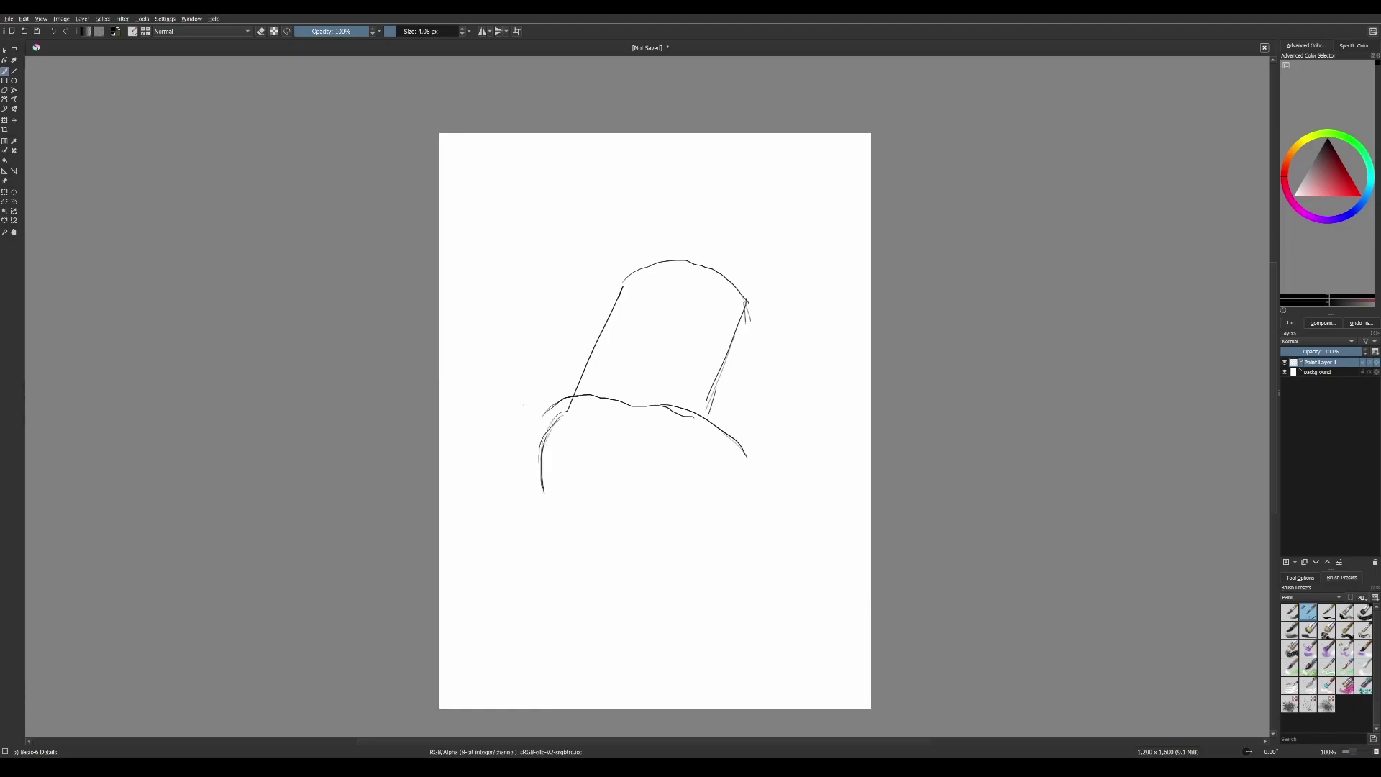
pyautogui.moveTo(698, 464); pyautogui.dragTo(680, 513)
pyautogui.moveTo(544, 494)
pyautogui.mouseDown()
pyautogui.moveTo(638, 542)
pyautogui.moveTo(658, 513)
pyautogui.moveTo(659, 534)
pyautogui.moveTo(695, 502)
pyautogui.mouseUp()
pyautogui.moveTo(559, 415)
pyautogui.mouseDown()
pyautogui.moveTo(622, 412)
pyautogui.moveTo(712, 461)
pyautogui.mouseUp()
# Add two eyes and a small mouth mark to the face
pyautogui.moveTo(565, 437); pyautogui.dragTo(569, 447)
pyautogui.moveTo(672, 467); pyautogui.dragTo(662, 490)
pyautogui.moveTo(669, 477)
pyautogui.mouseDown()
pyautogui.moveTo(660, 498)
pyautogui.moveTo(591, 498)
pyautogui.mouseUp()
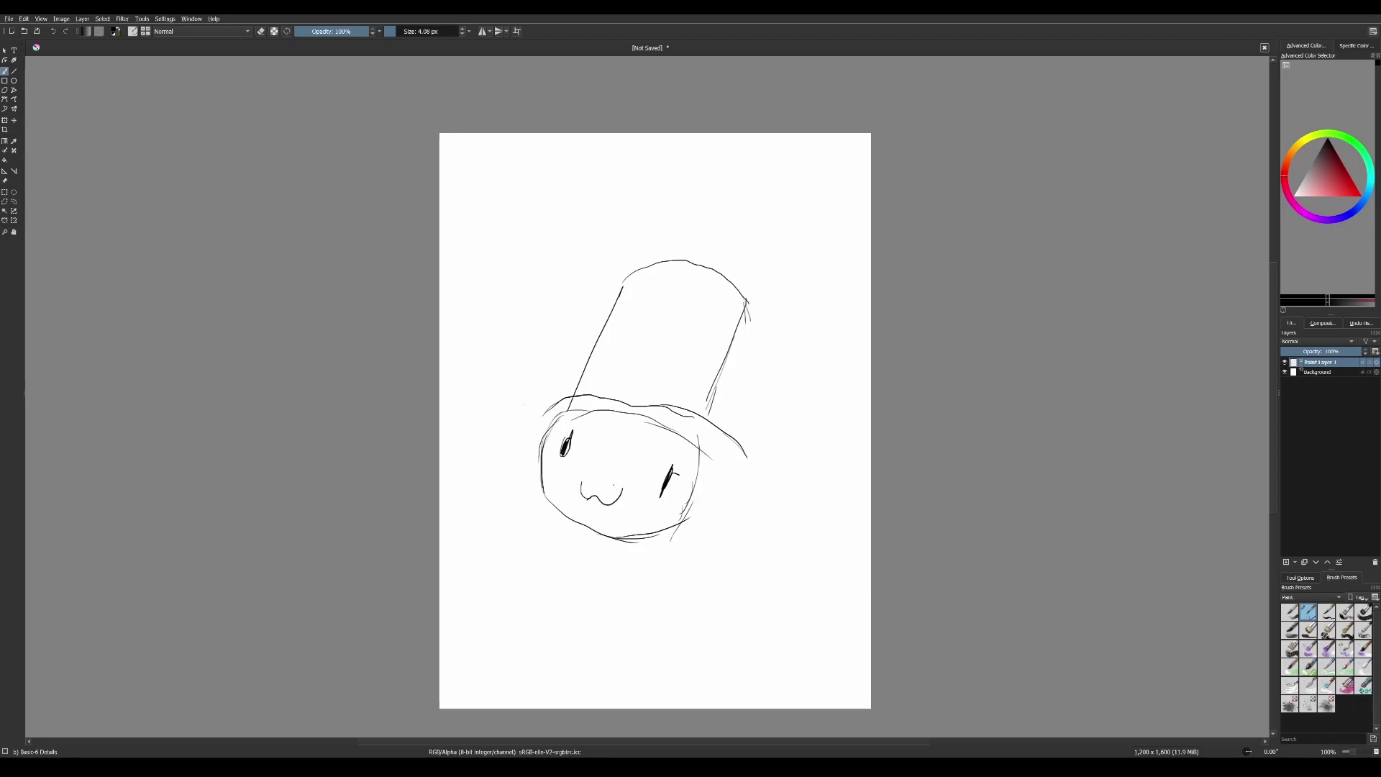
pyautogui.click(583, 479)
# Clear the top-hat sketch and draw a rough circle for the head
pyautogui.press('Delete')
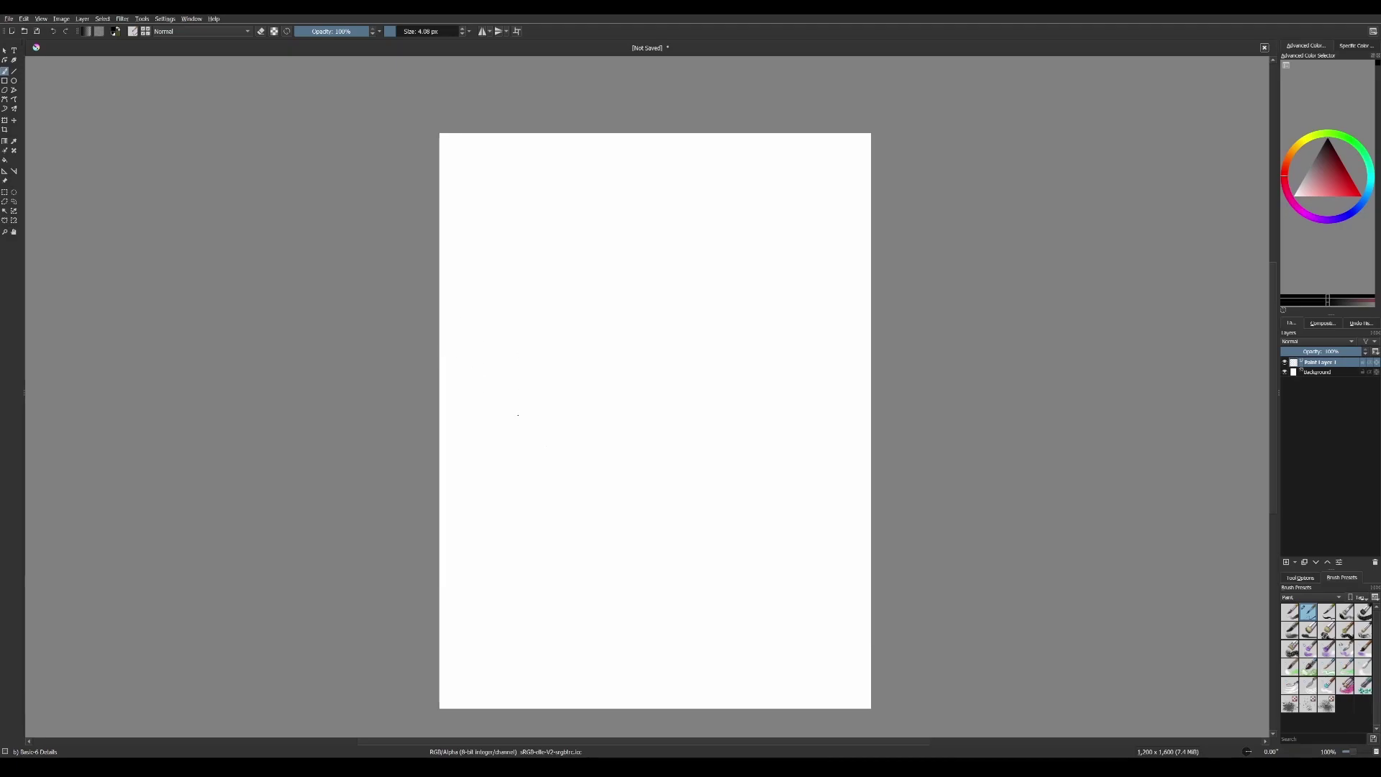
pyautogui.moveTo(523, 392)
pyautogui.mouseDown()
pyautogui.moveTo(511, 447)
pyautogui.moveTo(523, 488)
pyautogui.mouseUp()
pyautogui.moveTo(512, 425); pyautogui.dragTo(535, 377)
pyautogui.moveTo(514, 477)
pyautogui.mouseDown()
pyautogui.moveTo(625, 511)
pyautogui.moveTo(599, 519)
pyautogui.moveTo(641, 507)
pyautogui.moveTo(674, 459)
pyautogui.mouseUp()
pyautogui.moveTo(629, 517)
pyautogui.mouseDown()
pyautogui.moveTo(684, 454)
pyautogui.moveTo(687, 410)
pyautogui.moveTo(664, 482)
pyautogui.mouseUp()
pyautogui.moveTo(544, 375)
pyautogui.mouseDown()
pyautogui.moveTo(630, 363)
pyautogui.moveTo(670, 452)
pyautogui.moveTo(659, 500)
pyautogui.mouseUp()
# Erase the stray tail right of the circle with Eraser Soft, then return to Basic-6 Details
pyautogui.rightClick(530, 300)
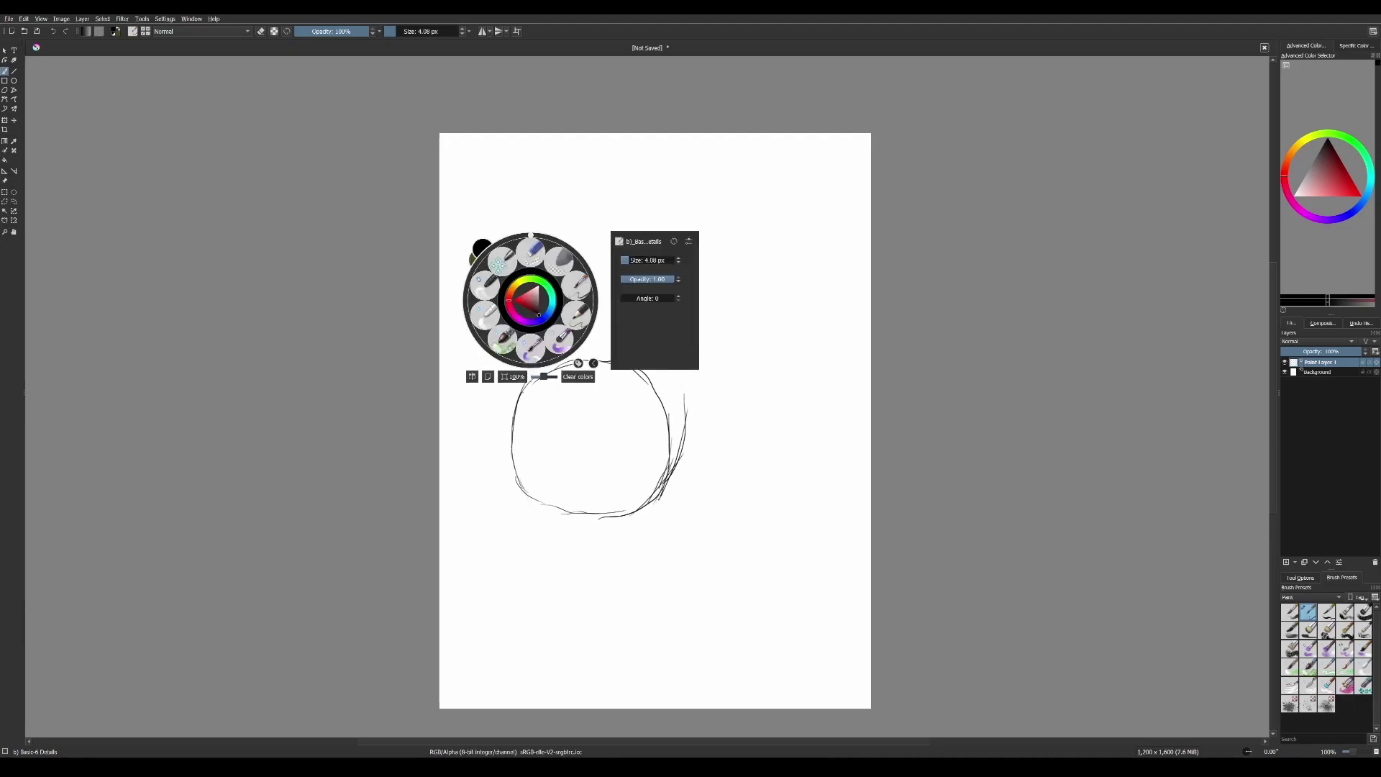
pyautogui.click(559, 259)
pyautogui.moveTo(684, 382); pyautogui.dragTo(667, 508)
pyautogui.rightClick(519, 344)
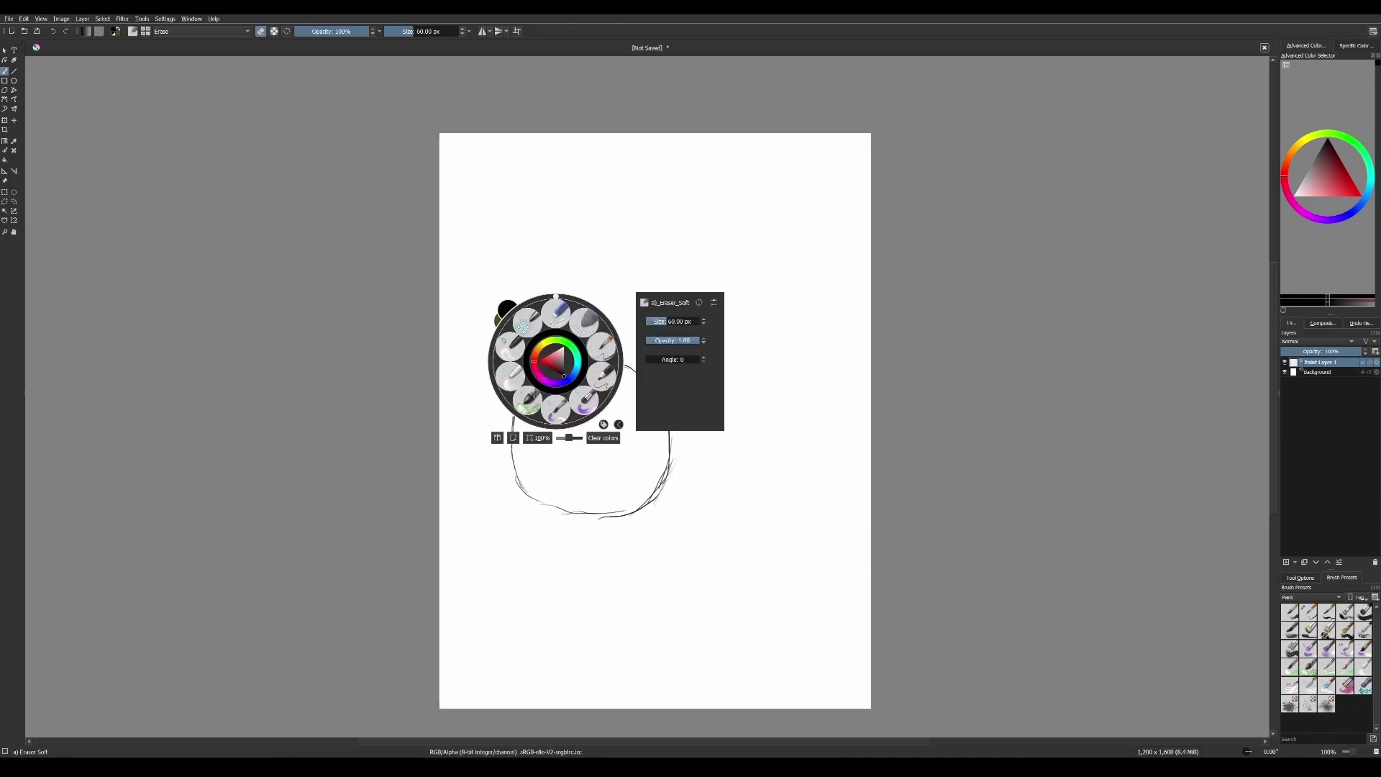
pyautogui.click(523, 326)
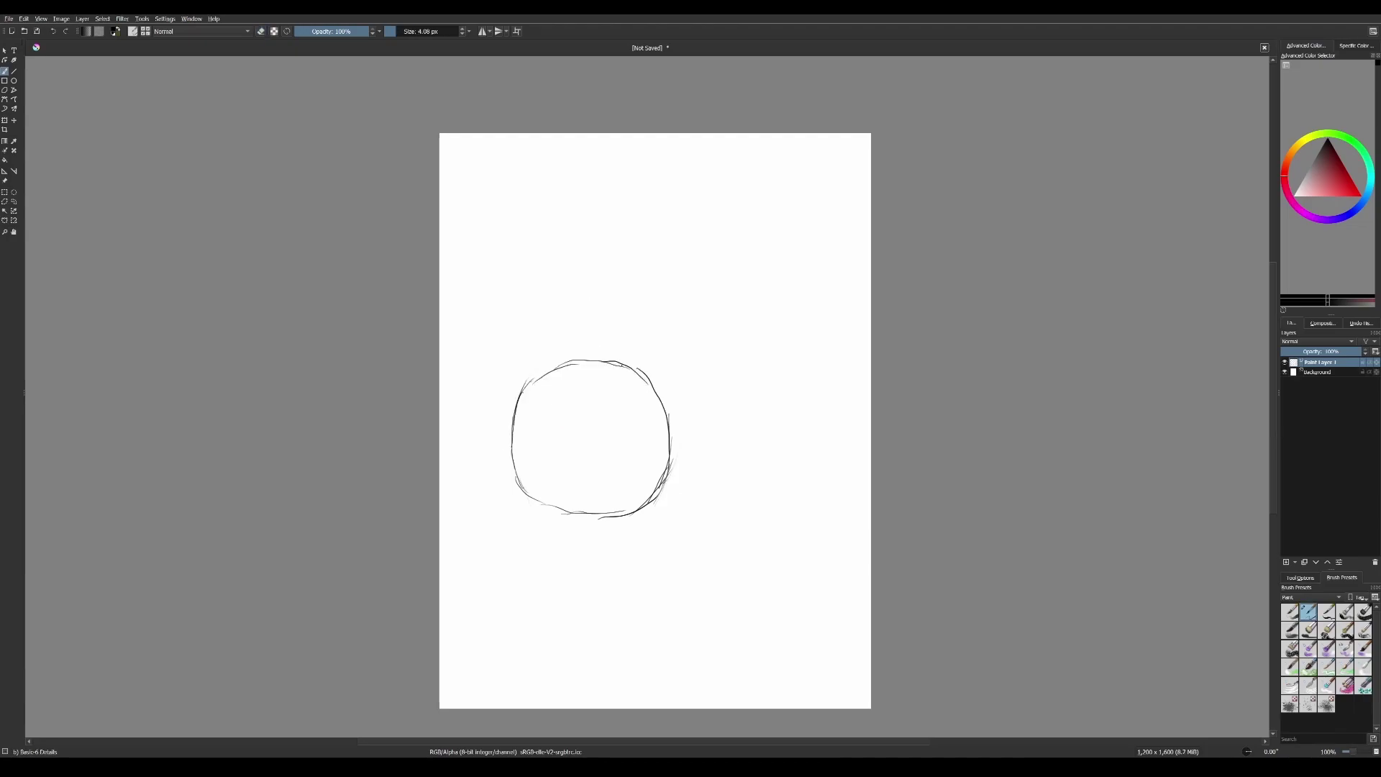
# Touch up the head circle and draw a bow below it, redoing its left loop
pyautogui.moveTo(638, 374); pyautogui.dragTo(651, 395)
pyautogui.moveTo(559, 509); pyautogui.dragTo(562, 532)
pyautogui.moveTo(547, 504); pyautogui.dragTo(559, 518)
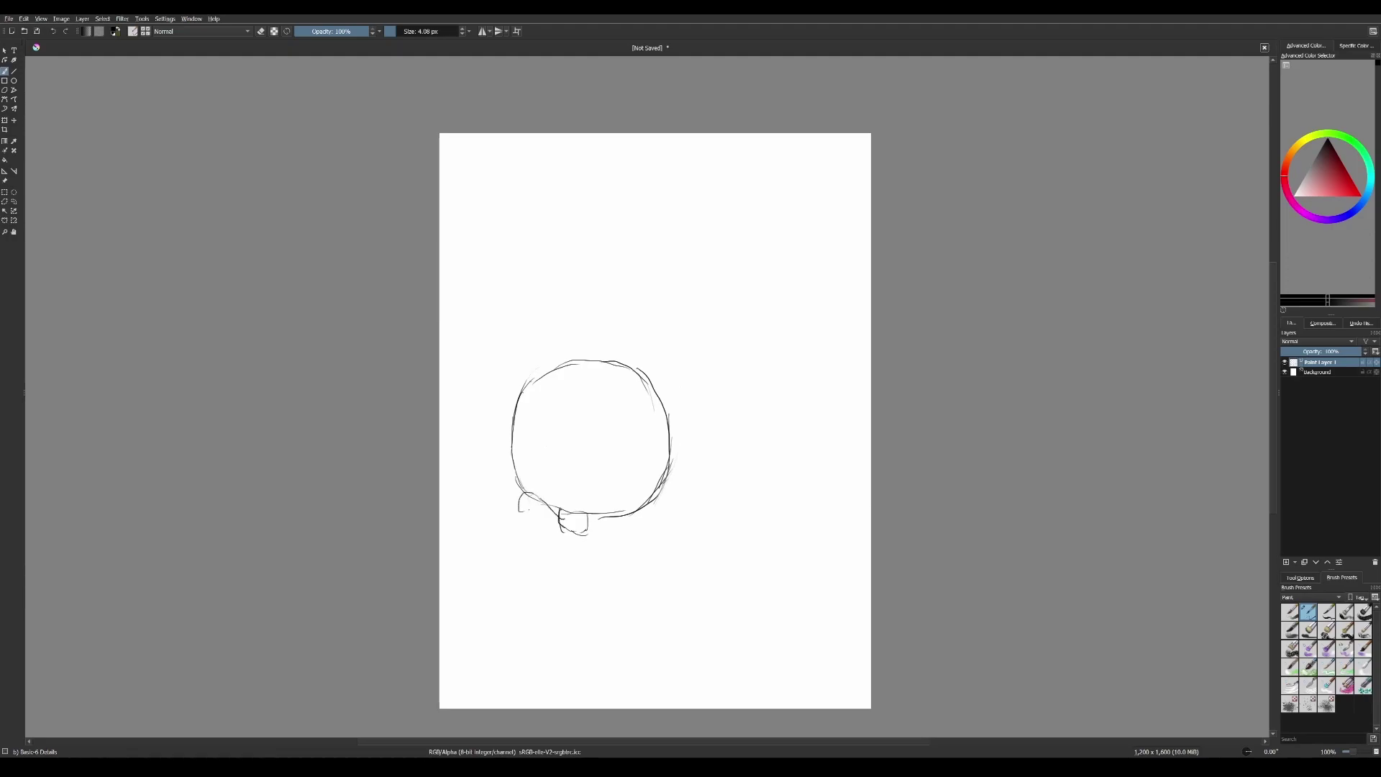
pyautogui.moveTo(517, 519)
pyautogui.mouseDown()
pyautogui.moveTo(536, 540)
pyautogui.moveTo(559, 523)
pyautogui.mouseUp()
pyautogui.click(596, 531)
pyautogui.hotkey('ctrl', 'z')
pyautogui.hotkey('ctrl', 'z')
pyautogui.hotkey('ctrl', 'z')
pyautogui.hotkey('ctrl', 'z')
pyautogui.hotkey('ctrl', 'z')
pyautogui.moveTo(596, 520)
pyautogui.mouseDown()
pyautogui.moveTo(614, 551)
pyautogui.moveTo(625, 543)
pyautogui.mouseUp()
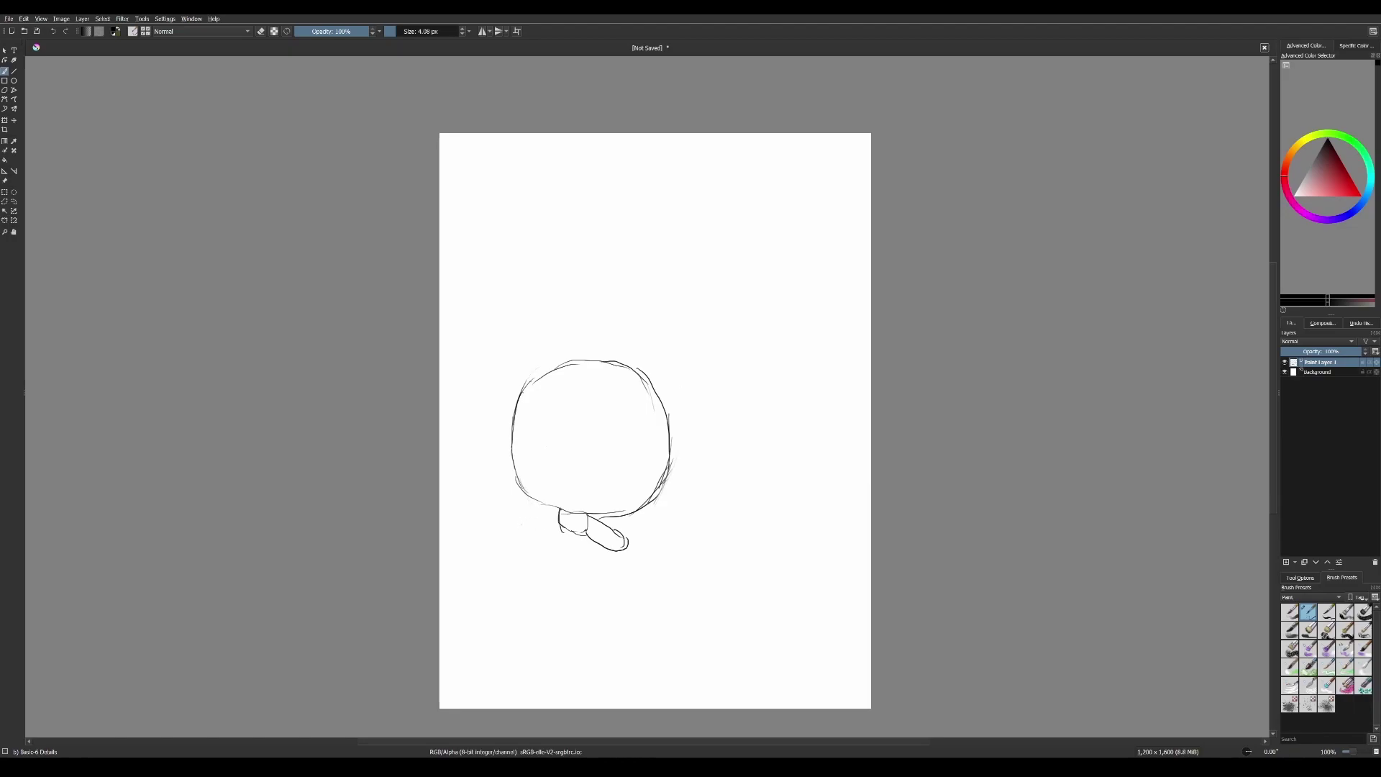
pyautogui.moveTo(528, 533); pyautogui.dragTo(552, 535)
# Sketch the rounded body's left, bottom and right sides, then the oval left eye
pyautogui.moveTo(527, 587)
pyautogui.mouseDown()
pyautogui.moveTo(554, 629)
pyautogui.moveTo(533, 564)
pyautogui.moveTo(543, 532)
pyautogui.mouseUp()
pyautogui.moveTo(553, 633)
pyautogui.mouseDown()
pyautogui.moveTo(594, 639)
pyautogui.moveTo(646, 607)
pyautogui.moveTo(636, 630)
pyautogui.mouseUp()
pyautogui.moveTo(631, 522); pyautogui.dragTo(646, 597)
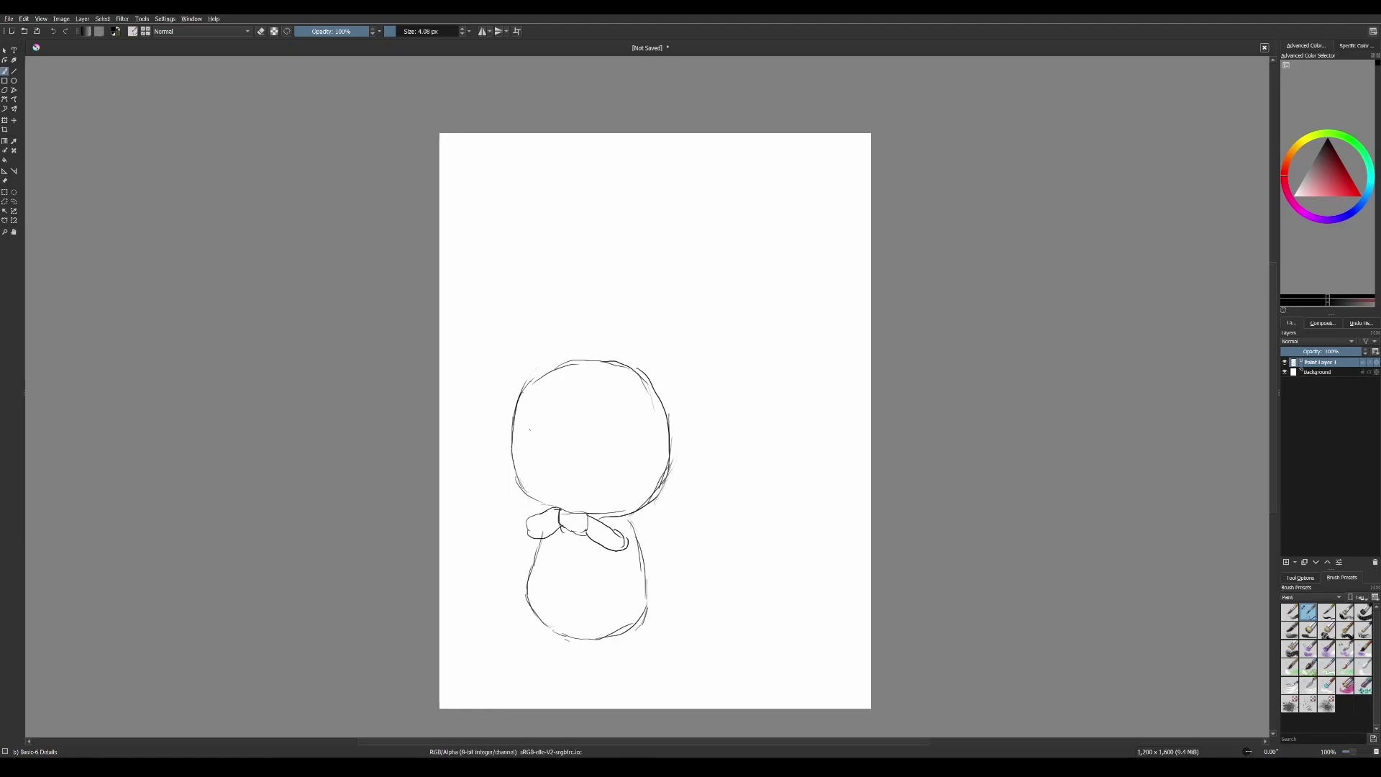
pyautogui.moveTo(528, 442)
pyautogui.mouseDown()
pyautogui.moveTo(540, 426)
pyautogui.moveTo(526, 441)
pyautogui.moveTo(604, 444)
pyautogui.mouseUp()
# Add a small nose at the face centre, trying and undoing a smile
pyautogui.click(563, 473)
pyautogui.moveTo(558, 473); pyautogui.dragTo(573, 477)
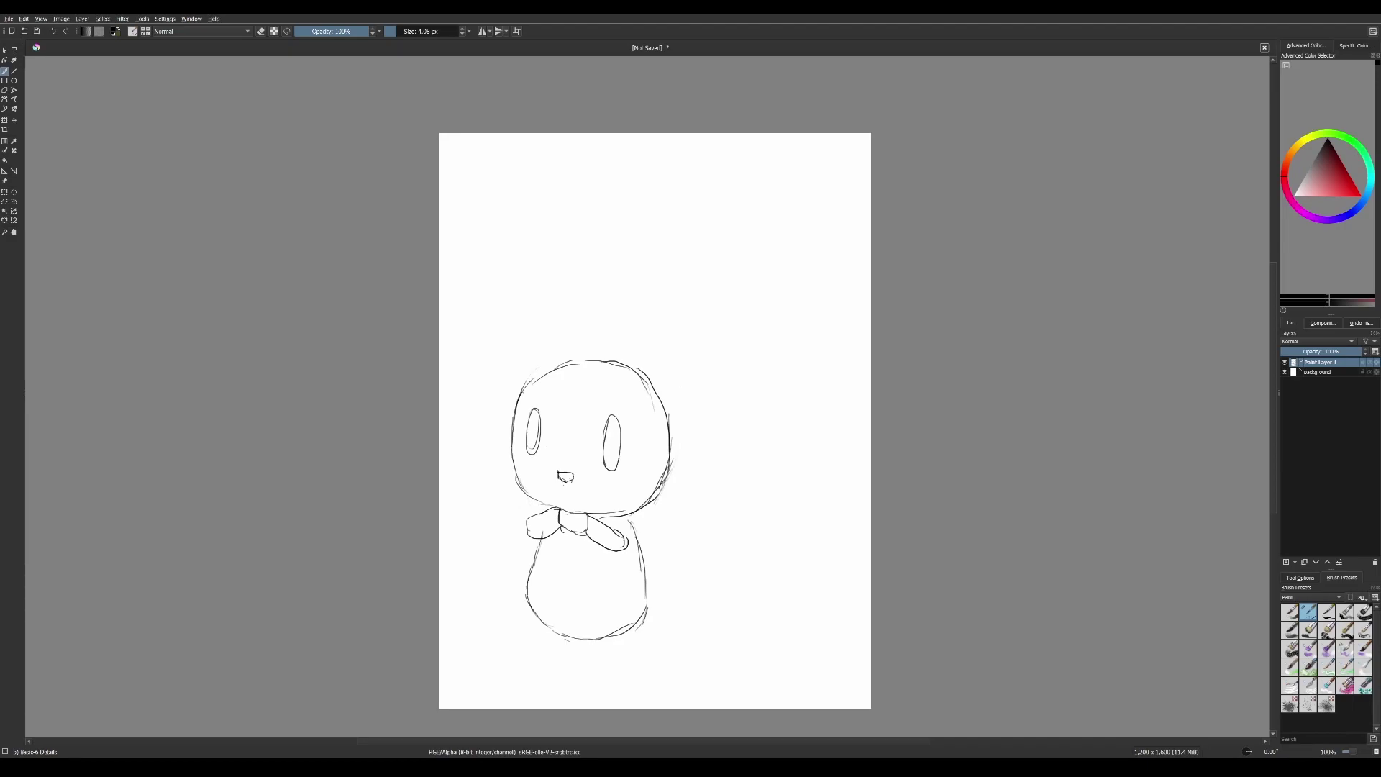
pyautogui.moveTo(551, 482); pyautogui.dragTo(568, 484)
pyautogui.hotkey('ctrl', 'z')
# Draw the lower-left body, the right leg's inner edge and a small tail bump
pyautogui.moveTo(540, 613)
pyautogui.mouseDown()
pyautogui.moveTo(525, 669)
pyautogui.moveTo(611, 681)
pyautogui.moveTo(639, 660)
pyautogui.moveTo(577, 689)
pyautogui.mouseUp()
pyautogui.moveTo(585, 641); pyautogui.dragTo(575, 674)
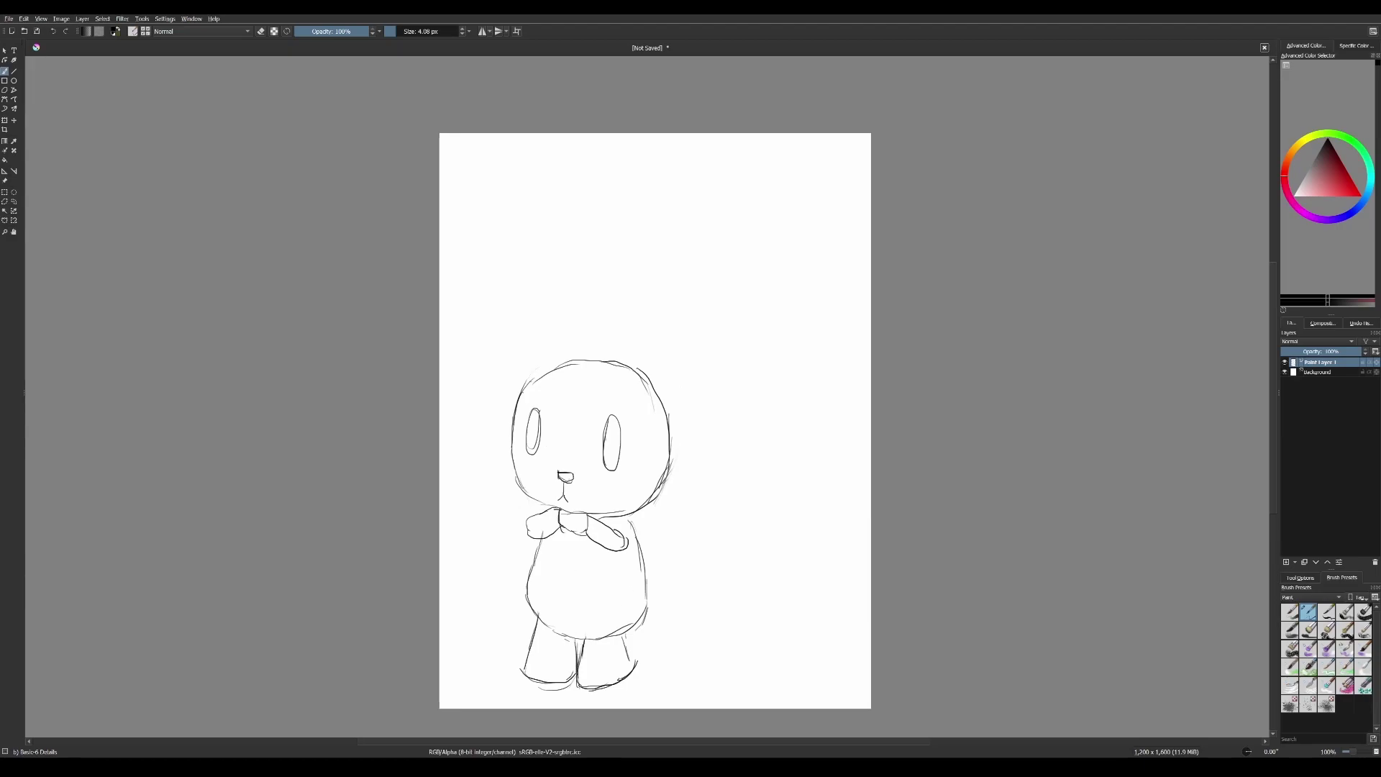
pyautogui.moveTo(652, 595); pyautogui.dragTo(648, 616)
pyautogui.moveTo(601, 463)
pyautogui.mouseDown()
pyautogui.moveTo(603, 539)
pyautogui.moveTo(606, 482)
pyautogui.mouseUp()
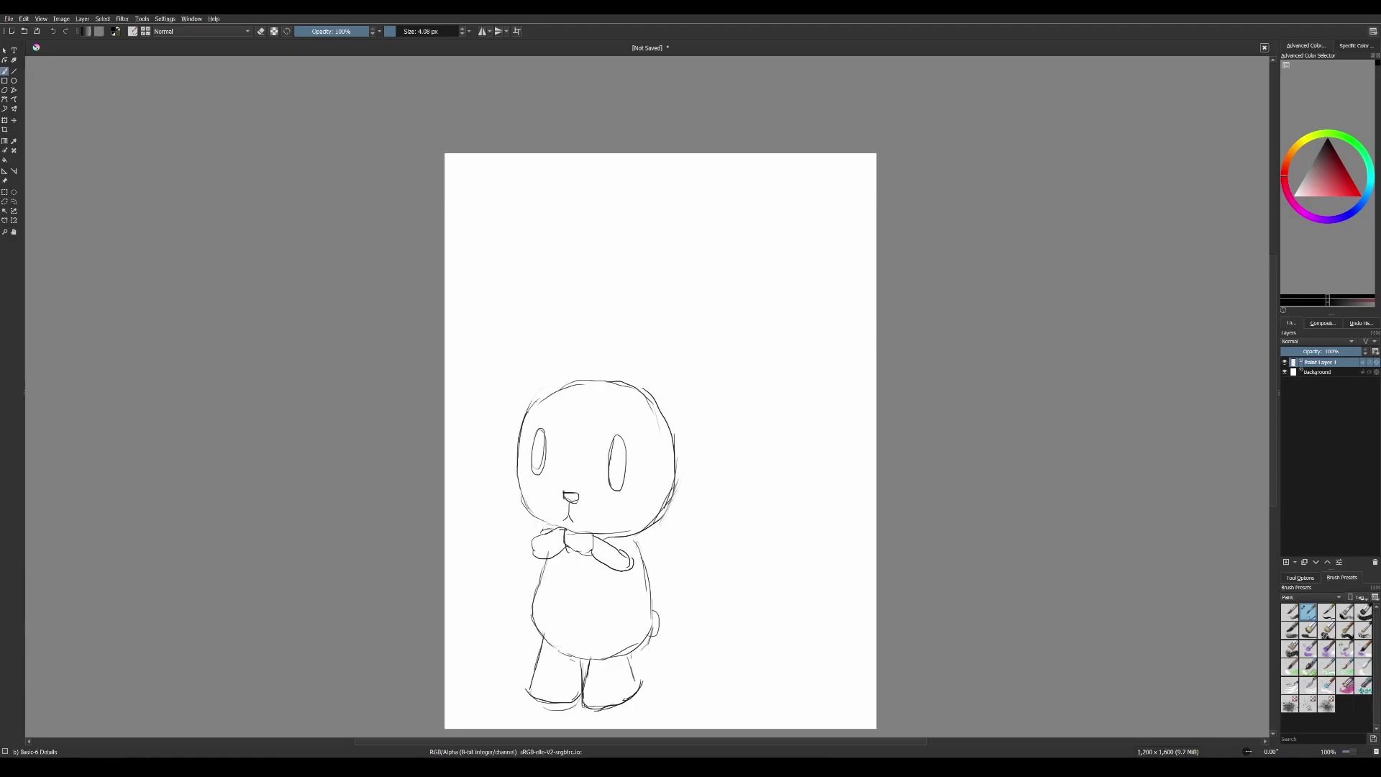
# Draw the left arm and the right arm on the bear's body
pyautogui.moveTo(536, 551); pyautogui.dragTo(516, 610)
pyautogui.moveTo(640, 612); pyautogui.dragTo(630, 616)
pyautogui.moveTo(636, 541); pyautogui.dragTo(672, 608)
pyautogui.moveTo(635, 544)
pyautogui.mouseDown()
pyautogui.moveTo(656, 559)
pyautogui.moveTo(669, 615)
pyautogui.moveTo(628, 617)
pyautogui.mouseUp()
pyautogui.moveTo(630, 570); pyautogui.dragTo(626, 598)
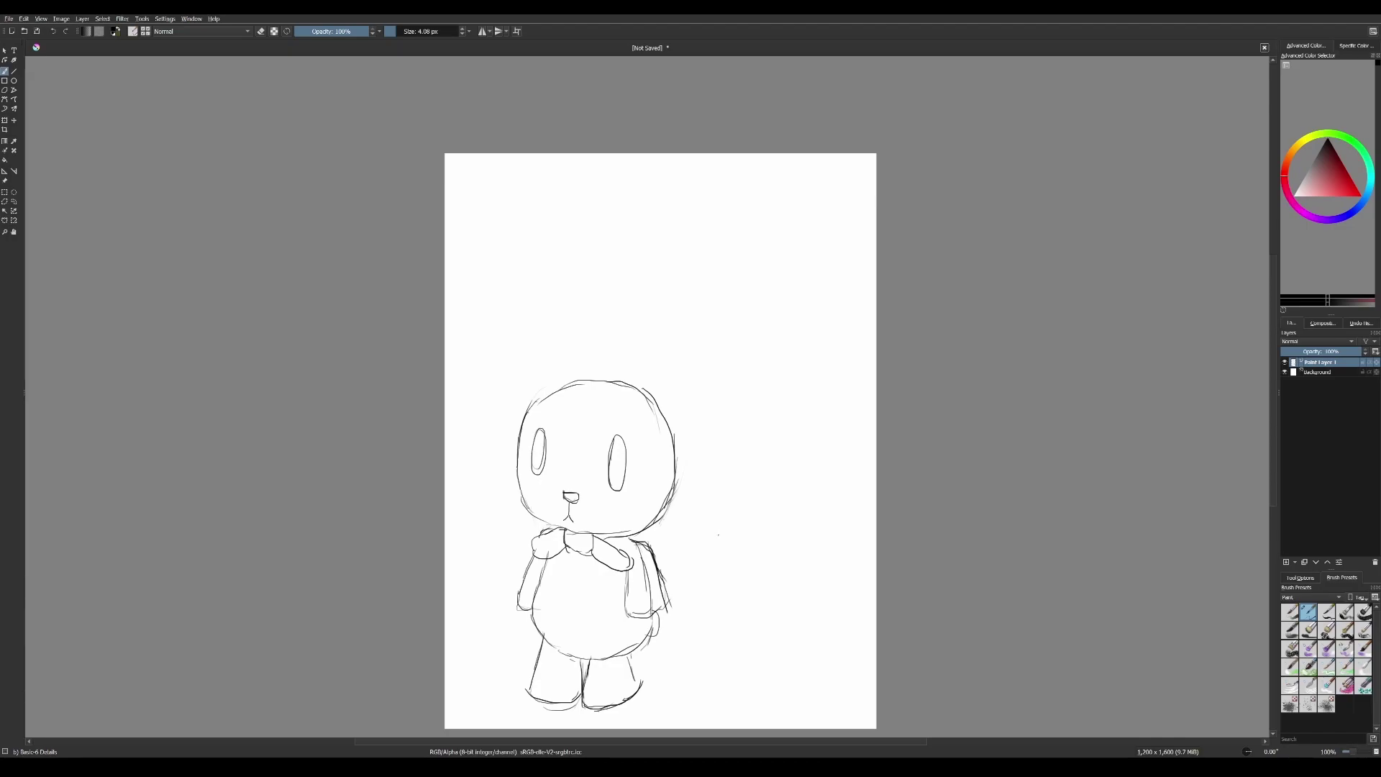
# Switch to Eraser Soft, then back to a pencil brush from the pop-up palette
pyautogui.rightClick(711, 550)
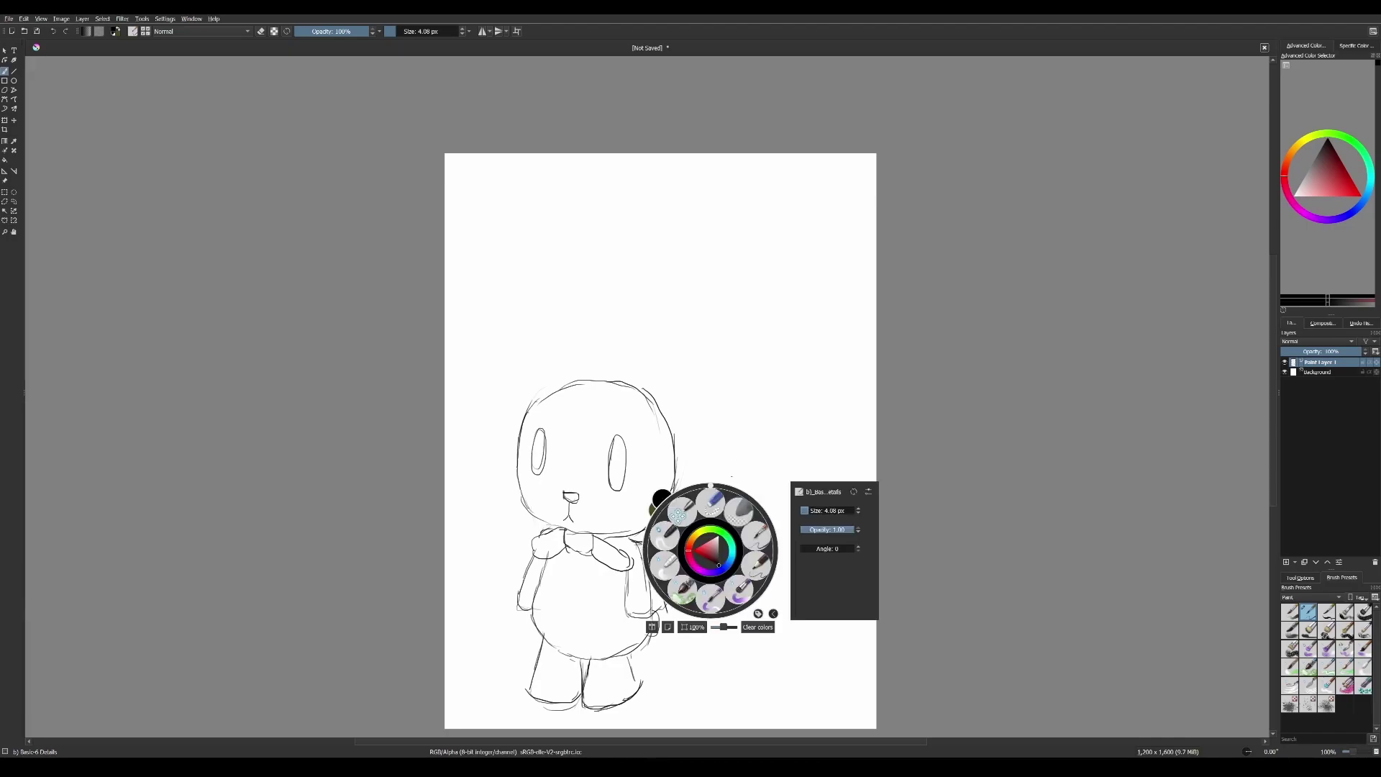
pyautogui.click(738, 511)
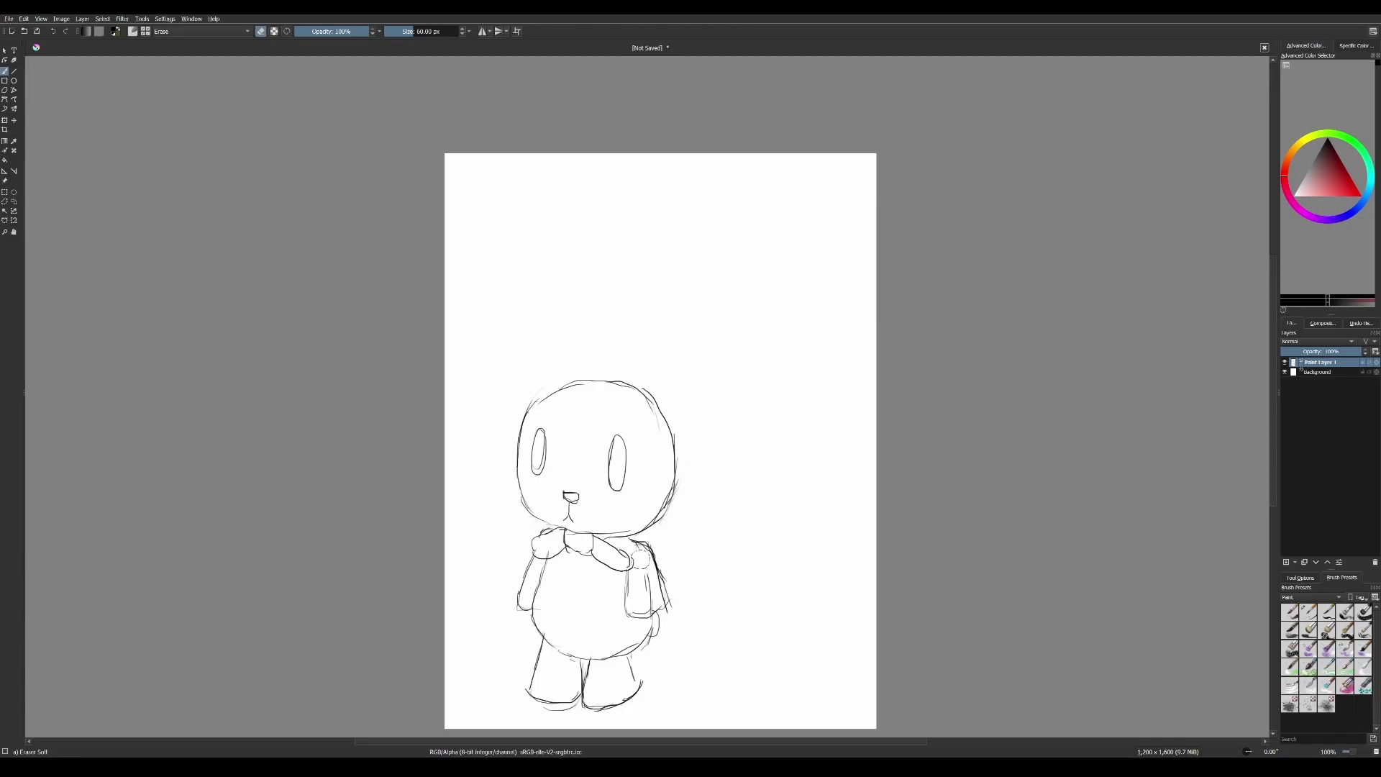
pyautogui.rightClick(507, 493)
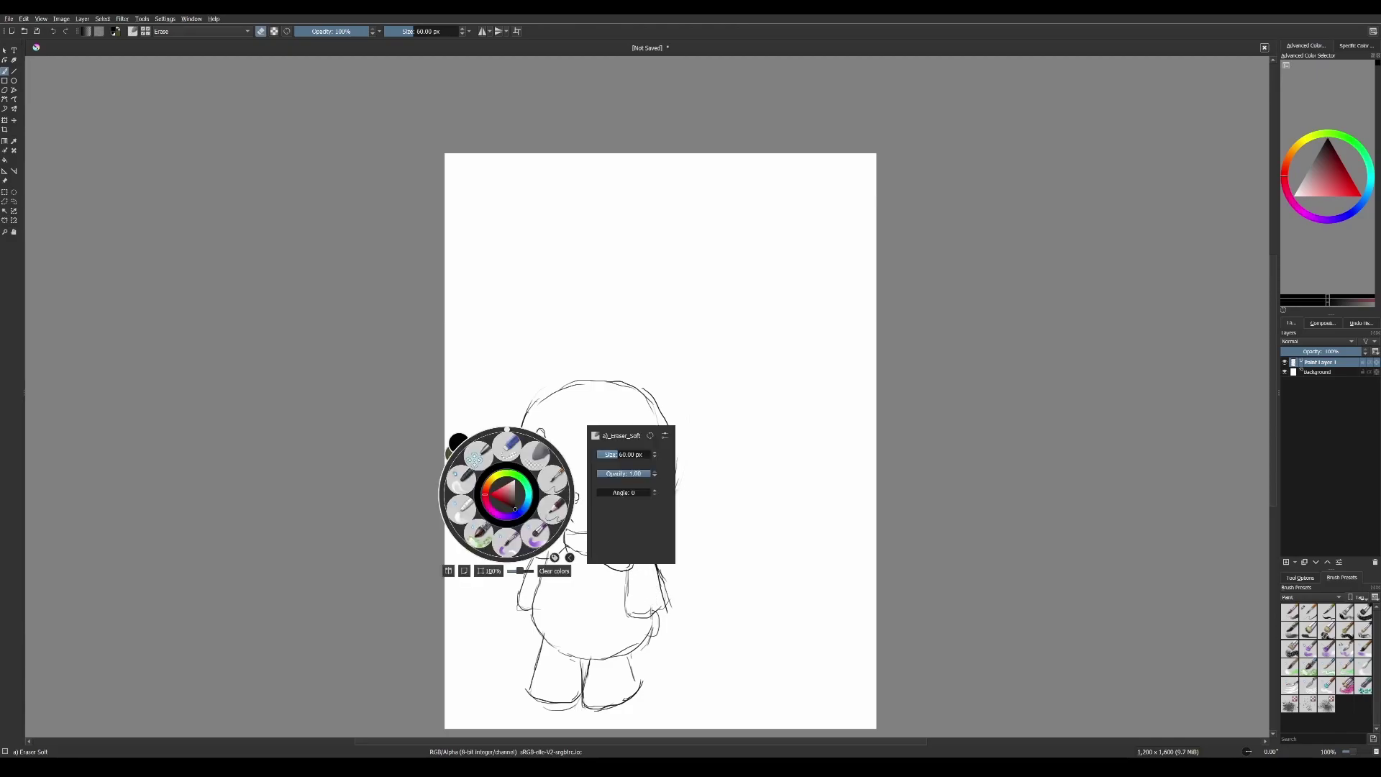
pyautogui.click(552, 509)
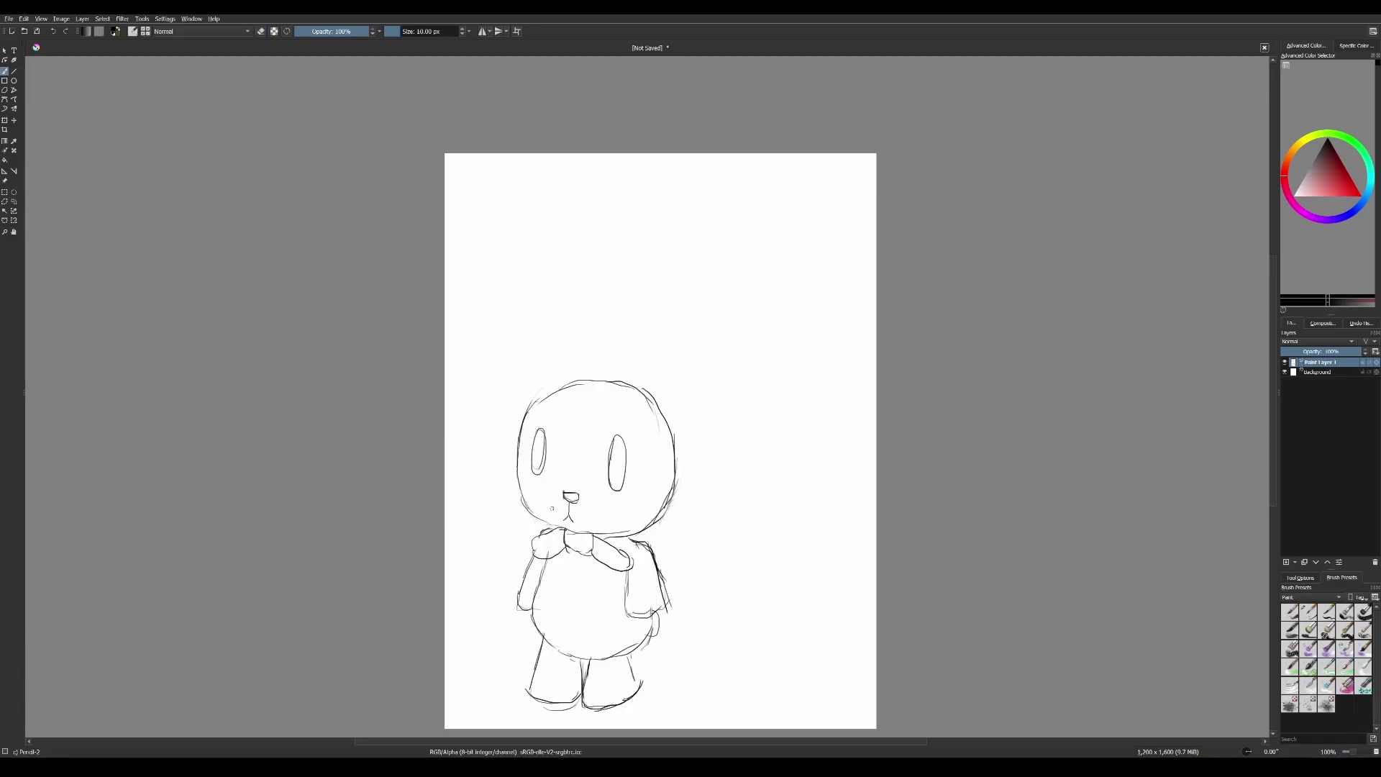
# With Basic-6 Details, draw both rounded ears and shade the top of the left eye
pyautogui.rightClick(554, 503)
pyautogui.click(521, 513)
pyautogui.moveTo(640, 389)
pyautogui.mouseDown()
pyautogui.moveTo(668, 370)
pyautogui.moveTo(692, 410)
pyautogui.moveTo(676, 431)
pyautogui.mouseUp()
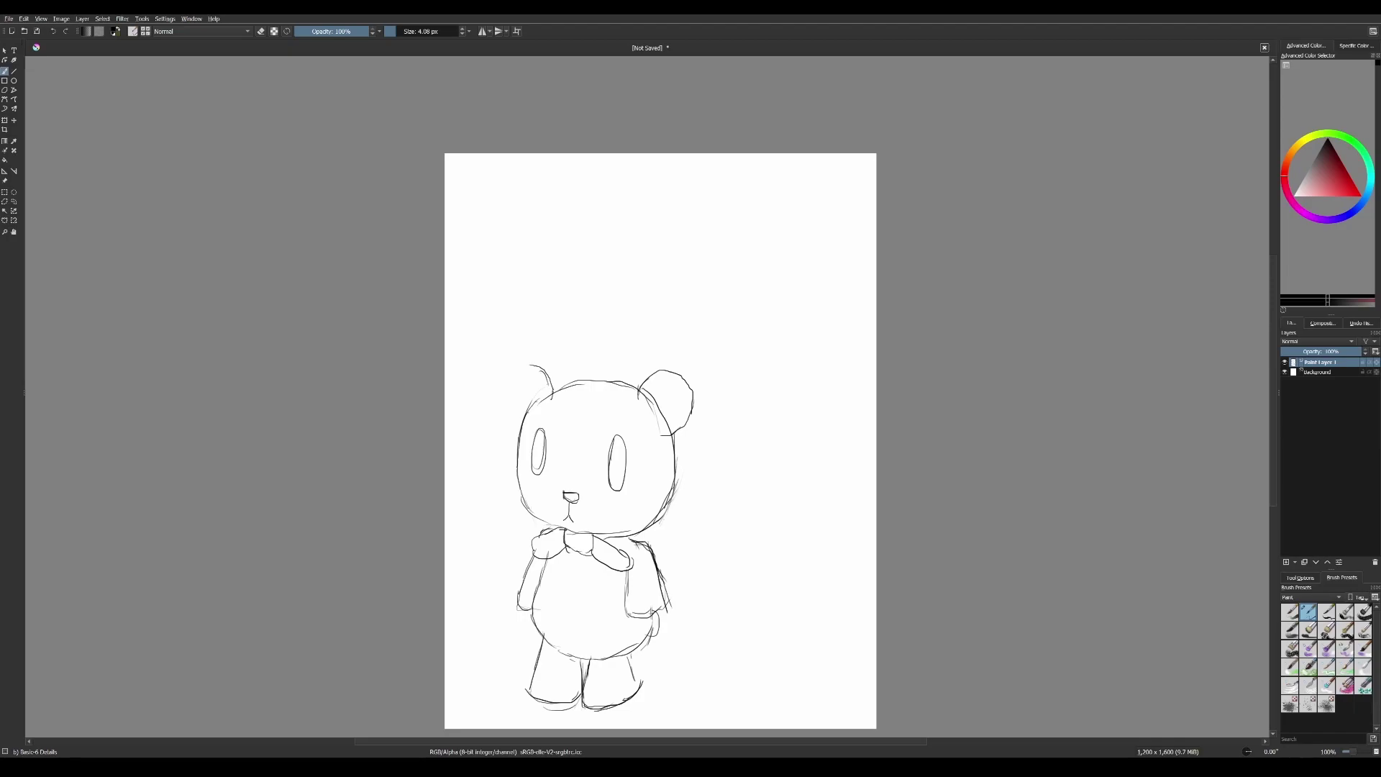
pyautogui.moveTo(509, 372); pyautogui.dragTo(504, 415)
pyautogui.moveTo(538, 433); pyautogui.dragTo(537, 447)
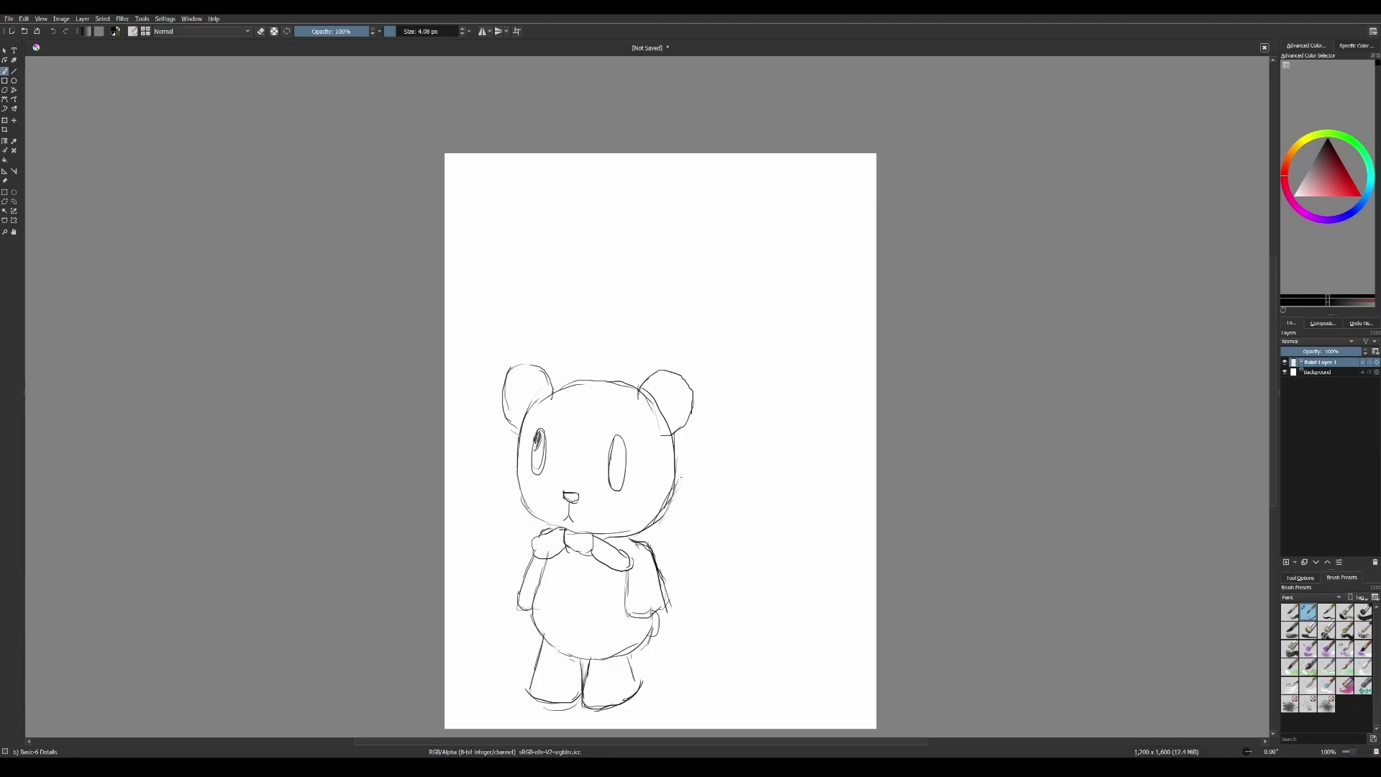
# Shade the right eye, darken the brows over both eyes, and add Paint Layer 2
pyautogui.moveTo(622, 440); pyautogui.dragTo(612, 452)
pyautogui.moveTo(620, 418); pyautogui.dragTo(634, 430)
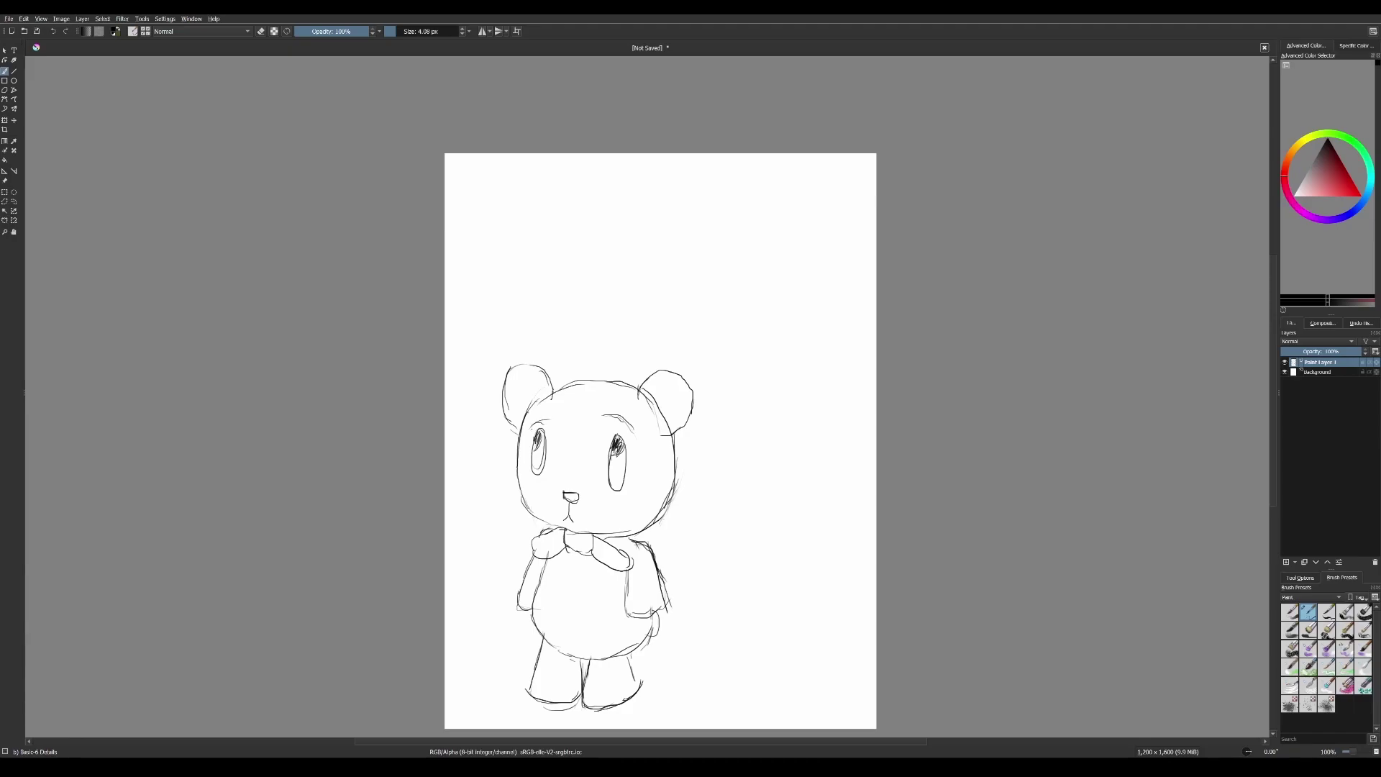
pyautogui.moveTo(532, 430); pyautogui.dragTo(552, 420)
pyautogui.press('Insert')
# On Paint Layer 1, darken the outlines of the legs, arms, paws and belly
pyautogui.click(1321, 372)
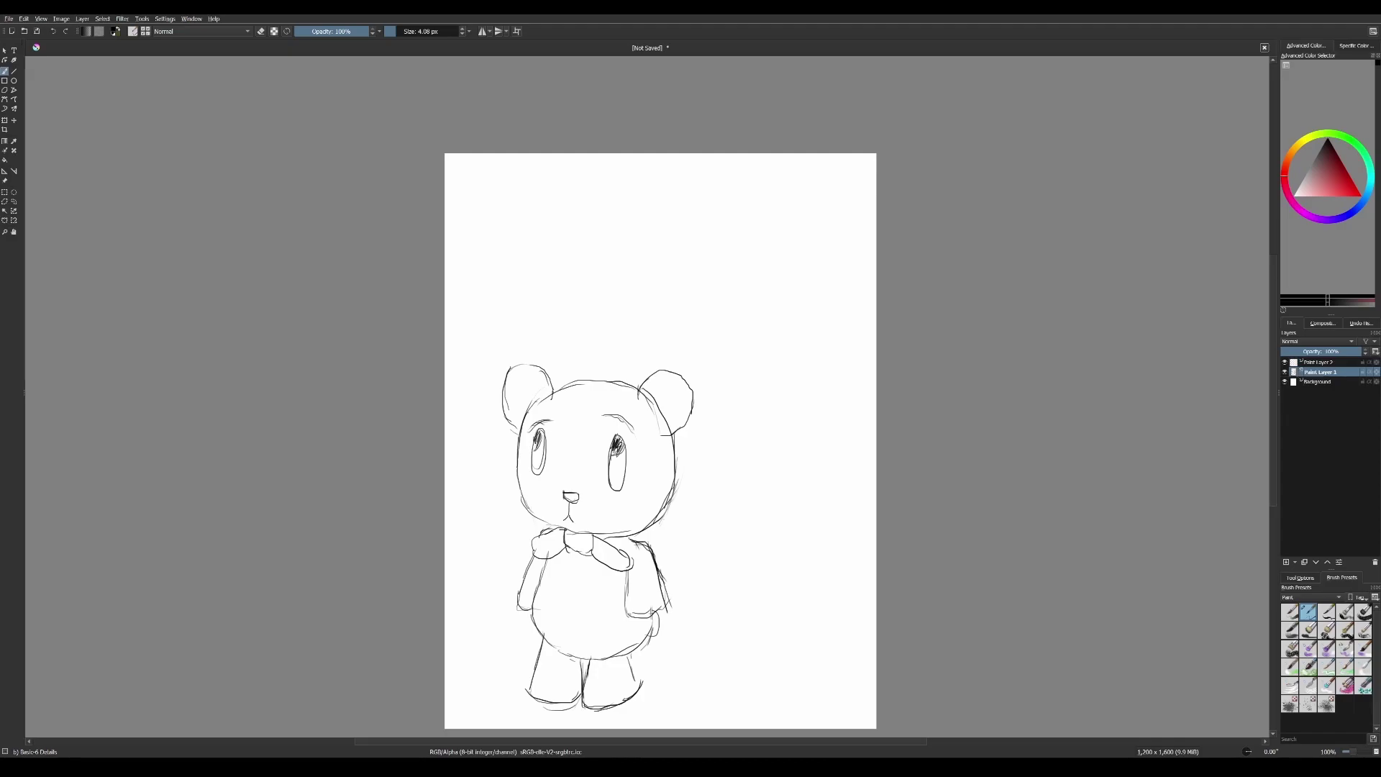
pyautogui.moveTo(629, 656); pyautogui.dragTo(639, 691)
pyautogui.moveTo(539, 583)
pyautogui.mouseDown()
pyautogui.moveTo(529, 617)
pyautogui.moveTo(558, 646)
pyautogui.mouseUp()
pyautogui.moveTo(598, 657)
pyautogui.mouseDown()
pyautogui.moveTo(646, 647)
pyautogui.moveTo(653, 620)
pyautogui.mouseUp()
pyautogui.moveTo(543, 640); pyautogui.dragTo(532, 687)
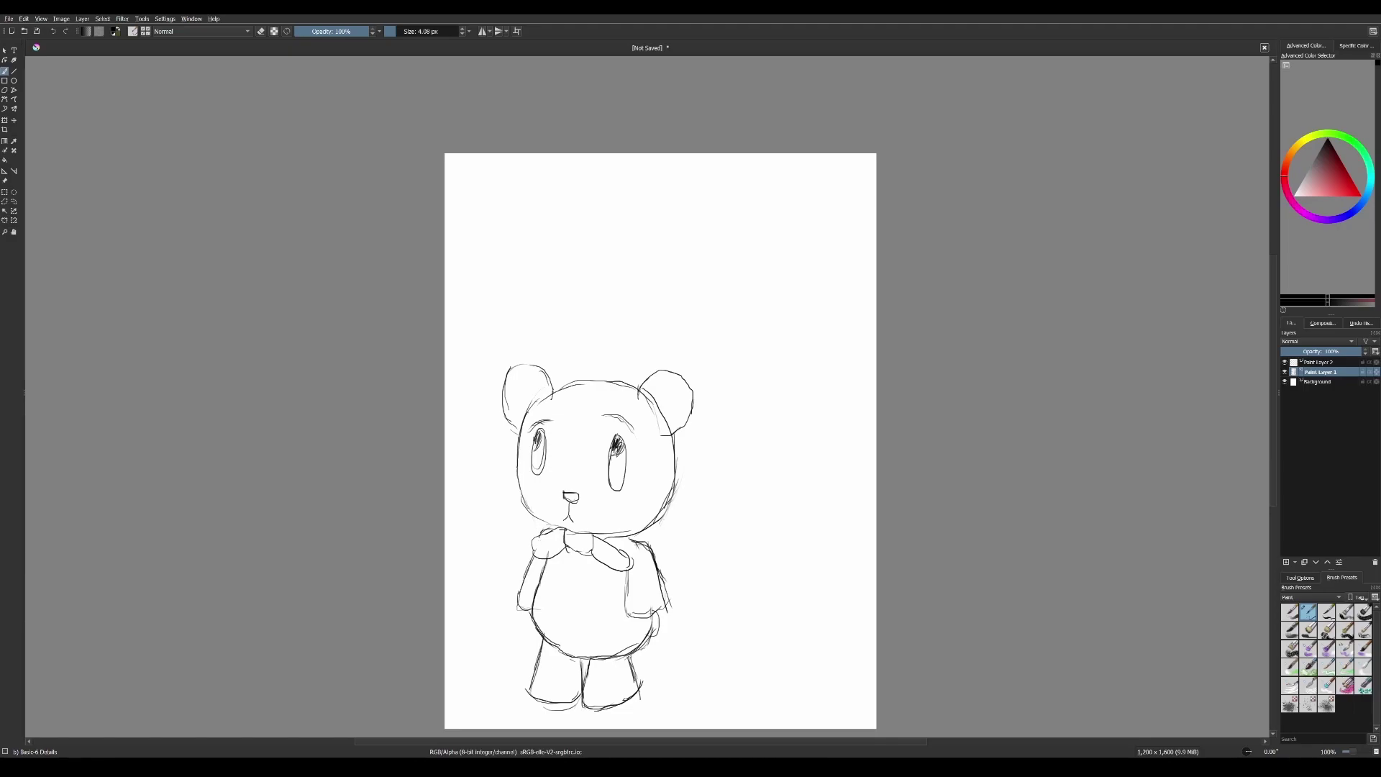
pyautogui.moveTo(525, 573); pyautogui.dragTo(516, 603)
pyautogui.moveTo(642, 541); pyautogui.dragTo(661, 575)
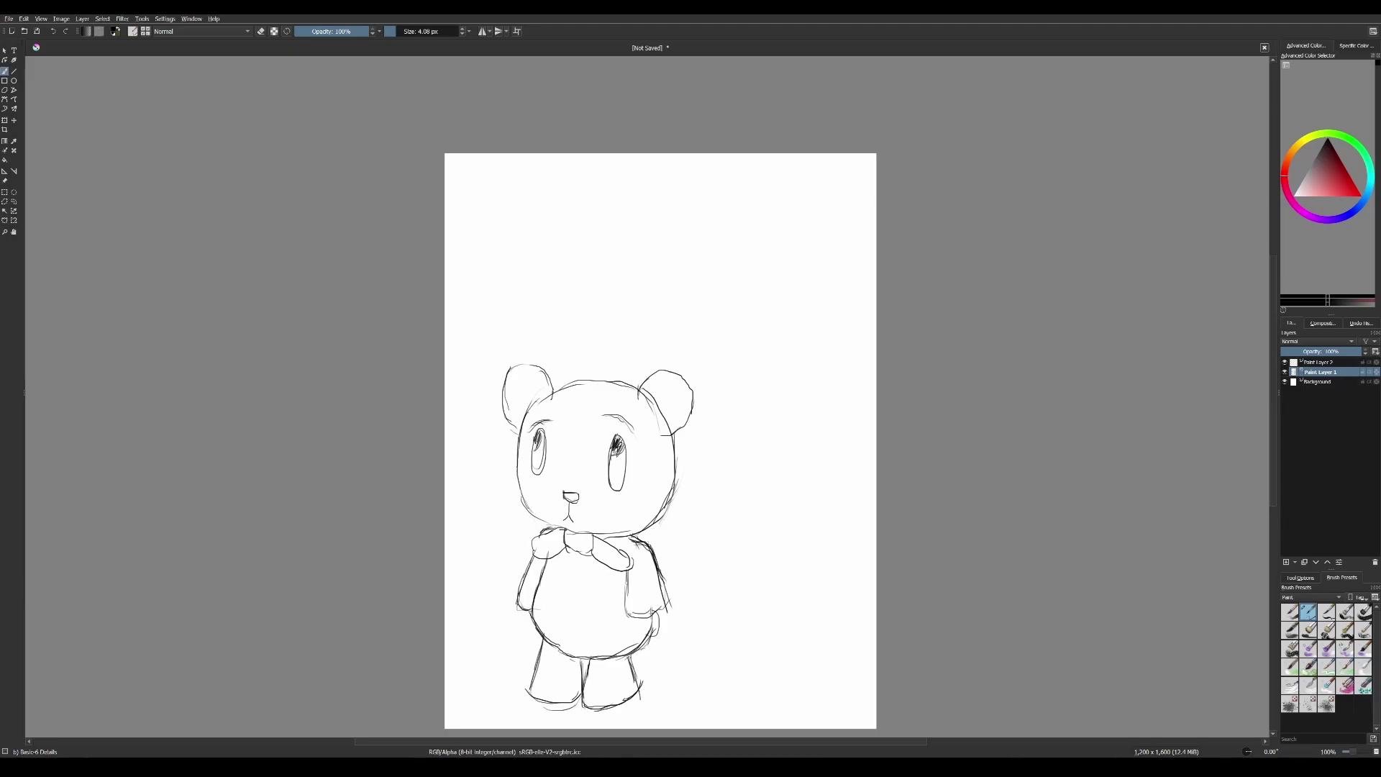
pyautogui.moveTo(627, 581); pyautogui.dragTo(636, 614)
pyautogui.moveTo(665, 604); pyautogui.dragTo(645, 618)
# Darken the face sides, head top and left ear join, then activate Paint Layer 2
pyautogui.click(517, 491)
pyautogui.moveTo(523, 479)
pyautogui.mouseDown()
pyautogui.moveTo(519, 508)
pyautogui.moveTo(582, 540)
pyautogui.mouseUp()
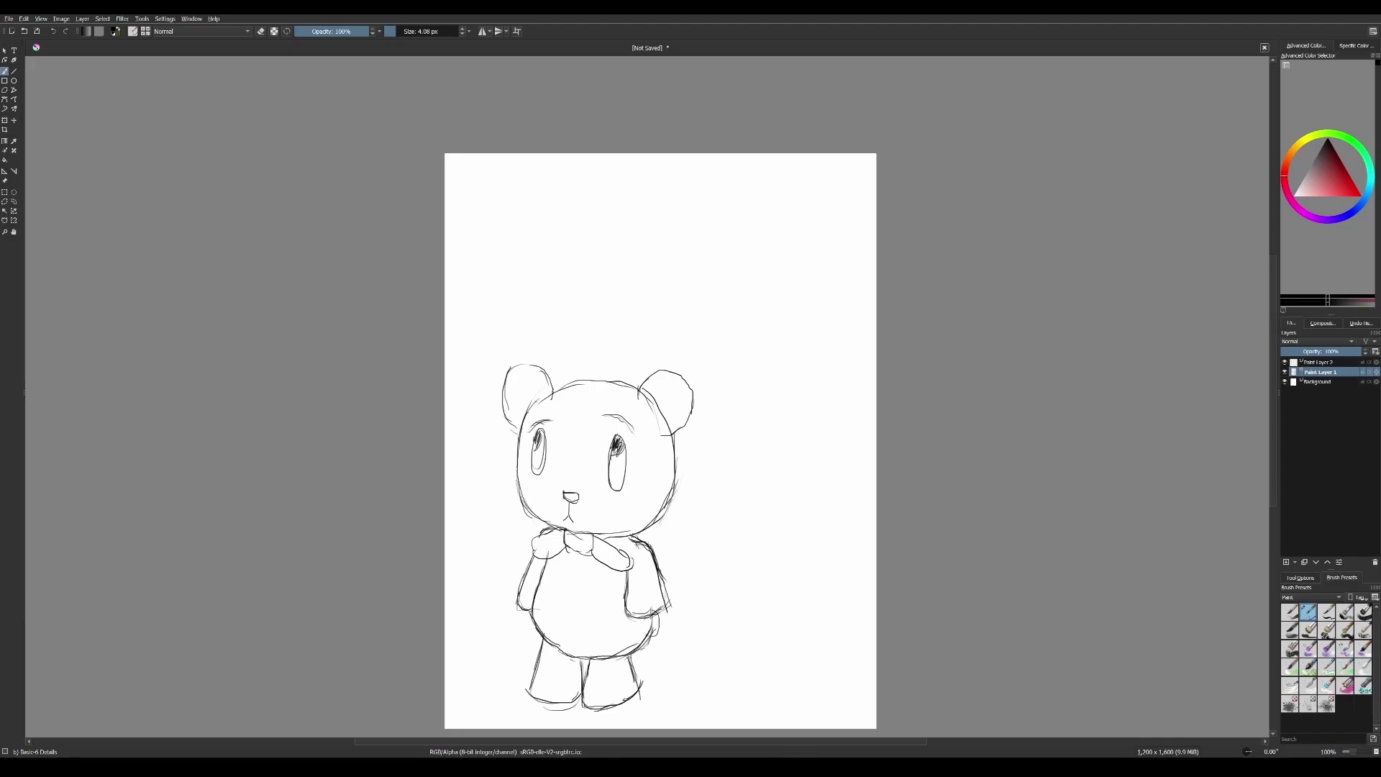
pyautogui.moveTo(623, 537); pyautogui.dragTo(641, 529)
pyautogui.moveTo(672, 439); pyautogui.dragTo(652, 524)
pyautogui.moveTo(571, 385); pyautogui.dragTo(622, 379)
pyautogui.moveTo(504, 428); pyautogui.dragTo(523, 411)
pyautogui.click(1320, 363)
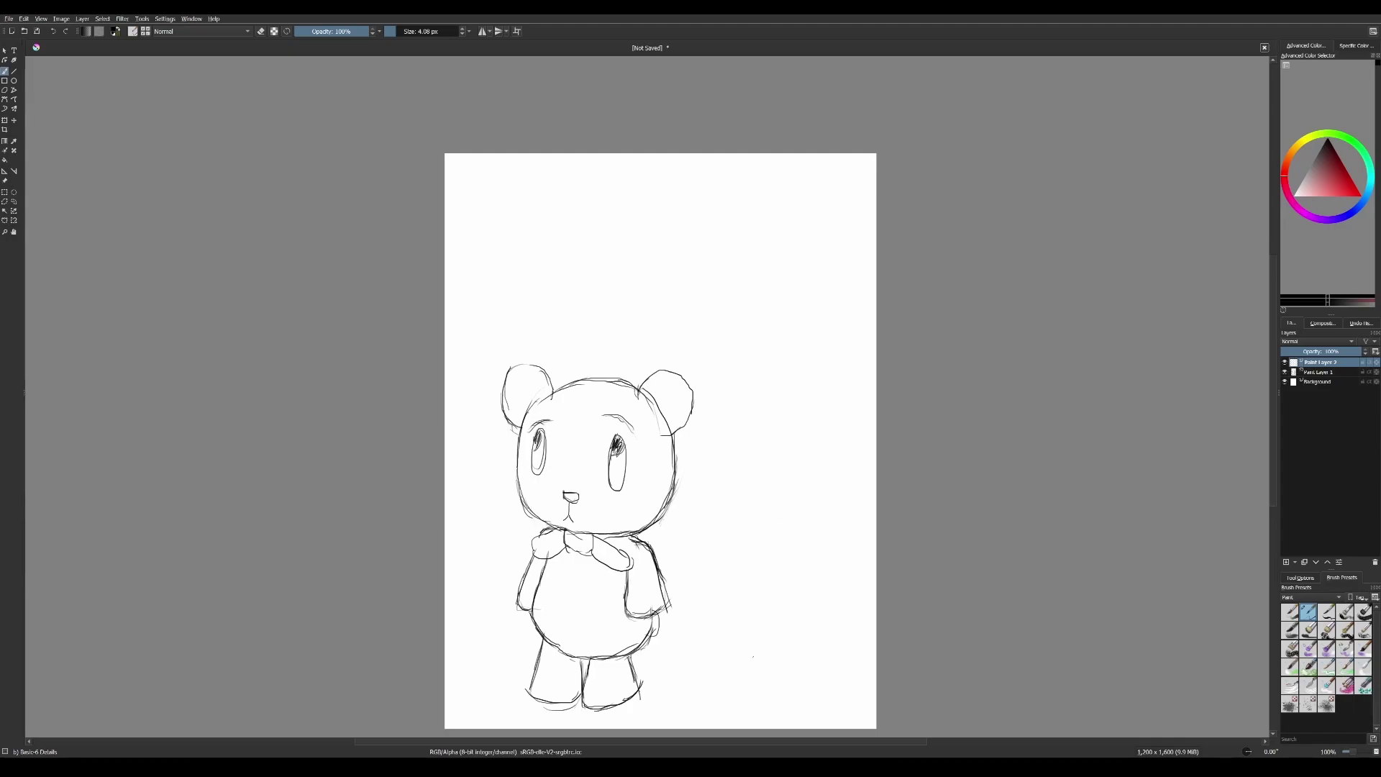
# Try and undo a test zigzag, then dot blush onto the bear's right cheek
pyautogui.moveTo(778, 461)
pyautogui.mouseDown()
pyautogui.moveTo(791, 624)
pyautogui.moveTo(827, 664)
pyautogui.mouseUp()
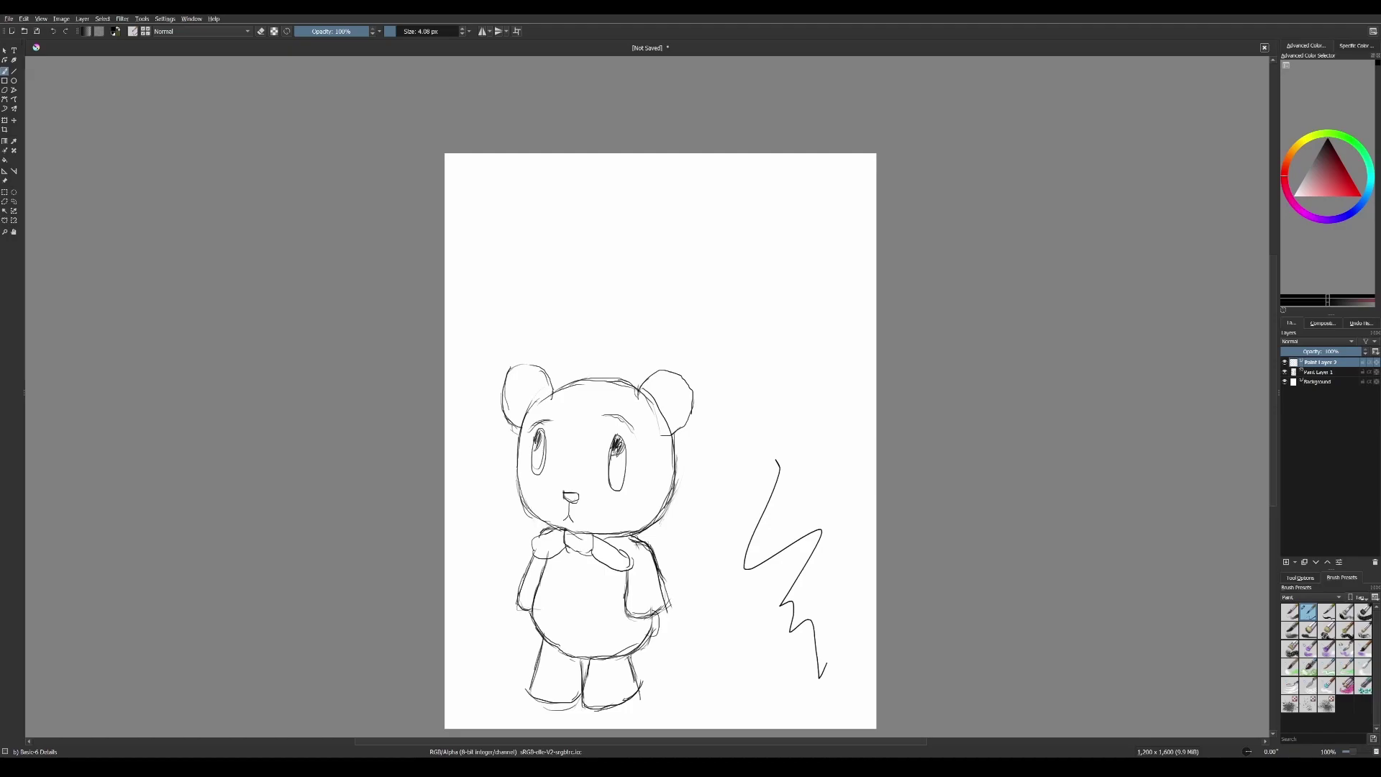
pyautogui.hotkey('ctrl', 'z')
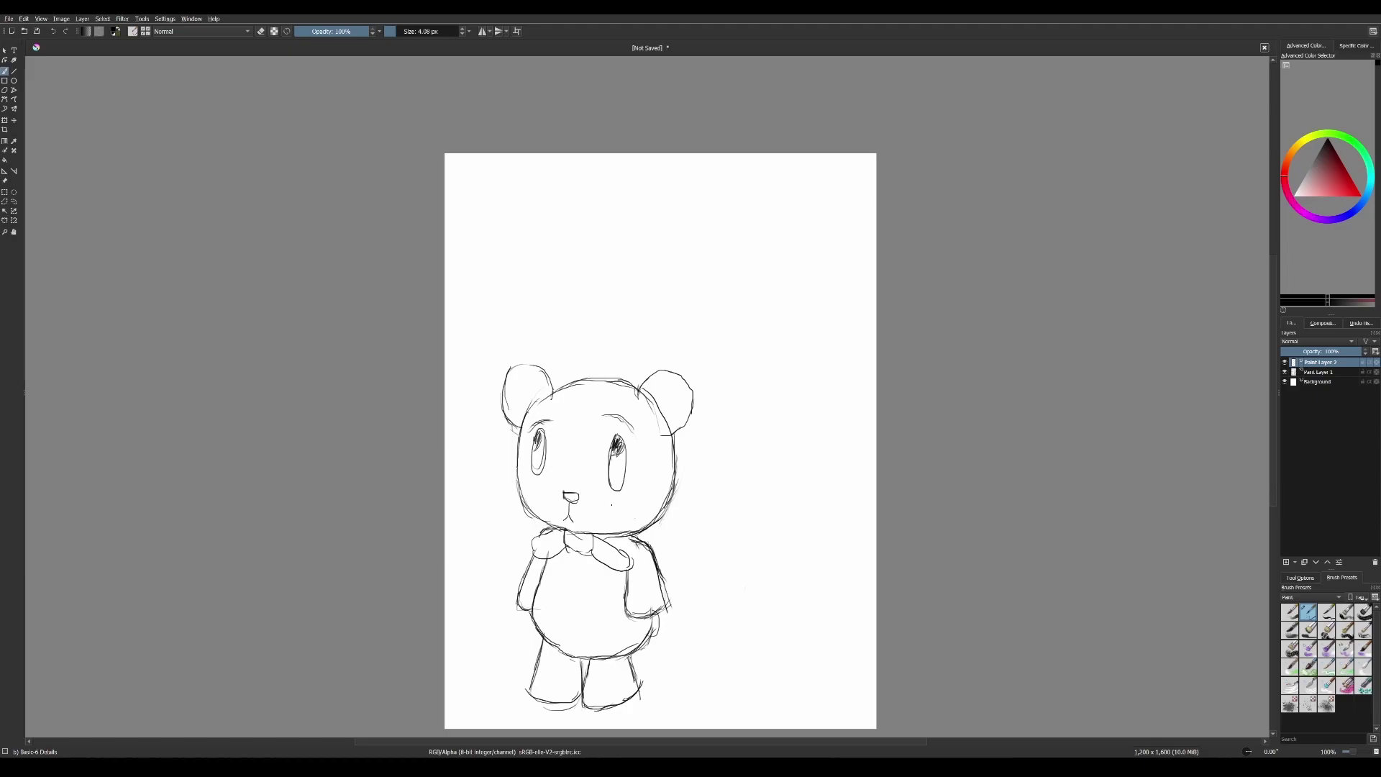
pyautogui.click(622, 503)
# Erase the stray lines inside the bow's right lobe on Paint Layer 1 with Eraser Soft
pyautogui.moveTo(624, 536); pyautogui.dragTo(631, 565)
pyautogui.rightClick(652, 639)
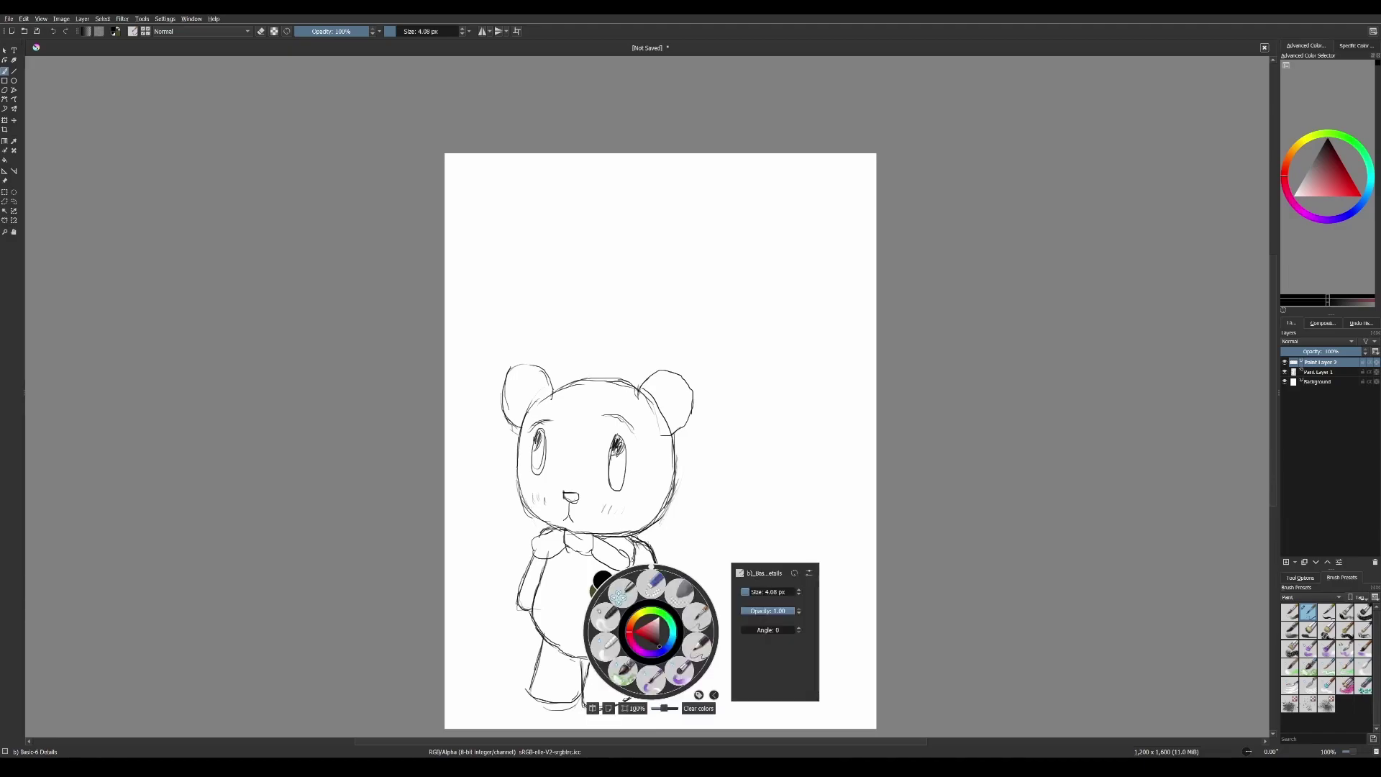
pyautogui.click(598, 572)
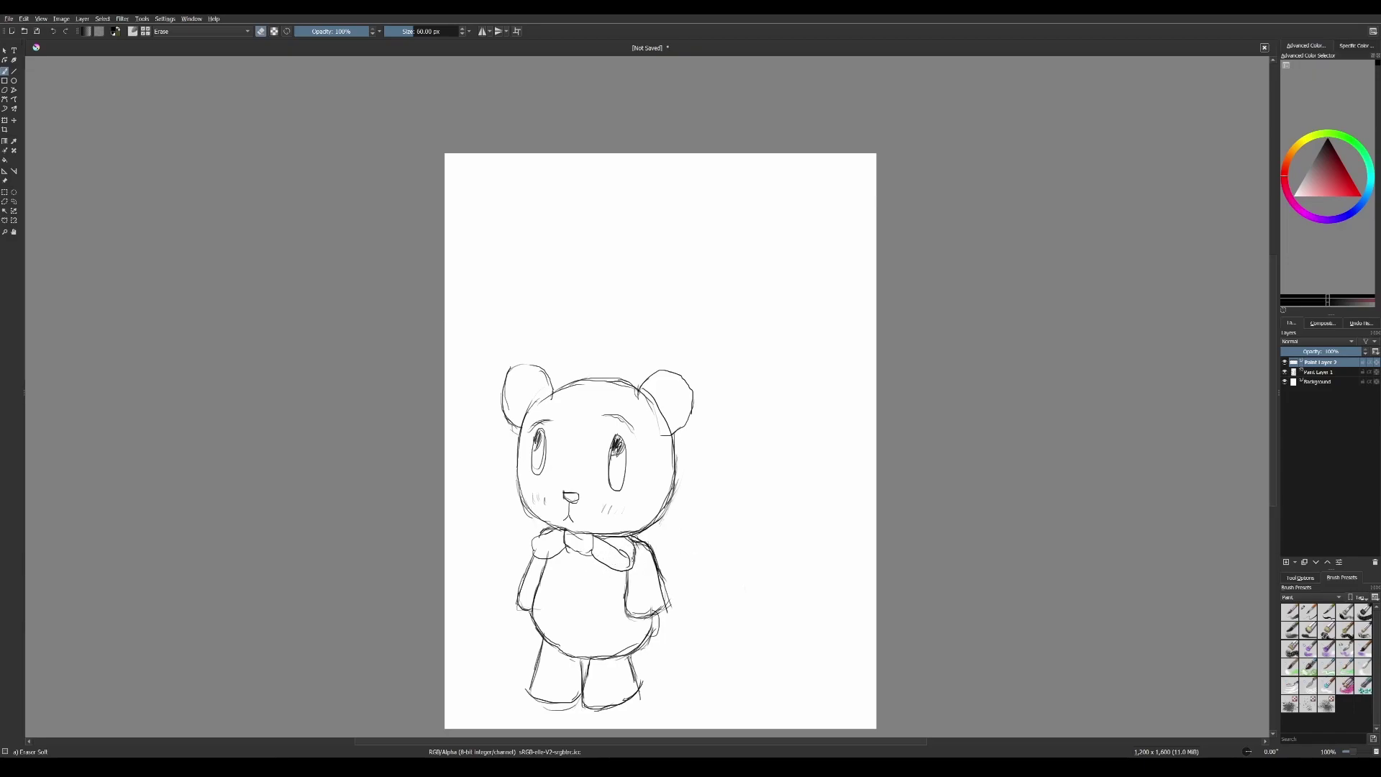
pyautogui.click(1321, 372)
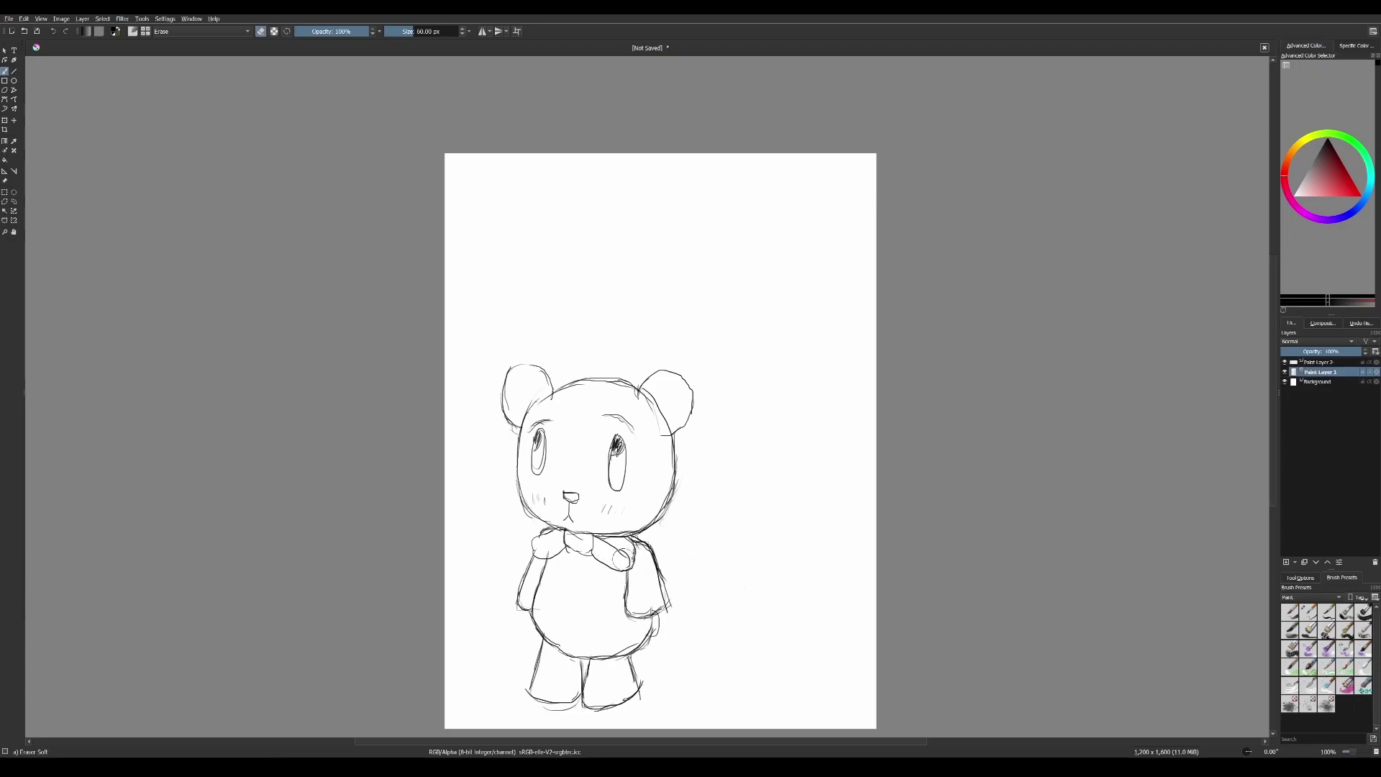
pyautogui.moveTo(621, 558)
pyautogui.mouseDown()
pyautogui.moveTo(611, 550)
pyautogui.moveTo(627, 557)
pyautogui.mouseUp()
# Return to Paint Layer 2 with the Basic-6 Details pencil
pyautogui.press('pageup')
pyautogui.rightClick(617, 526)
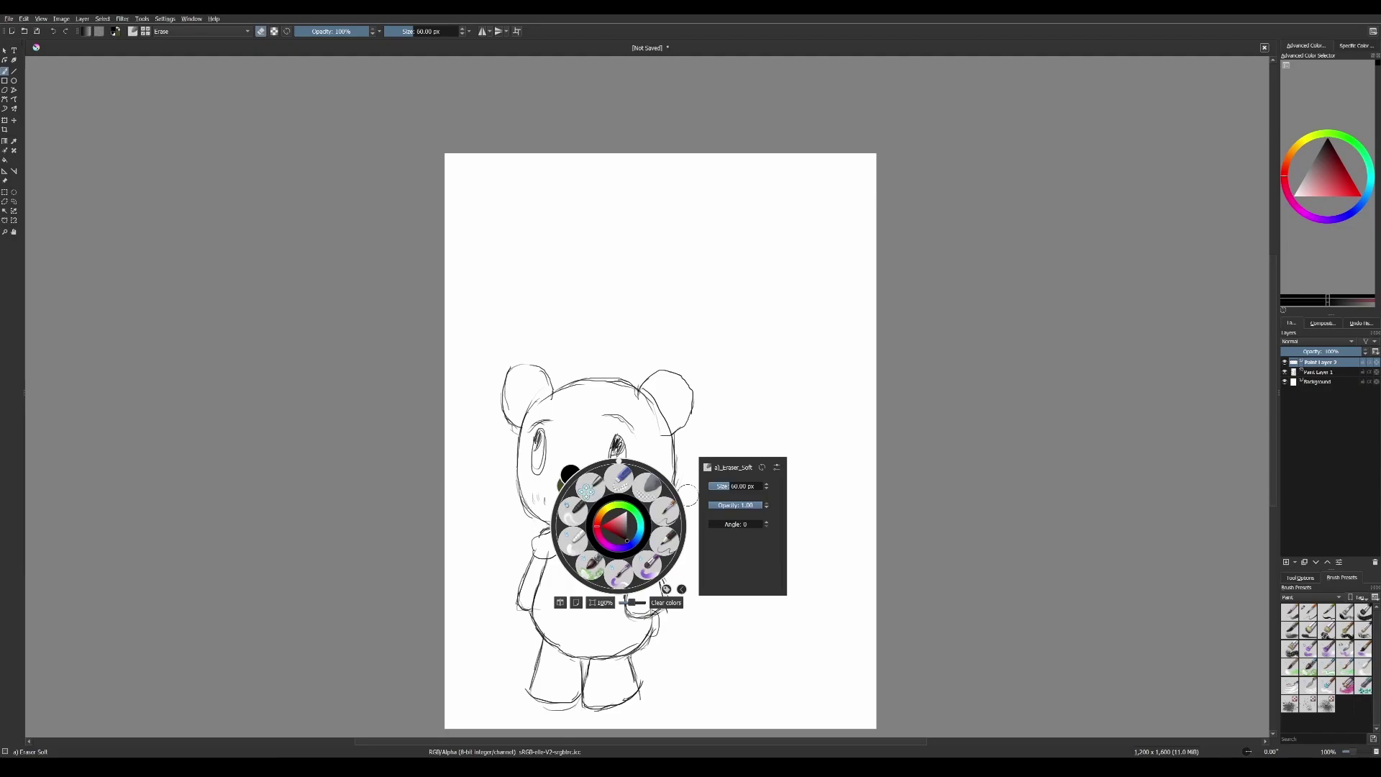
pyautogui.click(664, 531)
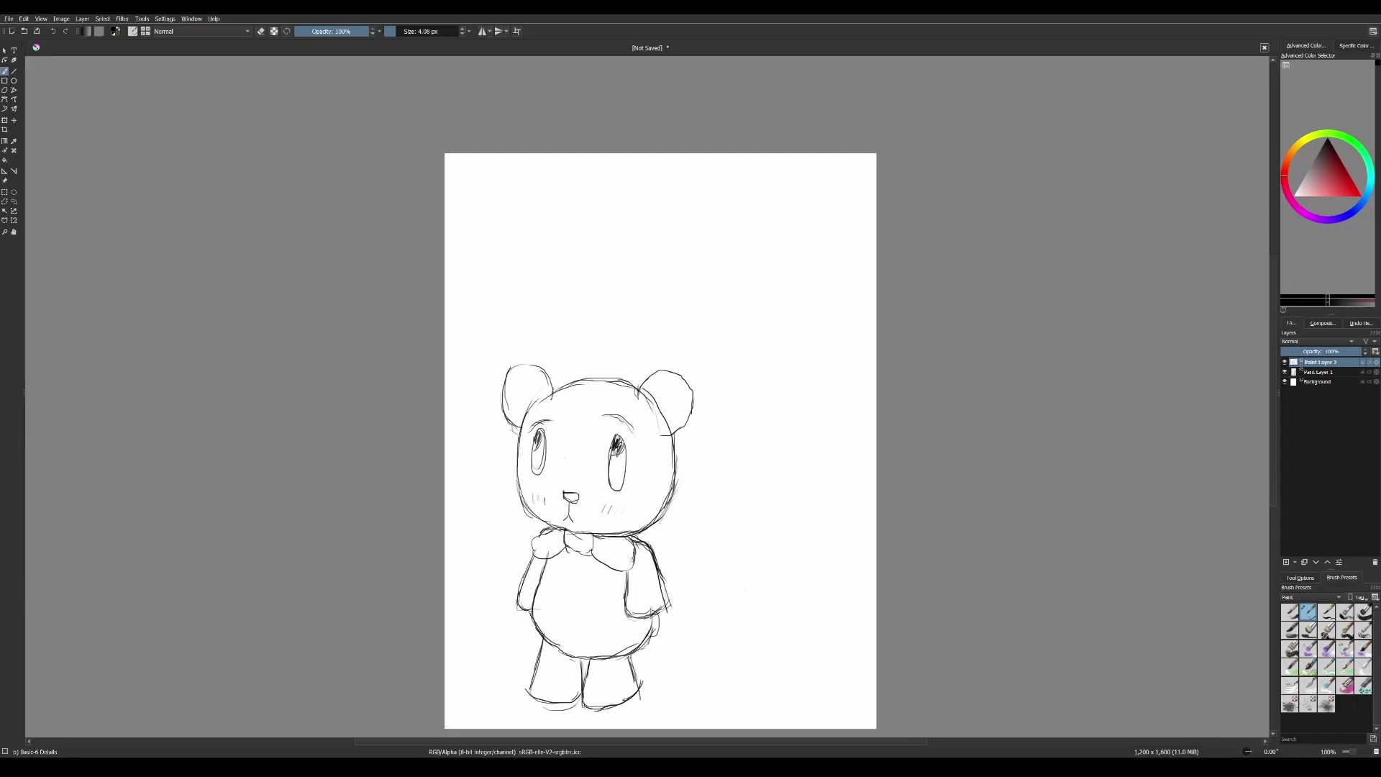
pyautogui.click(1320, 372)
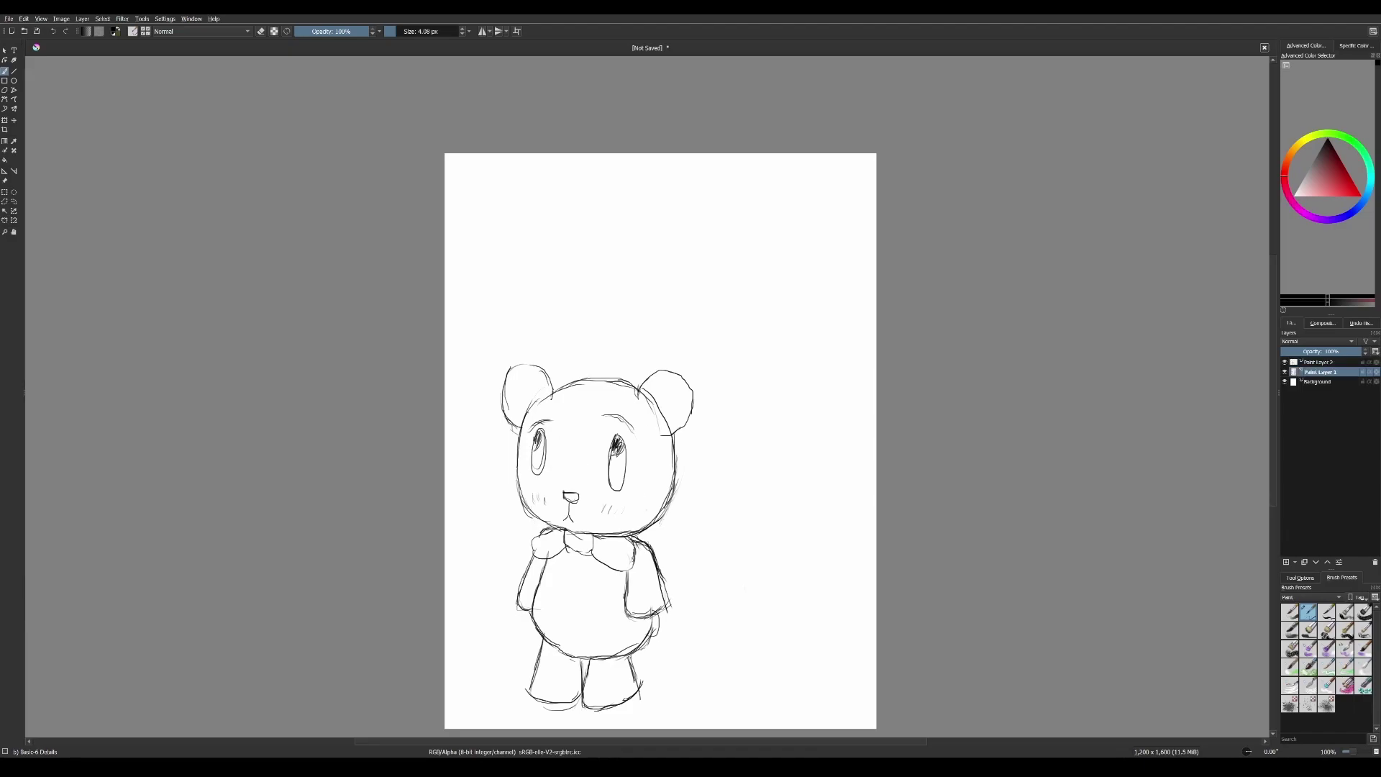
pyautogui.click(1320, 362)
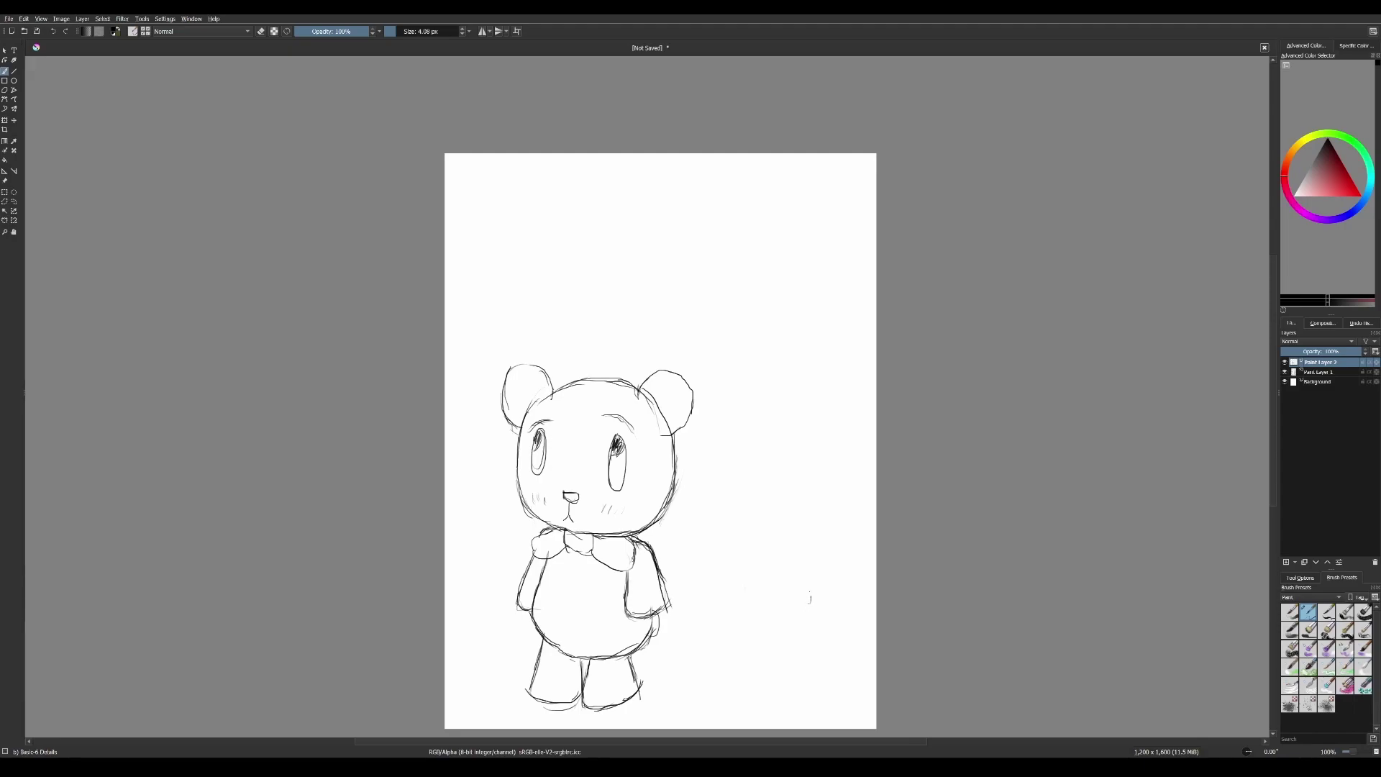
# Block out the small doll's body, its base curve and the line above it
pyautogui.moveTo(791, 591); pyautogui.dragTo(759, 642)
pyautogui.moveTo(750, 667); pyautogui.dragTo(736, 698)
pyautogui.moveTo(697, 685); pyautogui.dragTo(731, 649)
pyautogui.moveTo(783, 696); pyautogui.dragTo(825, 691)
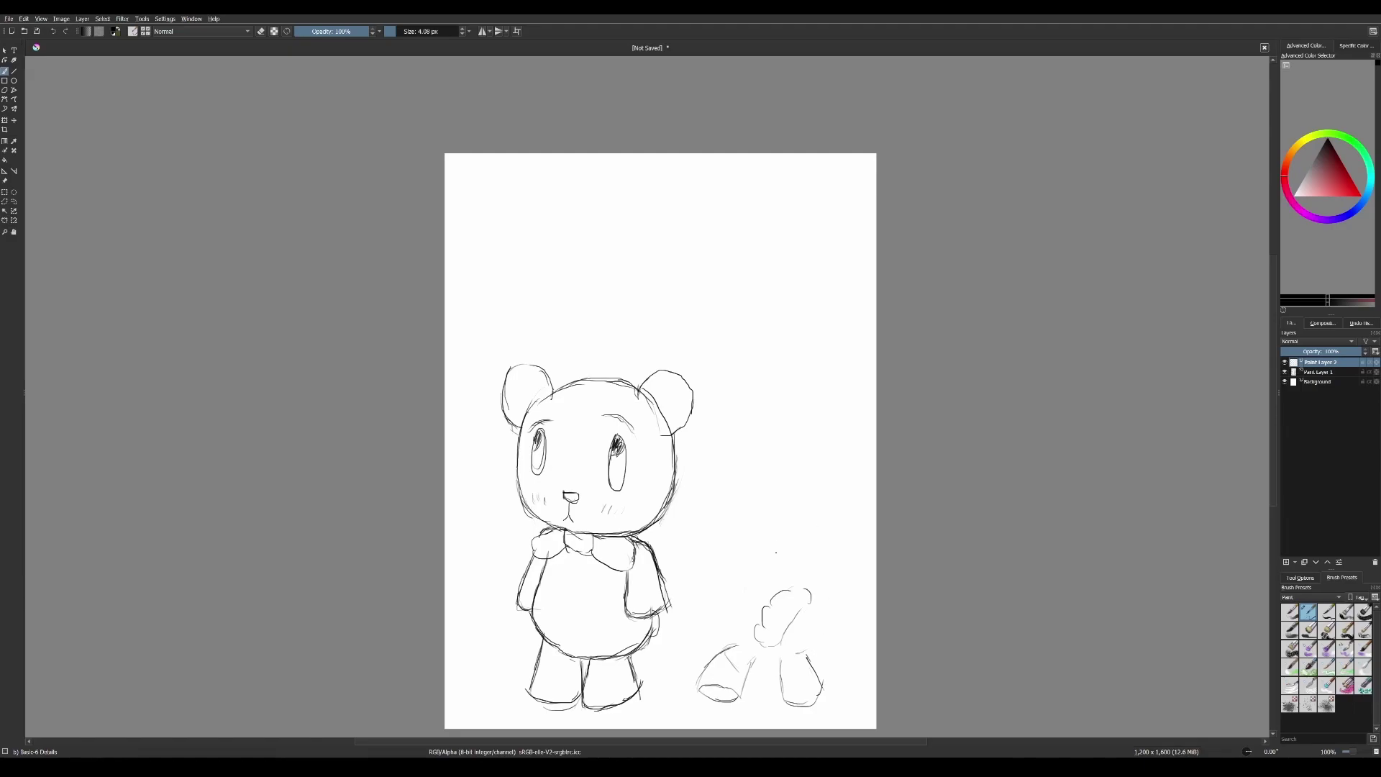
pyautogui.moveTo(767, 544)
pyautogui.mouseDown()
pyautogui.moveTo(776, 583)
pyautogui.moveTo(833, 575)
pyautogui.moveTo(823, 588)
pyautogui.moveTo(846, 569)
pyautogui.moveTo(843, 566)
pyautogui.mouseUp()
# Sketch the doll's arms, right side, head top, left side and leg gap
pyautogui.moveTo(749, 608); pyautogui.dragTo(739, 639)
pyautogui.moveTo(818, 620); pyautogui.dragTo(809, 647)
pyautogui.moveTo(835, 601); pyautogui.dragTo(849, 630)
pyautogui.moveTo(750, 586); pyautogui.dragTo(735, 612)
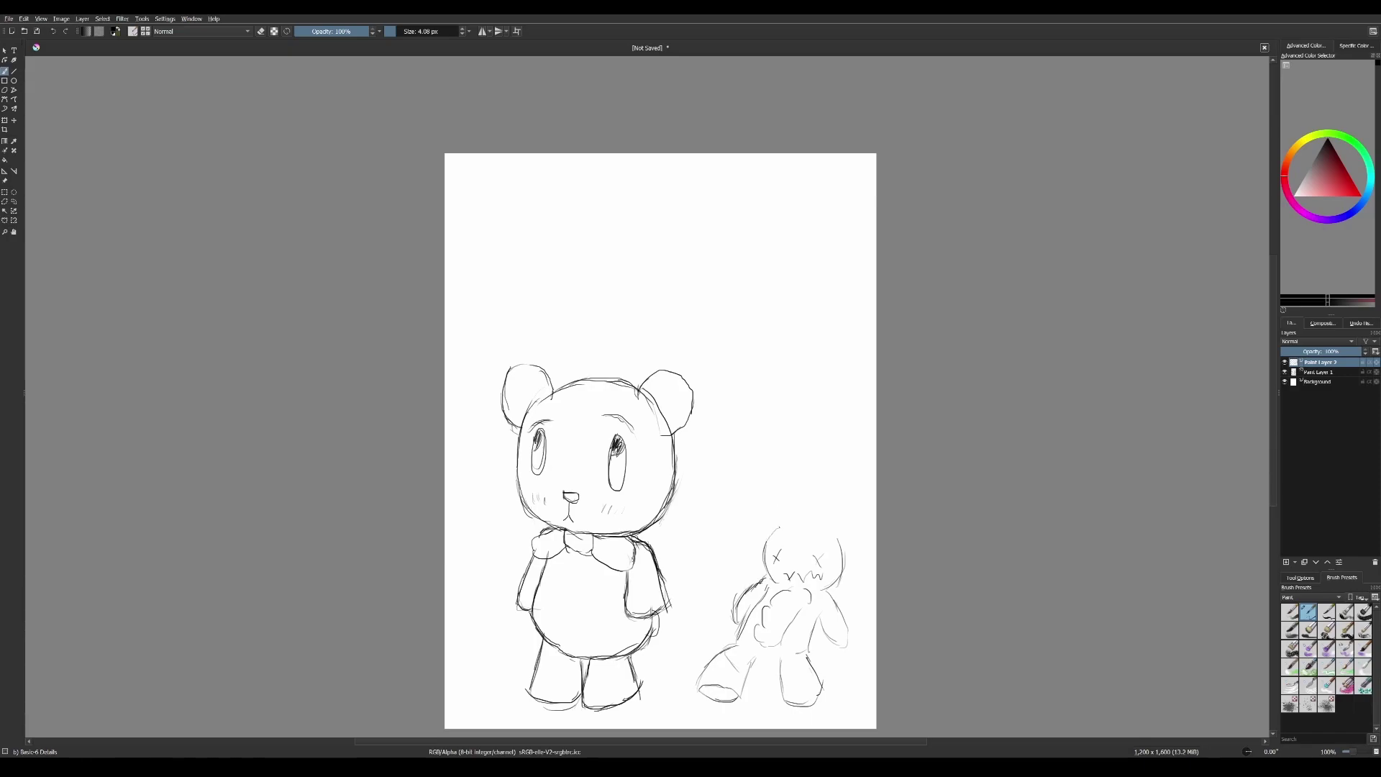
pyautogui.moveTo(788, 523); pyautogui.dragTo(841, 546)
pyautogui.moveTo(708, 631); pyautogui.dragTo(689, 643)
pyautogui.moveTo(749, 675); pyautogui.dragTo(782, 675)
# Draw the chair's back and left and right sides around the doll
pyautogui.moveTo(828, 662); pyautogui.dragTo(841, 676)
pyautogui.moveTo(718, 562); pyautogui.dragTo(723, 625)
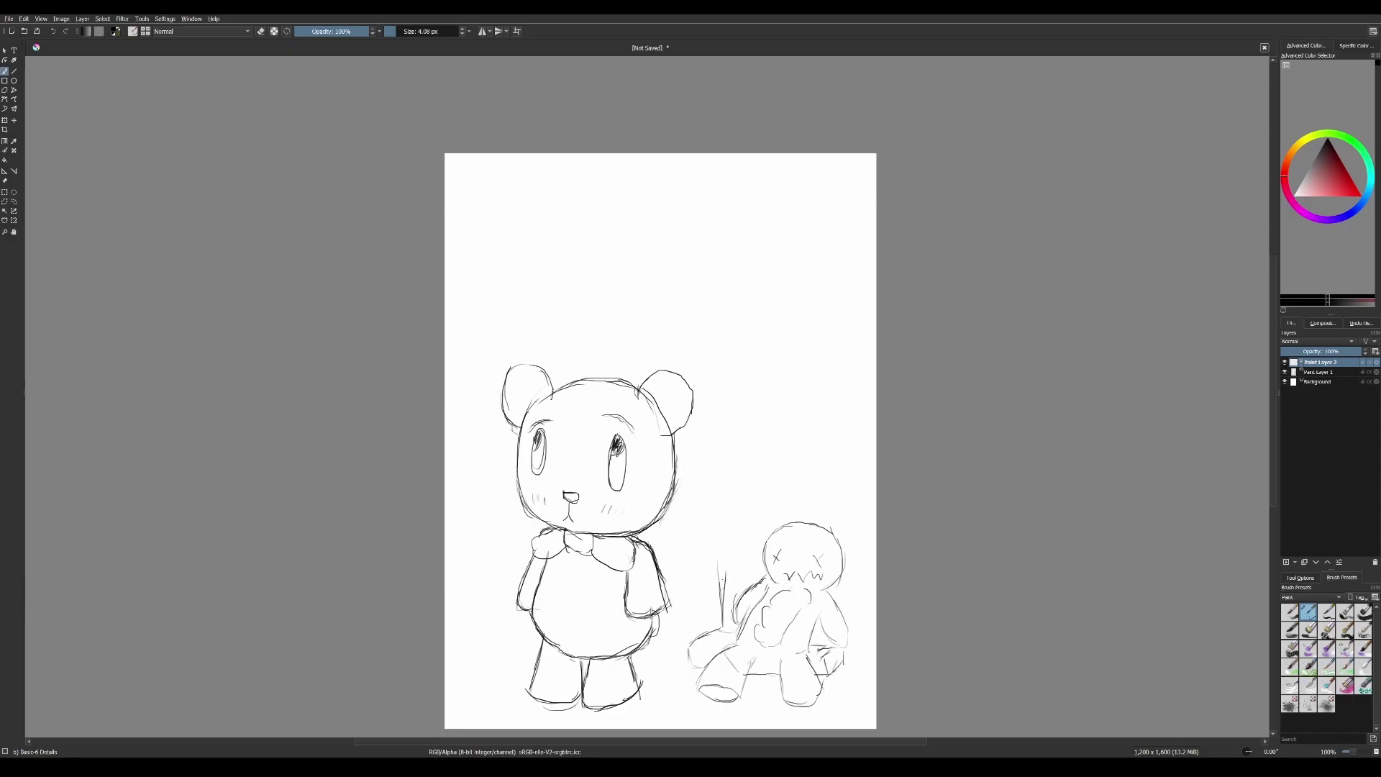
pyautogui.moveTo(716, 551)
pyautogui.mouseDown()
pyautogui.moveTo(723, 607)
pyautogui.moveTo(734, 545)
pyautogui.moveTo(759, 543)
pyautogui.mouseUp()
pyautogui.moveTo(849, 546); pyautogui.dragTo(857, 633)
pyautogui.moveTo(844, 663); pyautogui.dragTo(860, 648)
pyautogui.moveTo(858, 545); pyautogui.dragTo(856, 653)
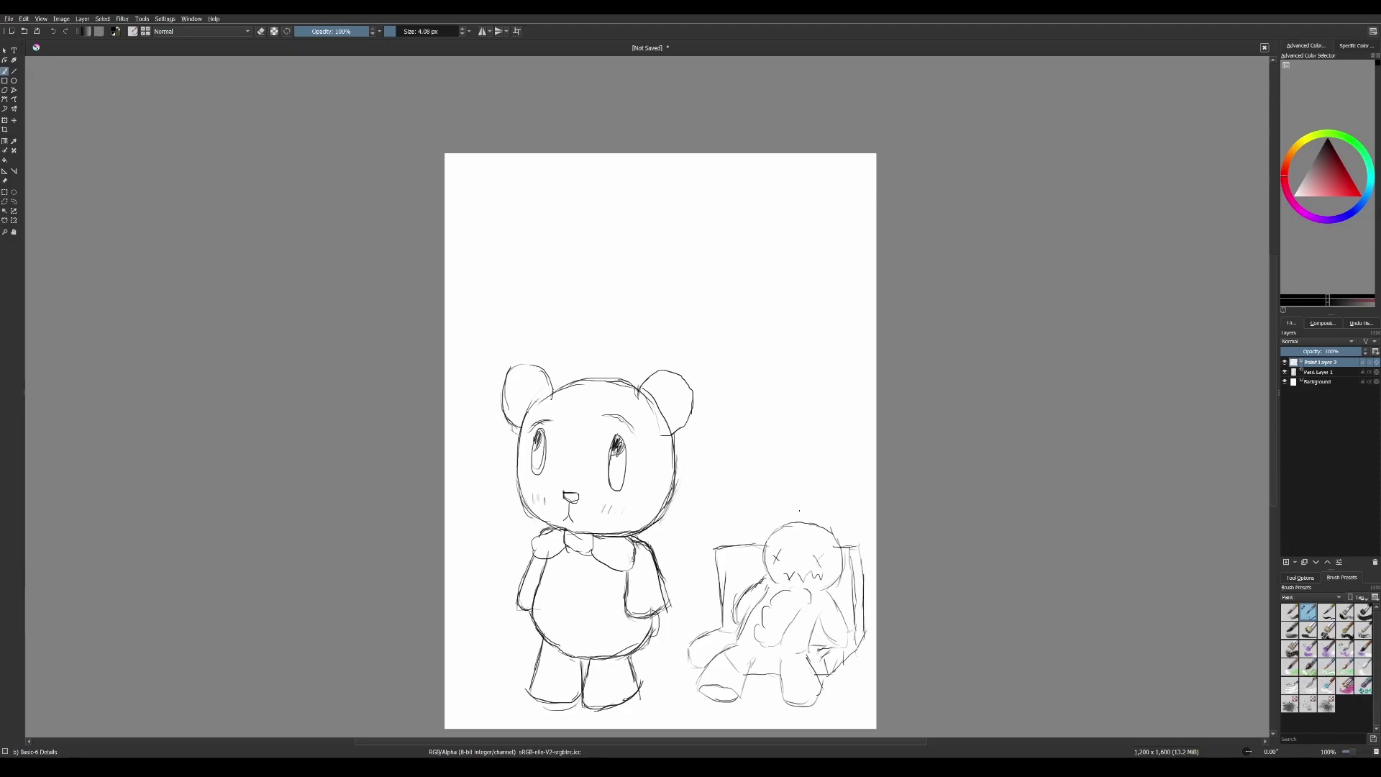
# Sketch a slanted ear line above the doll's head, undoing and redoing strokes
pyautogui.moveTo(767, 448); pyautogui.dragTo(756, 533)
pyautogui.moveTo(761, 452)
pyautogui.mouseDown()
pyautogui.moveTo(784, 457)
pyautogui.moveTo(793, 511)
pyautogui.mouseUp()
pyautogui.hotkey('ctrl', 'z')
pyautogui.hotkey('ctrl', 'z')
pyautogui.hotkey('ctrl', 'z')
pyautogui.hotkey('ctrl', 'z')
pyautogui.moveTo(757, 520); pyautogui.dragTo(768, 540)
pyautogui.hotkey('ctrl', 'shift', 'z')
pyautogui.hotkey('ctrl', 'shift', 'z')
pyautogui.hotkey('ctrl', 'shift', 'z')
pyautogui.hotkey('ctrl', 'shift', 'z')
pyautogui.hotkey('ctrl', 'shift', 'z')
pyautogui.hotkey('ctrl', 'shift', 'z')
pyautogui.hotkey('ctrl', 'shift', 'z')
pyautogui.hotkey('ctrl', 'shift', 'z')
pyautogui.hotkey('ctrl', 'shift', 'z')
# Draw the right ear's outer and inner edges, then a second ear left of the head
pyautogui.moveTo(838, 534); pyautogui.dragTo(873, 473)
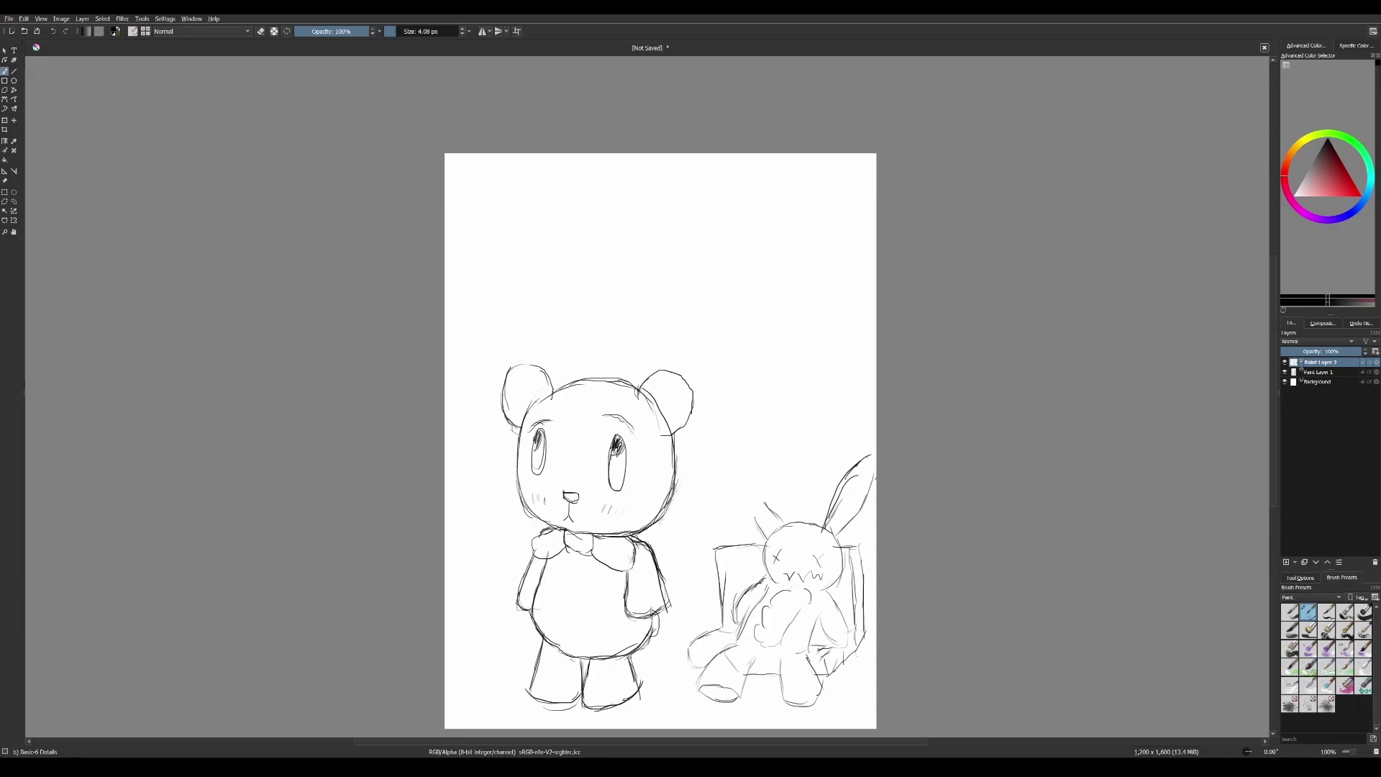
pyautogui.moveTo(828, 530)
pyautogui.mouseDown()
pyautogui.moveTo(865, 468)
pyautogui.moveTo(852, 480)
pyautogui.mouseUp()
pyautogui.moveTo(836, 528); pyautogui.dragTo(865, 478)
pyautogui.moveTo(739, 524)
pyautogui.mouseDown()
pyautogui.moveTo(756, 491)
pyautogui.moveTo(765, 502)
pyautogui.mouseUp()
pyautogui.hotkey('ctrl', 'shift', 'z')
pyautogui.hotkey('ctrl', 'shift', 'z')
# Draw and reinforce a diagonal line left of the bear's body
pyautogui.moveTo(487, 663); pyautogui.dragTo(515, 614)
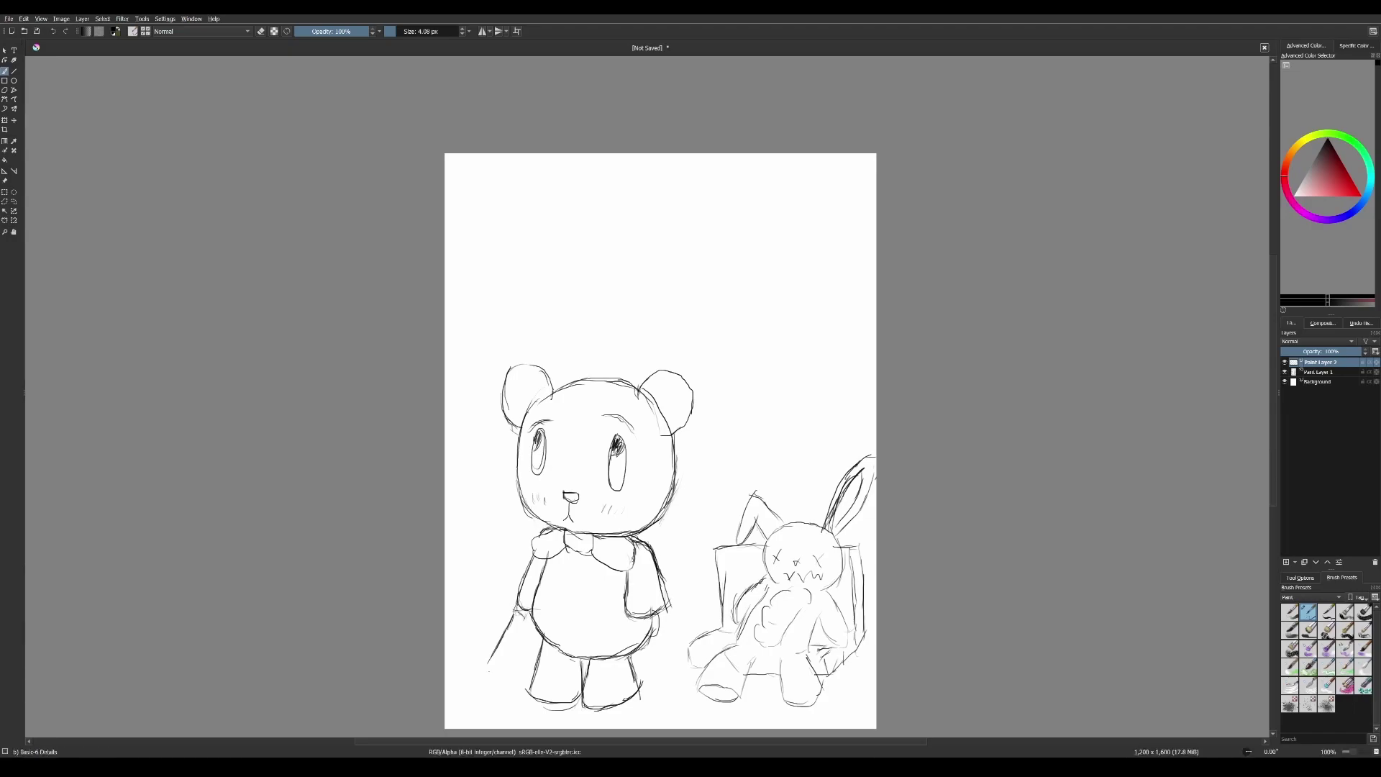
pyautogui.moveTo(482, 675); pyautogui.dragTo(494, 655)
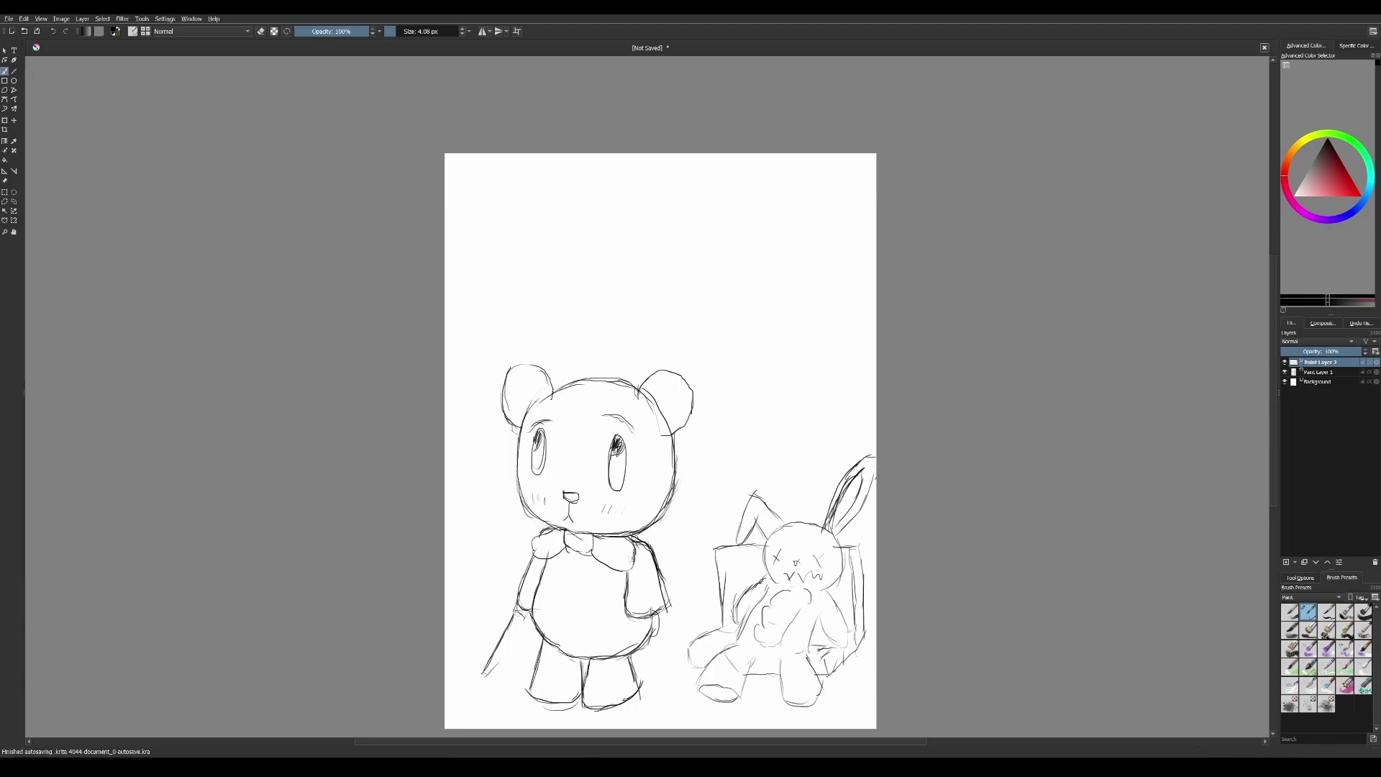
pyautogui.moveTo(503, 662); pyautogui.dragTo(519, 626)
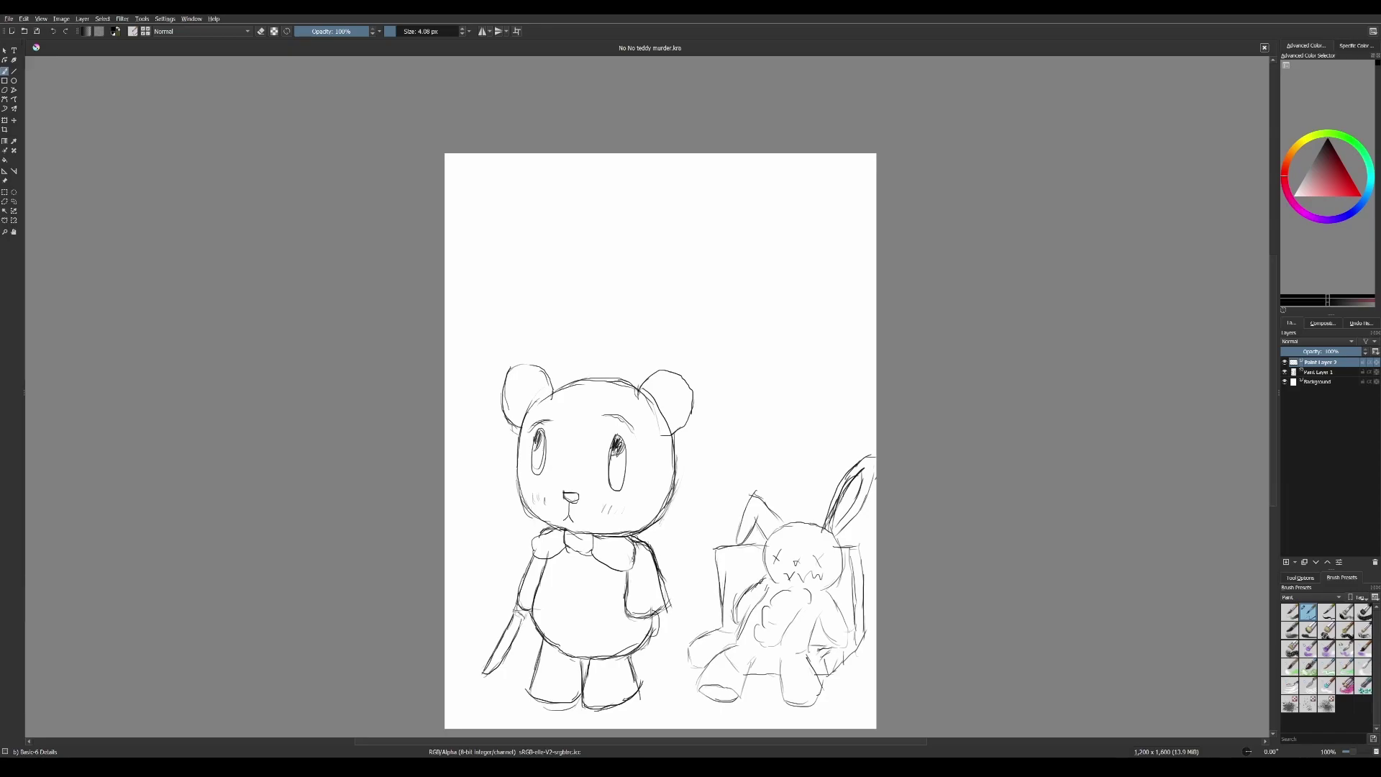
# Add a new paint layer, undo the stray mark, and redraw the bunny's foot edge
pyautogui.press('Insert')
pyautogui.hotkey('ctrl', 'z')
pyautogui.moveTo(704, 668)
pyautogui.mouseDown()
pyautogui.moveTo(699, 688)
pyautogui.moveTo(704, 666)
pyautogui.moveTo(742, 697)
pyautogui.moveTo(716, 701)
pyautogui.moveTo(727, 695)
pyautogui.mouseUp()
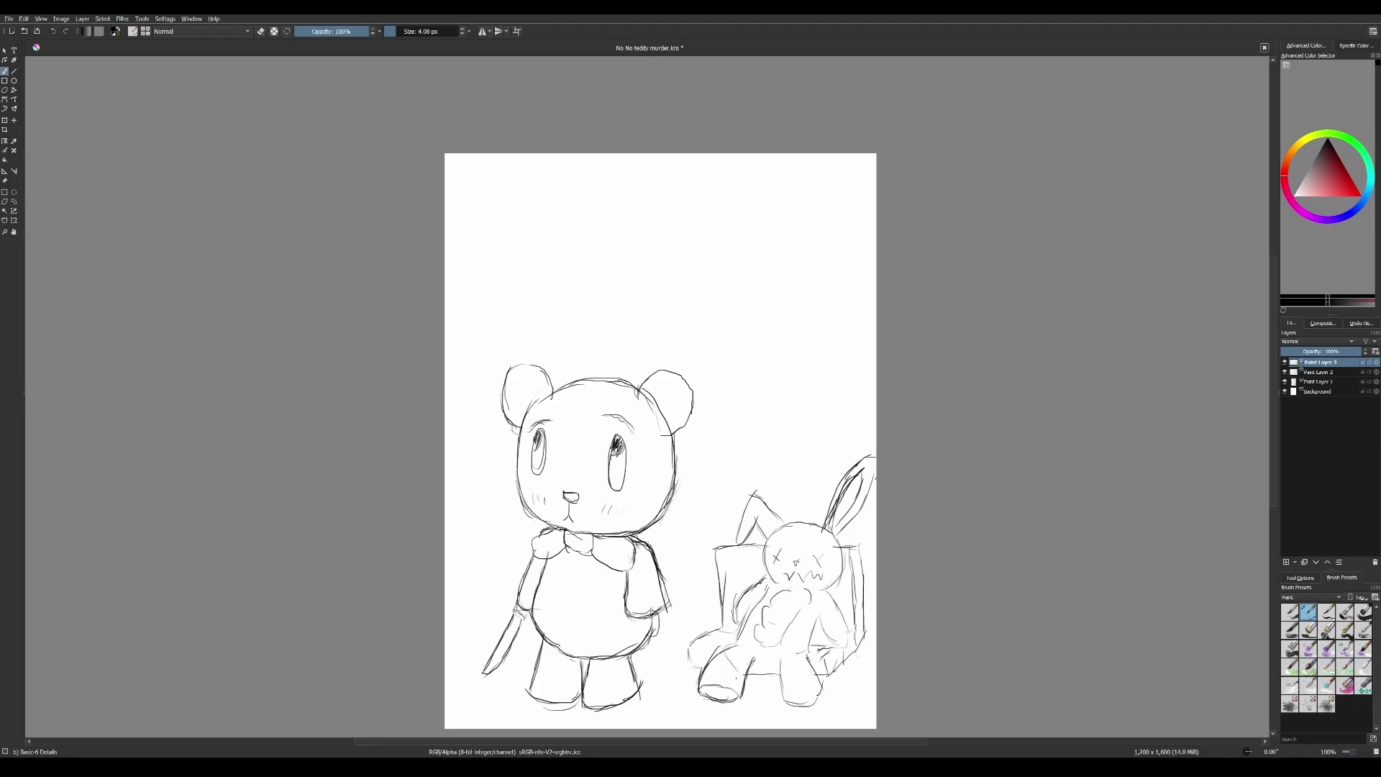
# At 200% zoom, darken the chair's back, armrest and right edges plus the bunny's leg
pyautogui.press('+')
pyautogui.press('+')
pyautogui.moveTo(455, 537); pyautogui.dragTo(177, 73)
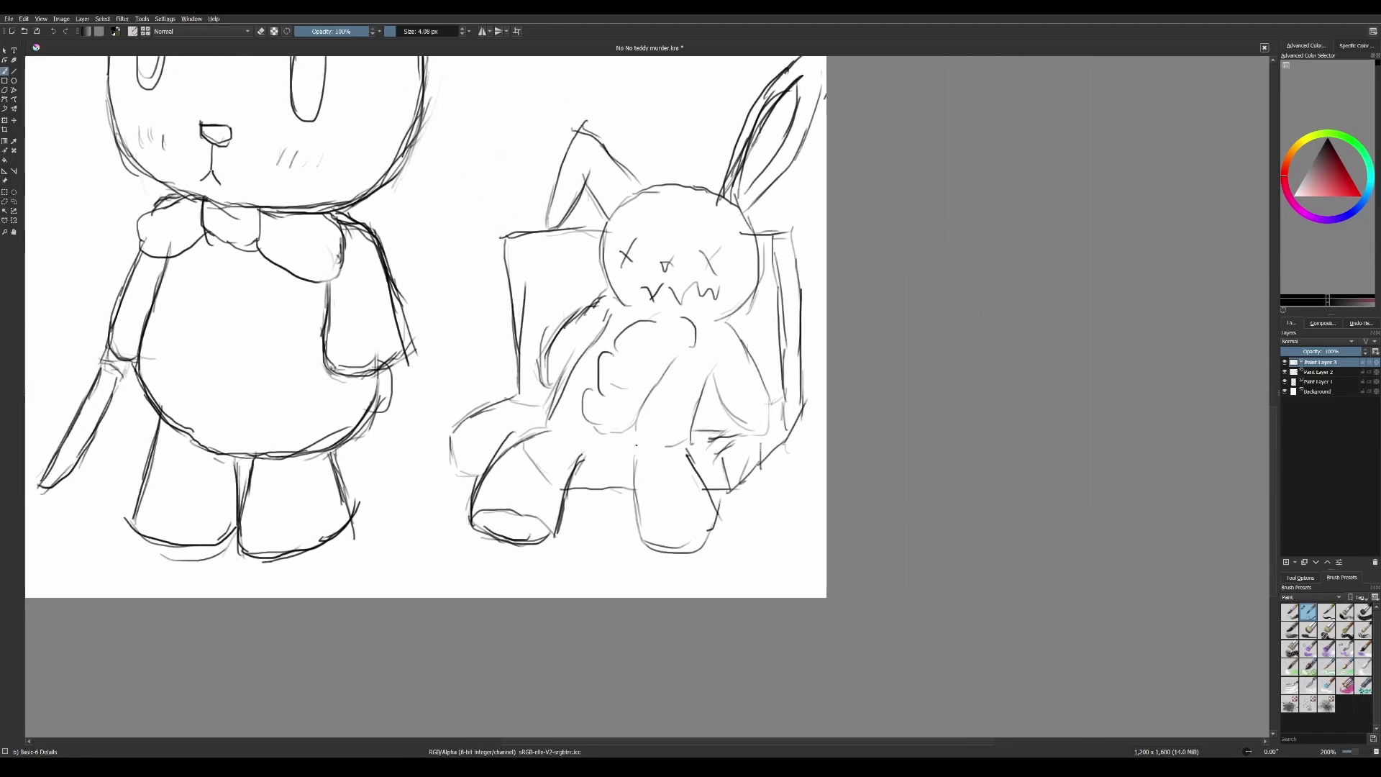
pyautogui.moveTo(634, 457)
pyautogui.mouseDown()
pyautogui.moveTo(644, 551)
pyautogui.moveTo(705, 541)
pyautogui.moveTo(684, 558)
pyautogui.moveTo(702, 509)
pyautogui.moveTo(730, 512)
pyautogui.mouseUp()
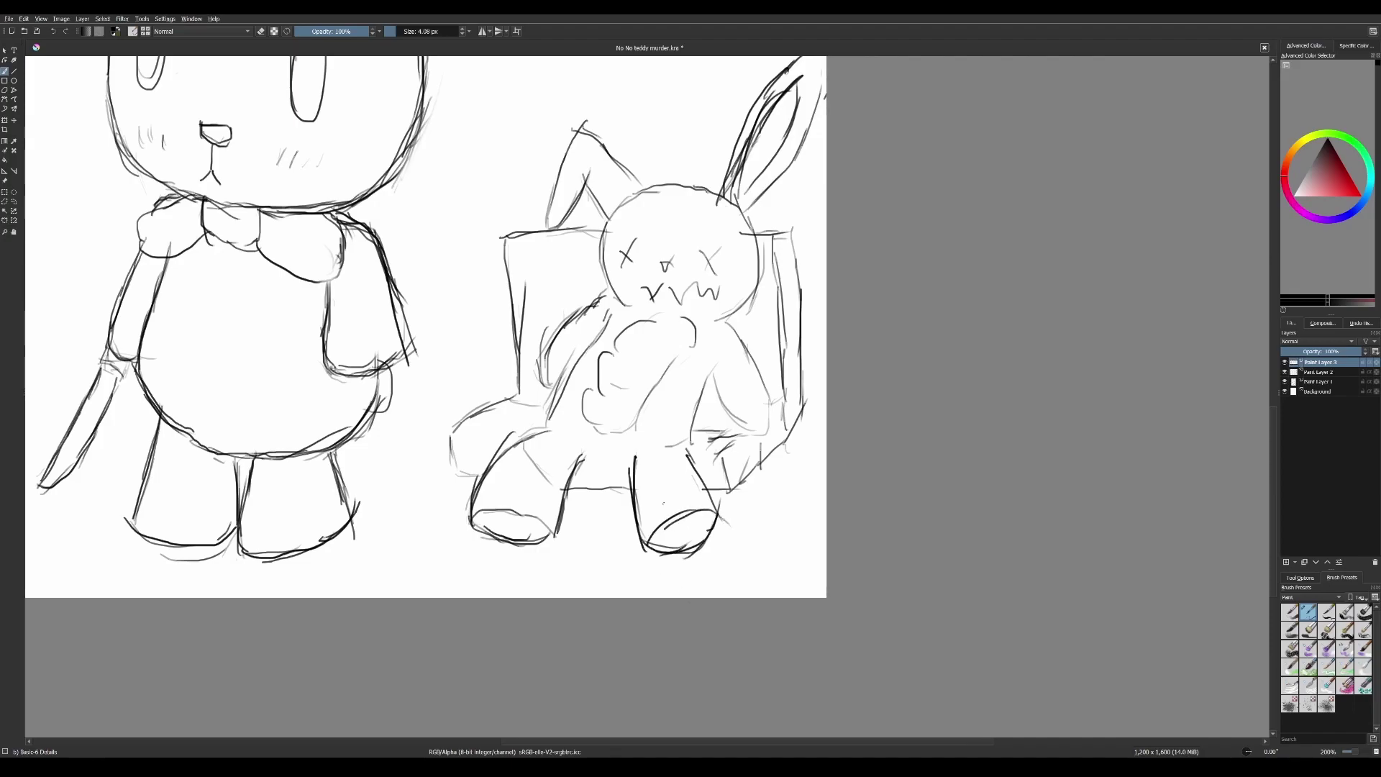
pyautogui.moveTo(447, 433)
pyautogui.mouseDown()
pyautogui.moveTo(457, 480)
pyautogui.moveTo(486, 468)
pyautogui.moveTo(519, 395)
pyautogui.mouseUp()
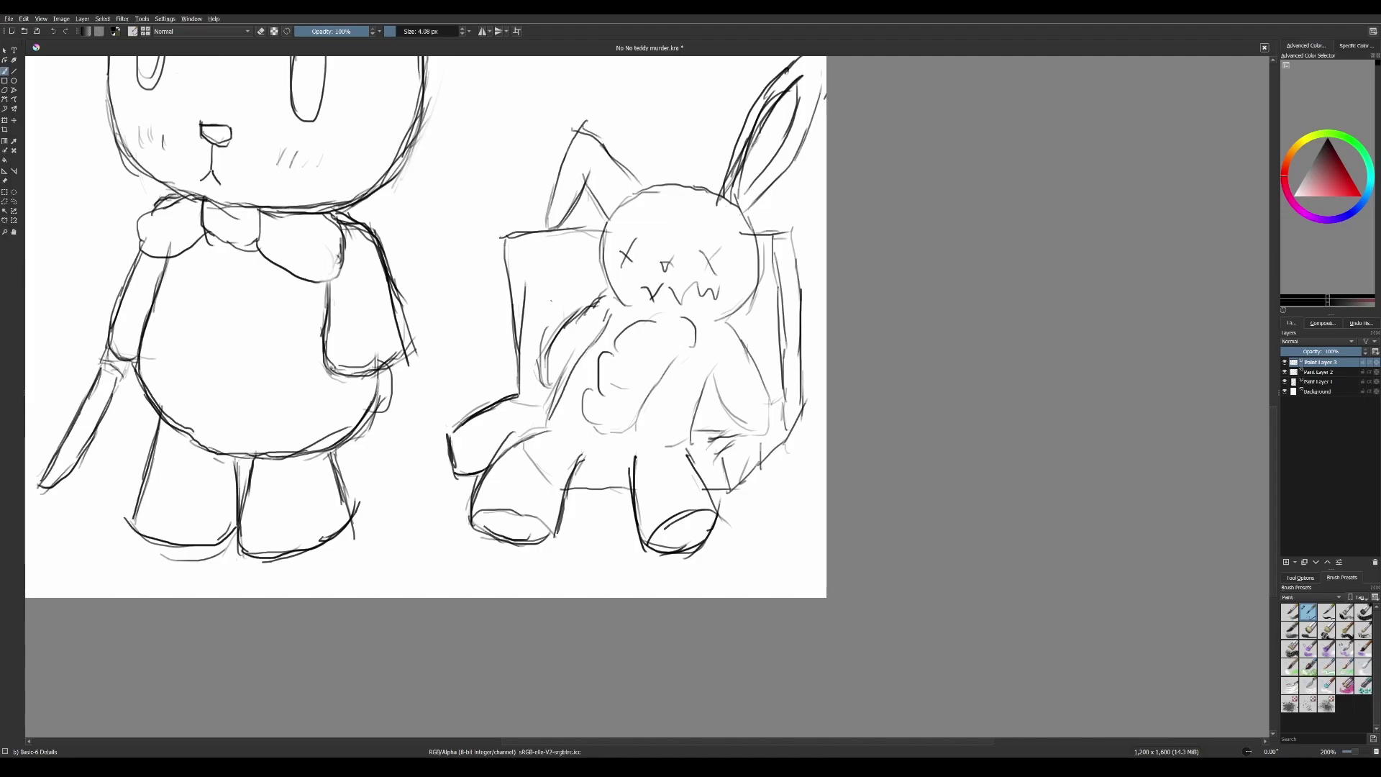
pyautogui.moveTo(505, 244); pyautogui.dragTo(512, 322)
pyautogui.moveTo(507, 272); pyautogui.dragTo(527, 396)
pyautogui.moveTo(509, 239); pyautogui.dragTo(602, 219)
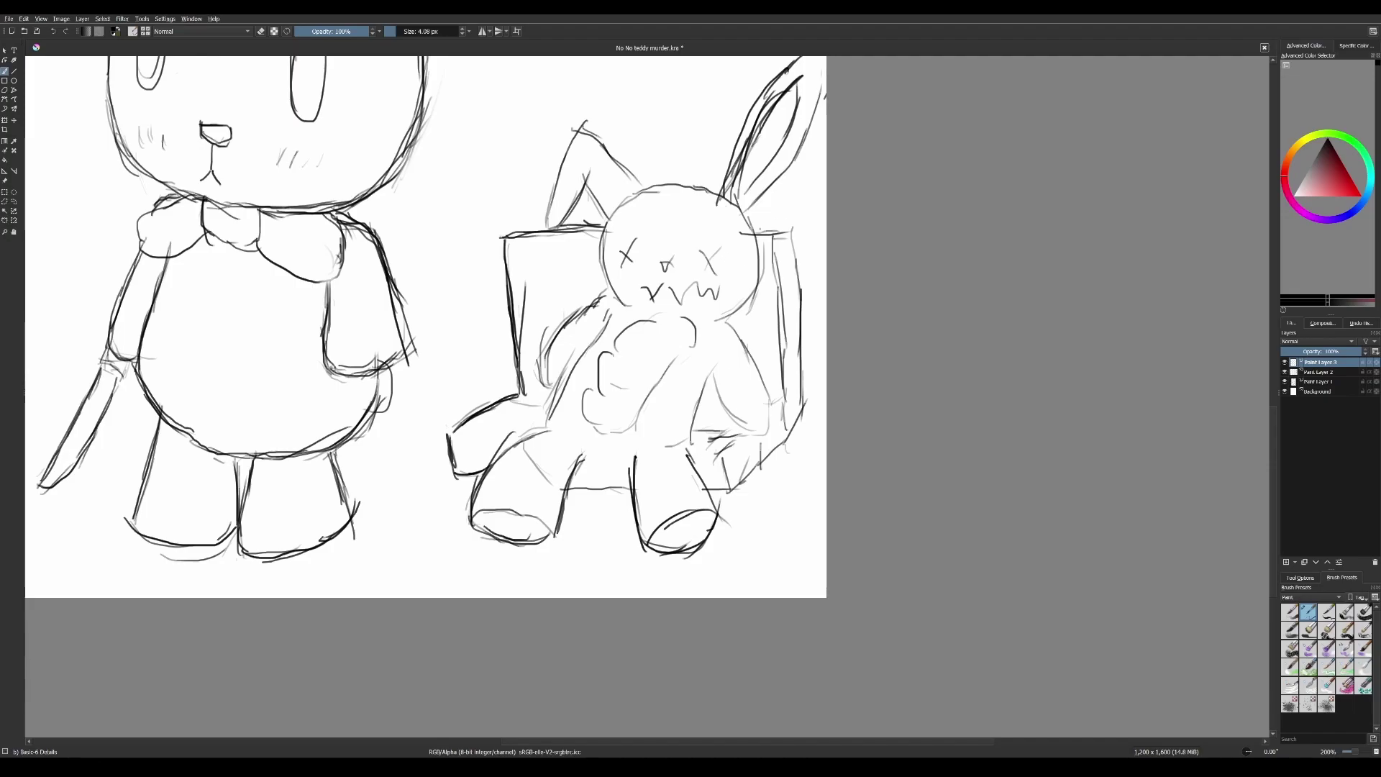
pyautogui.moveTo(752, 232)
pyautogui.mouseDown()
pyautogui.moveTo(786, 237)
pyautogui.moveTo(802, 423)
pyautogui.mouseUp()
pyautogui.moveTo(722, 452)
pyautogui.mouseDown()
pyautogui.moveTo(770, 439)
pyautogui.moveTo(799, 377)
pyautogui.moveTo(770, 424)
pyautogui.mouseUp()
pyautogui.moveTo(779, 411)
pyautogui.mouseDown()
pyautogui.moveTo(719, 452)
pyautogui.moveTo(726, 488)
pyautogui.moveTo(804, 426)
pyautogui.mouseUp()
pyautogui.moveTo(696, 430); pyautogui.dragTo(730, 433)
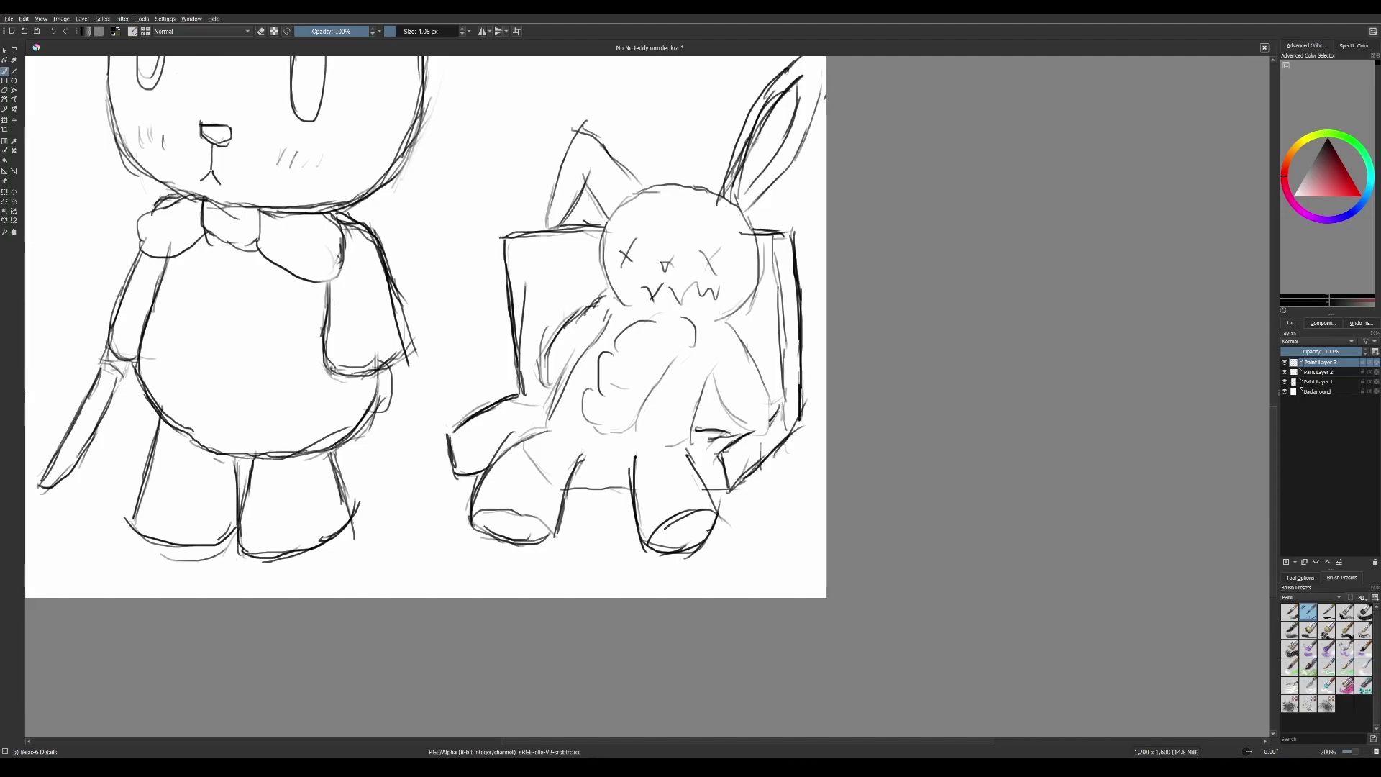
# Darken the bunny's arms, right side, leg and body line
pyautogui.moveTo(553, 413)
pyautogui.mouseDown()
pyautogui.moveTo(548, 430)
pyautogui.moveTo(608, 330)
pyautogui.moveTo(549, 383)
pyautogui.moveTo(563, 386)
pyautogui.moveTo(580, 326)
pyautogui.moveTo(567, 340)
pyautogui.mouseUp()
pyautogui.moveTo(611, 294); pyautogui.dragTo(584, 312)
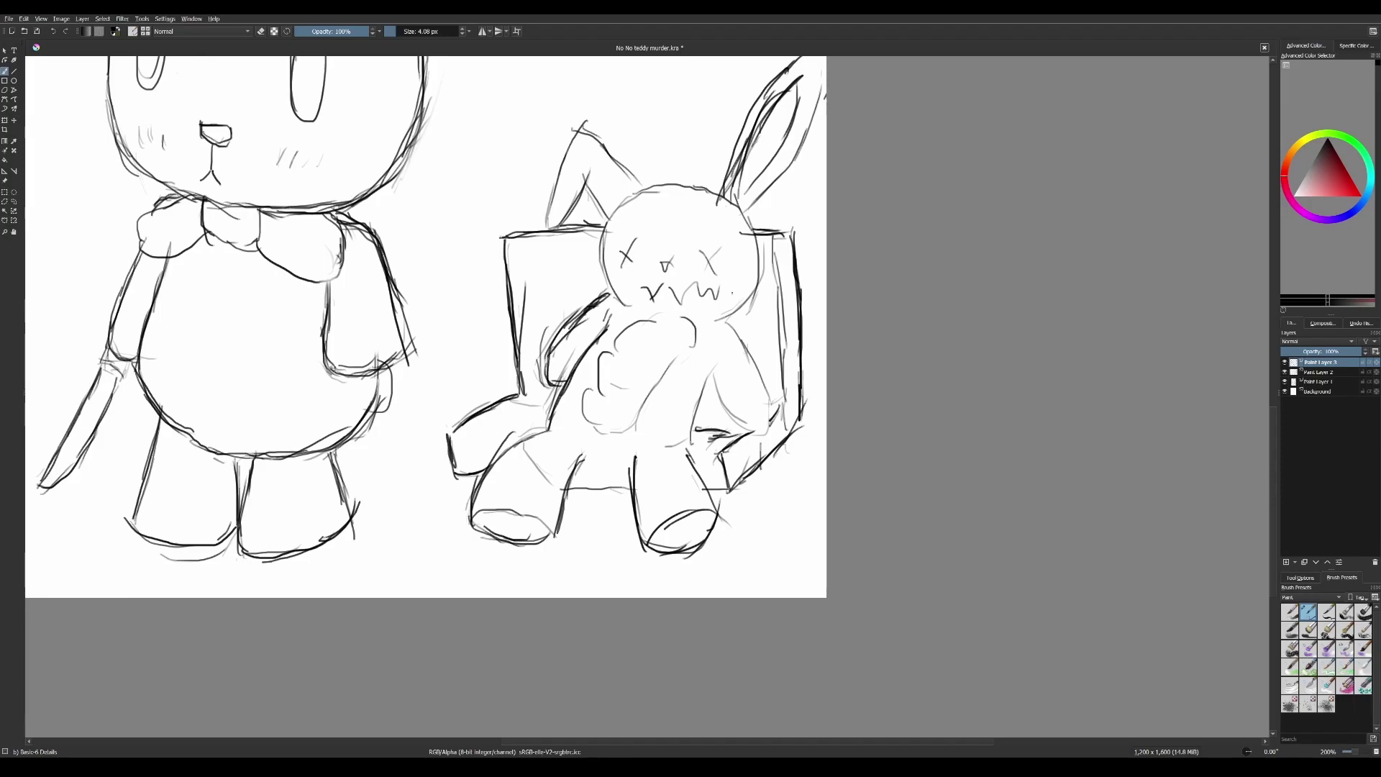
pyautogui.moveTo(726, 323)
pyautogui.mouseDown()
pyautogui.moveTo(758, 369)
pyautogui.moveTo(766, 421)
pyautogui.mouseUp()
pyautogui.moveTo(765, 392); pyautogui.dragTo(756, 433)
pyautogui.moveTo(713, 374)
pyautogui.mouseDown()
pyautogui.moveTo(736, 429)
pyautogui.moveTo(732, 417)
pyautogui.mouseUp()
pyautogui.moveTo(734, 434); pyautogui.dragTo(767, 419)
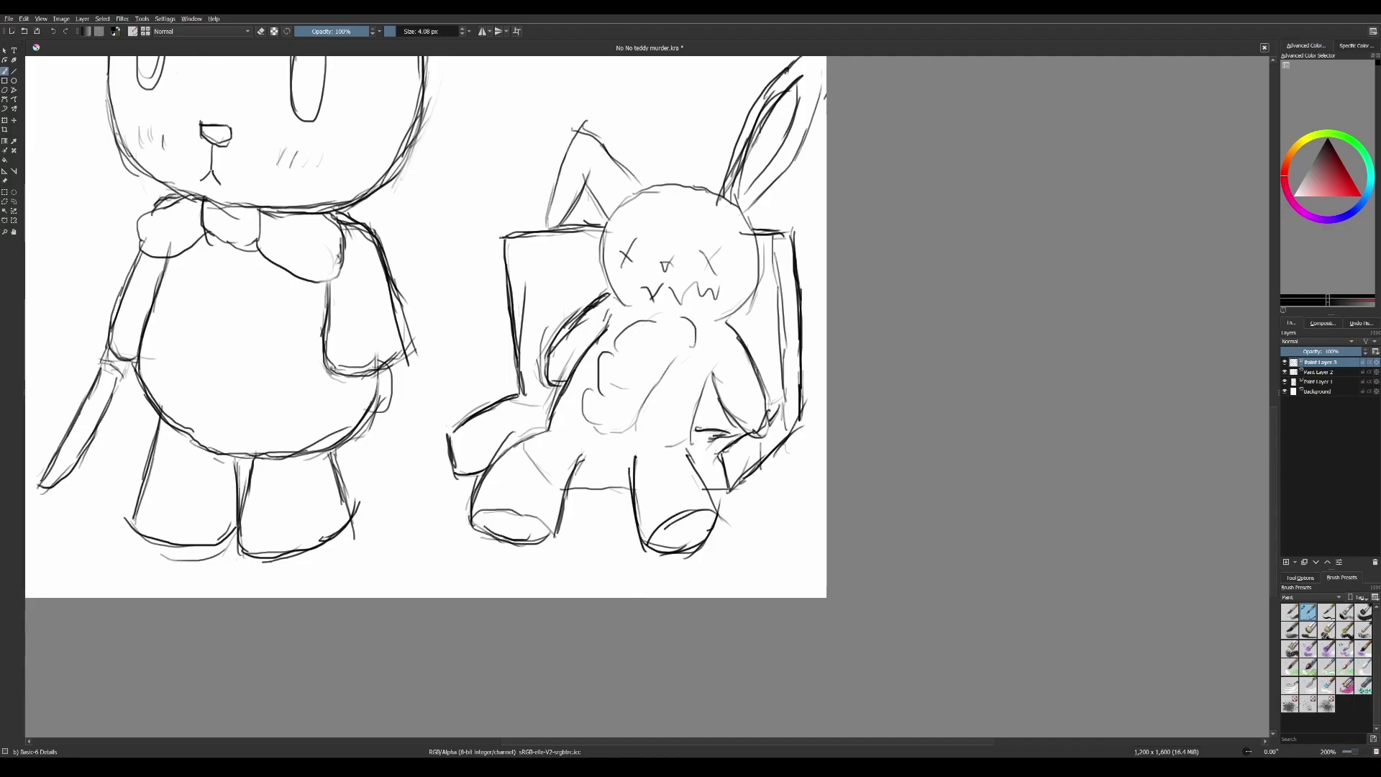
pyautogui.moveTo(688, 452)
pyautogui.mouseDown()
pyautogui.moveTo(700, 395)
pyautogui.moveTo(693, 423)
pyautogui.mouseUp()
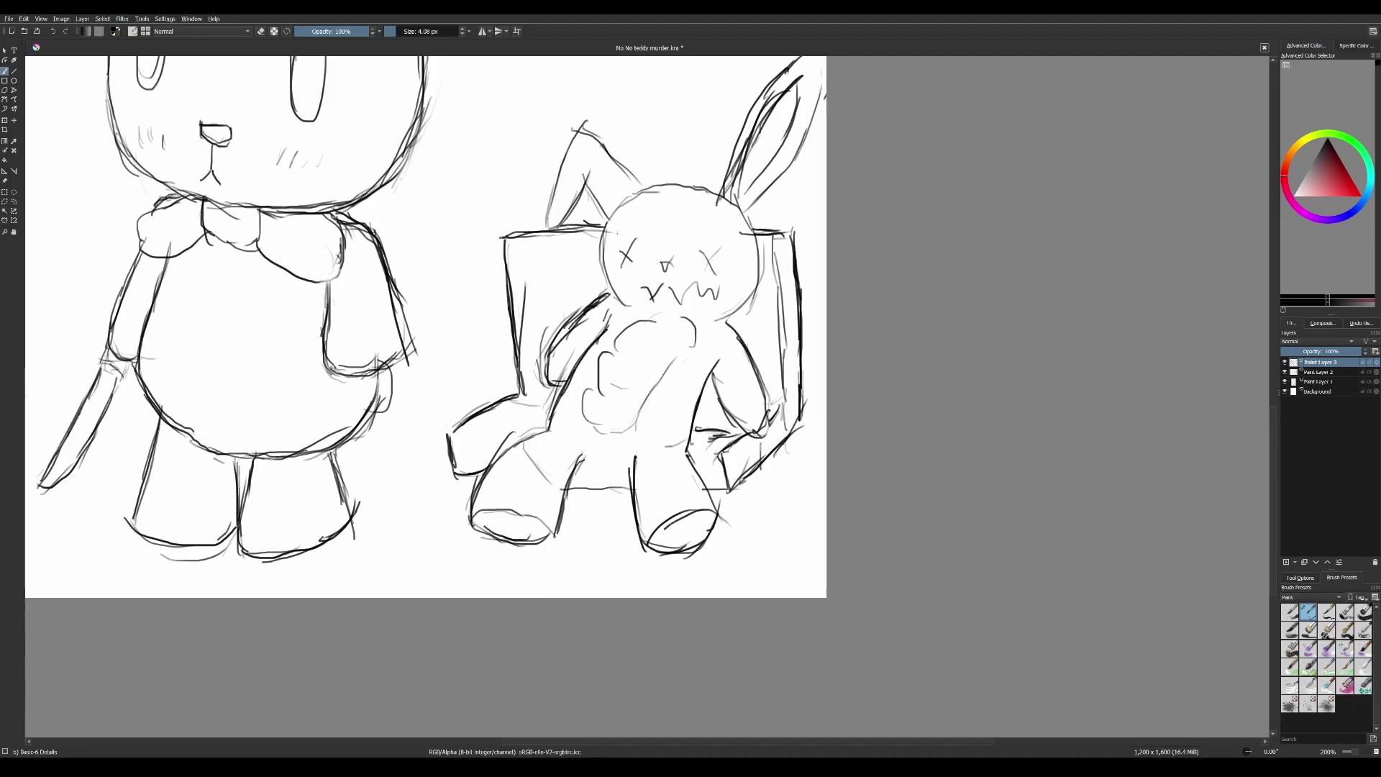
# Darken the outline of the bunny's head and its folded ear
pyautogui.moveTo(608, 220); pyautogui.dragTo(611, 297)
pyautogui.moveTo(601, 248); pyautogui.dragTo(632, 308)
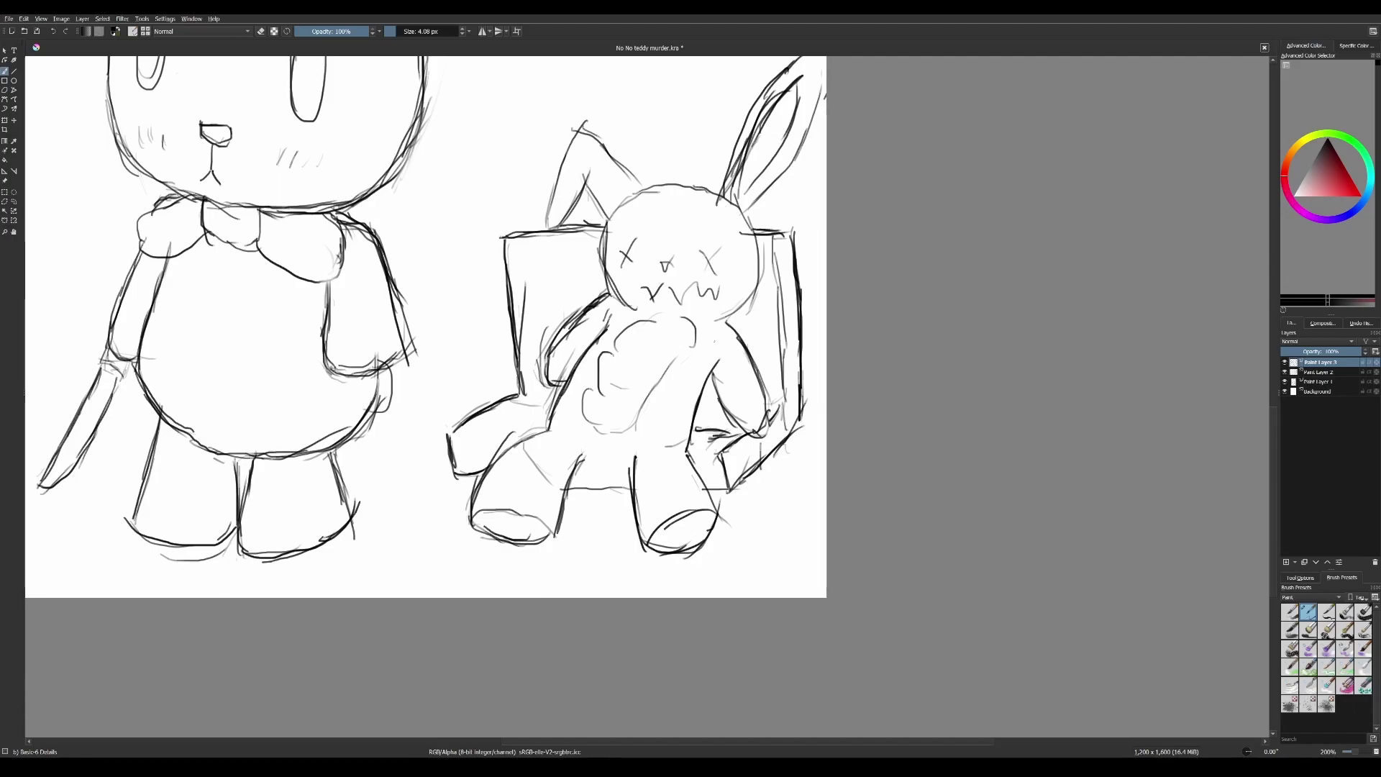
pyautogui.moveTo(713, 320); pyautogui.dragTo(754, 289)
pyautogui.moveTo(745, 215); pyautogui.dragTo(758, 270)
pyautogui.moveTo(761, 236); pyautogui.dragTo(751, 301)
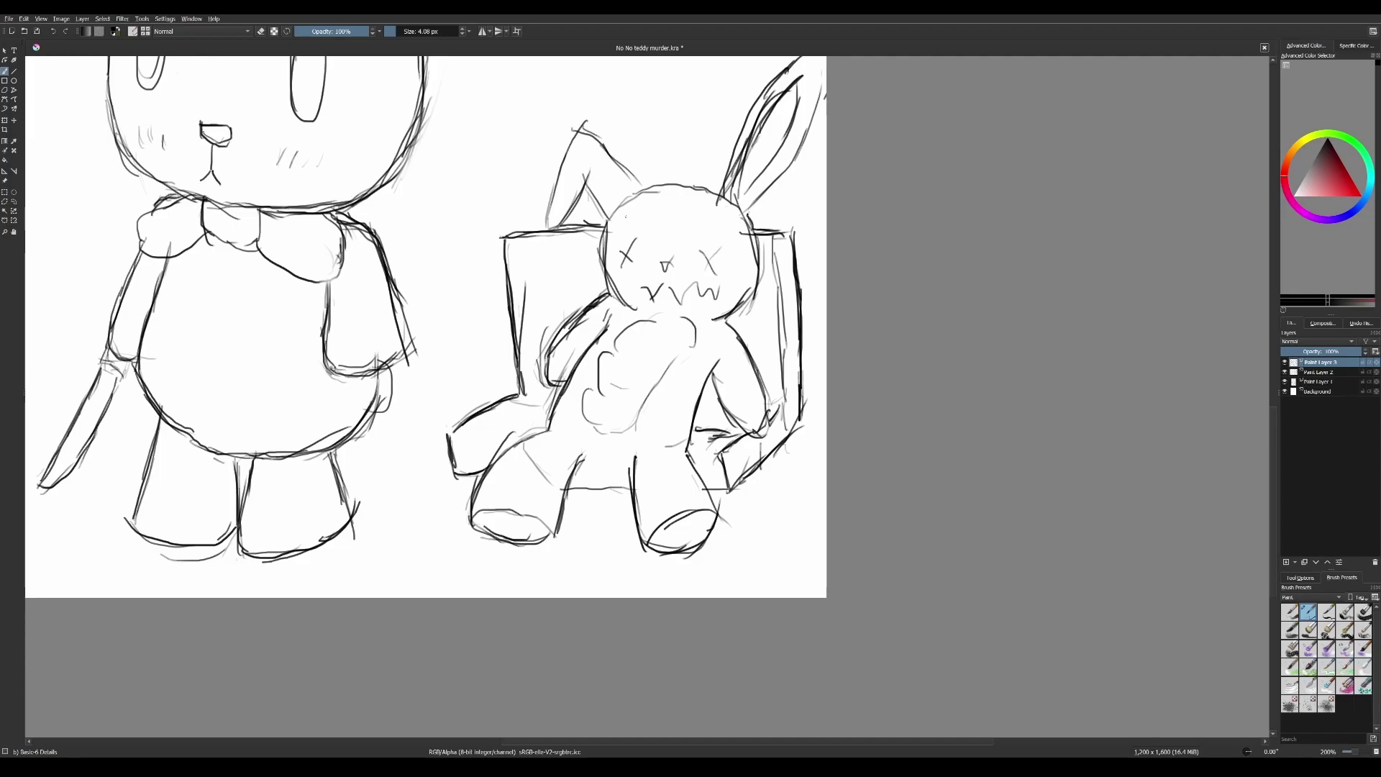
pyautogui.moveTo(618, 211); pyautogui.dragTo(605, 228)
pyautogui.moveTo(584, 176)
pyautogui.mouseDown()
pyautogui.moveTo(566, 223)
pyautogui.moveTo(549, 229)
pyautogui.mouseUp()
pyautogui.moveTo(566, 147); pyautogui.dragTo(547, 211)
pyautogui.moveTo(582, 117)
pyautogui.mouseDown()
pyautogui.moveTo(557, 172)
pyautogui.moveTo(568, 146)
pyautogui.moveTo(634, 177)
pyautogui.mouseUp()
pyautogui.moveTo(621, 164); pyautogui.dragTo(638, 184)
pyautogui.moveTo(697, 251); pyautogui.dragTo(676, 397)
# Erase the bunny's inner ear lines on Paint Layer 2 with Eraser Small
pyautogui.rightClick(625, 264)
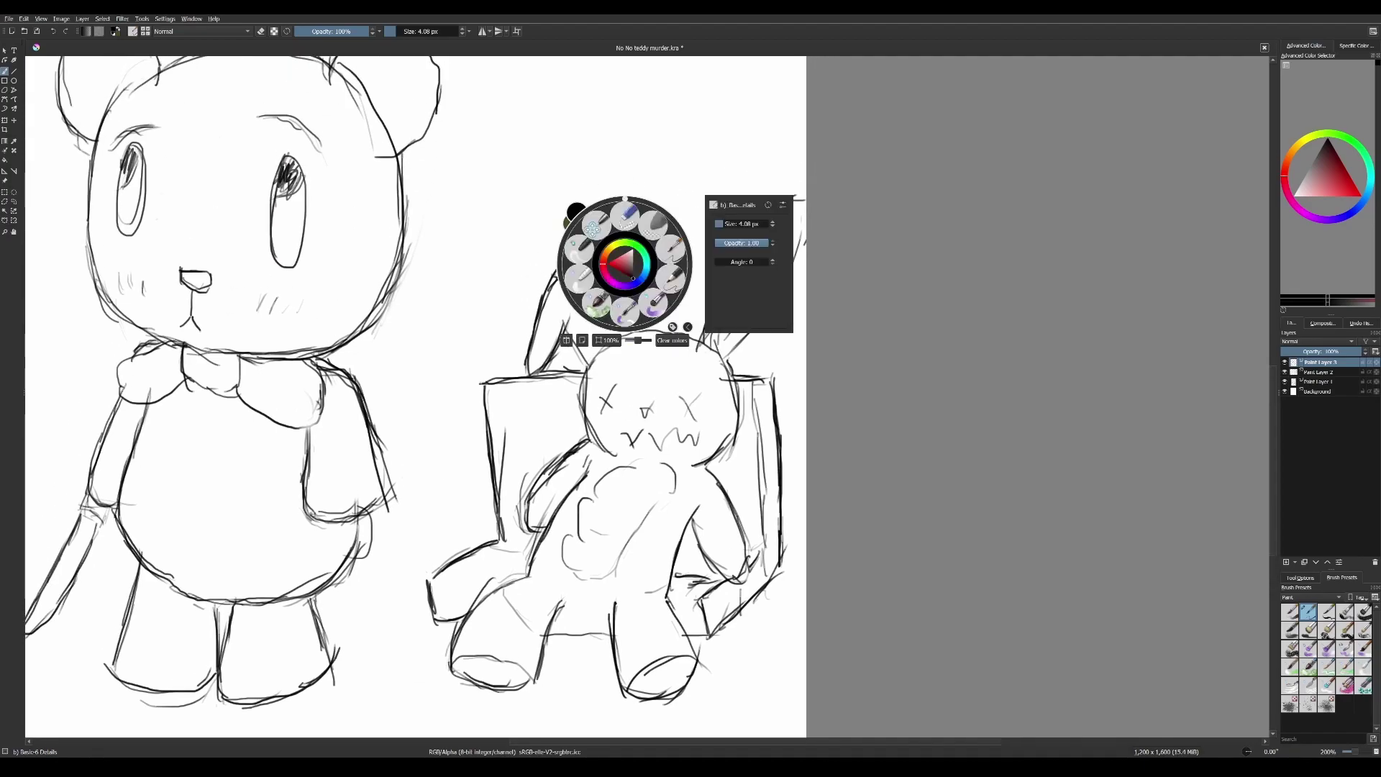
pyautogui.click(626, 215)
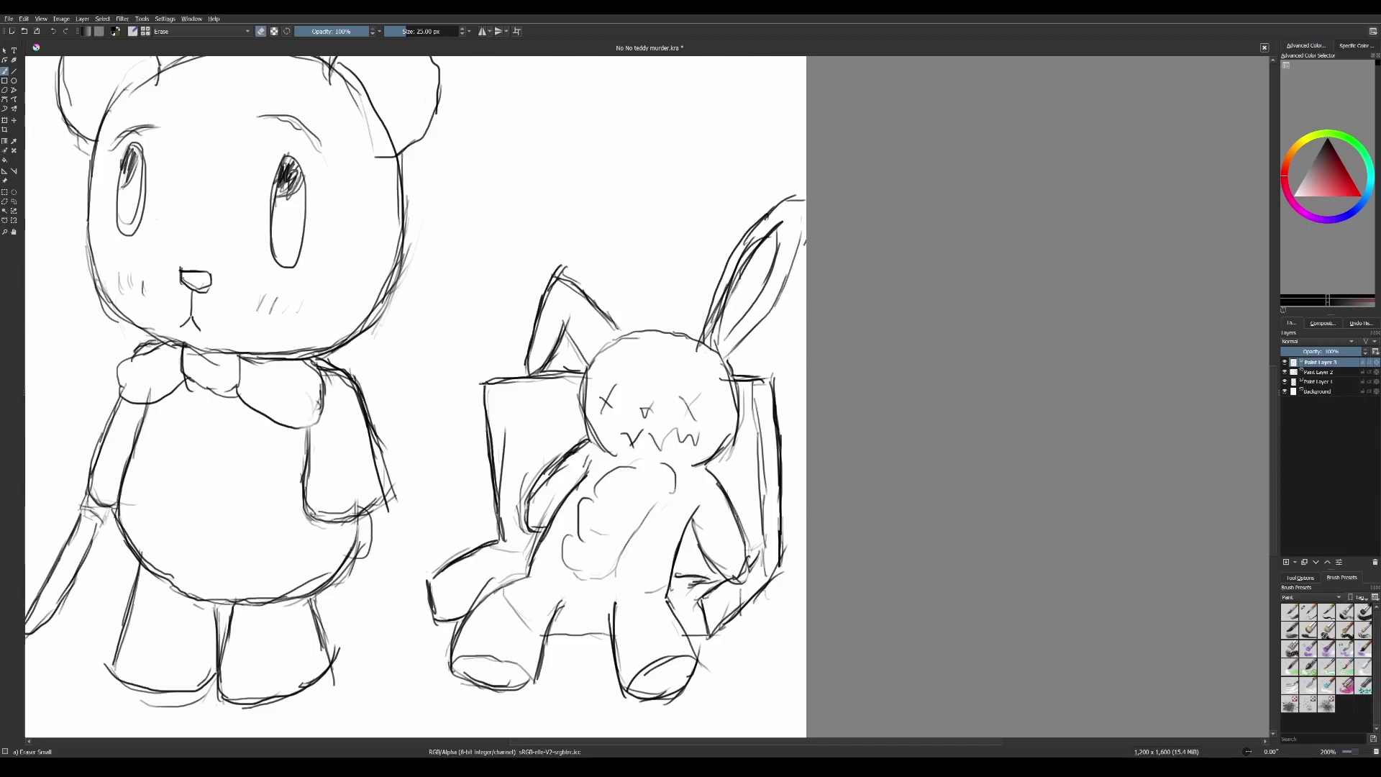
pyautogui.press('pagedown')
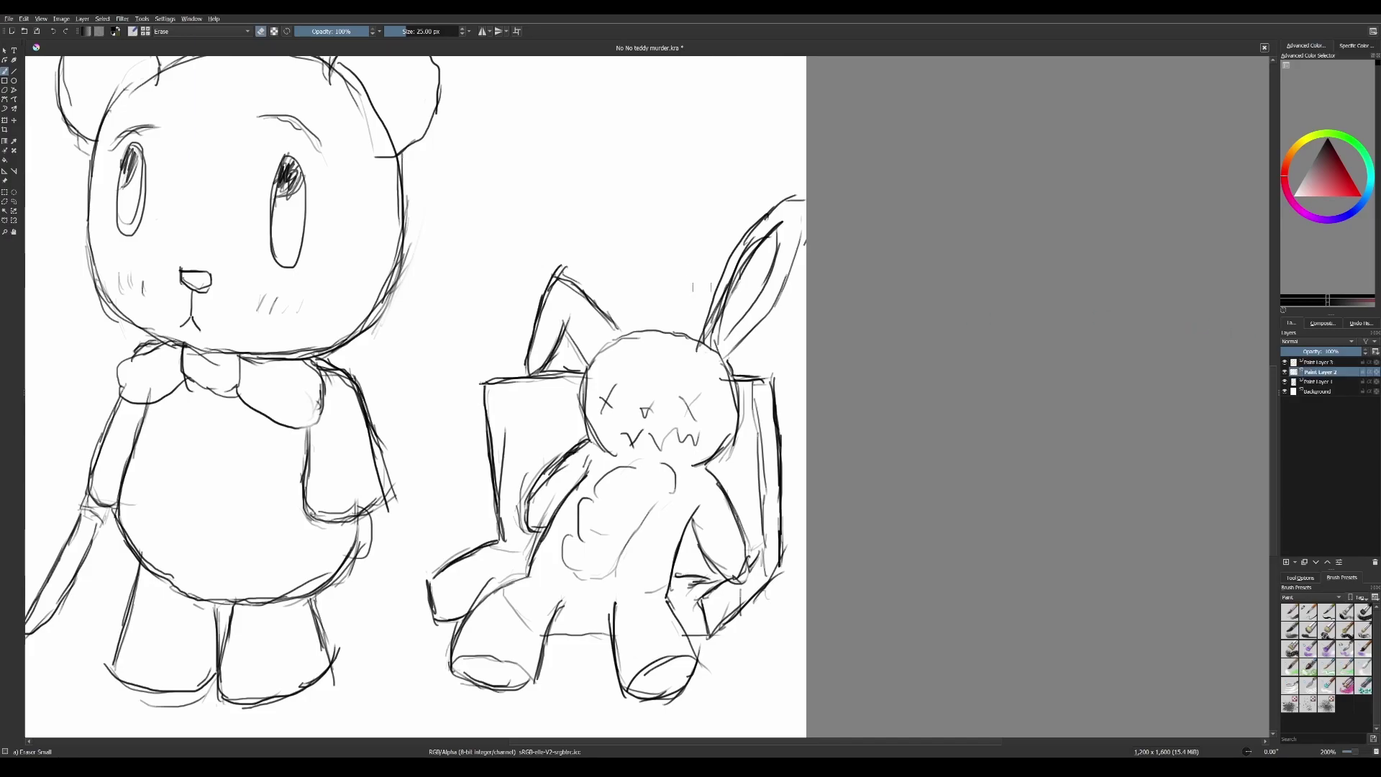
pyautogui.moveTo(723, 311)
pyautogui.mouseDown()
pyautogui.moveTo(715, 321)
pyautogui.moveTo(769, 231)
pyautogui.moveTo(743, 281)
pyautogui.mouseUp()
# With Basic-6 Details, redraw the ear outline joining the head and darken its inner line
pyautogui.rightClick(729, 451)
pyautogui.click(696, 415)
pyautogui.rightClick(693, 421)
pyautogui.click(734, 400)
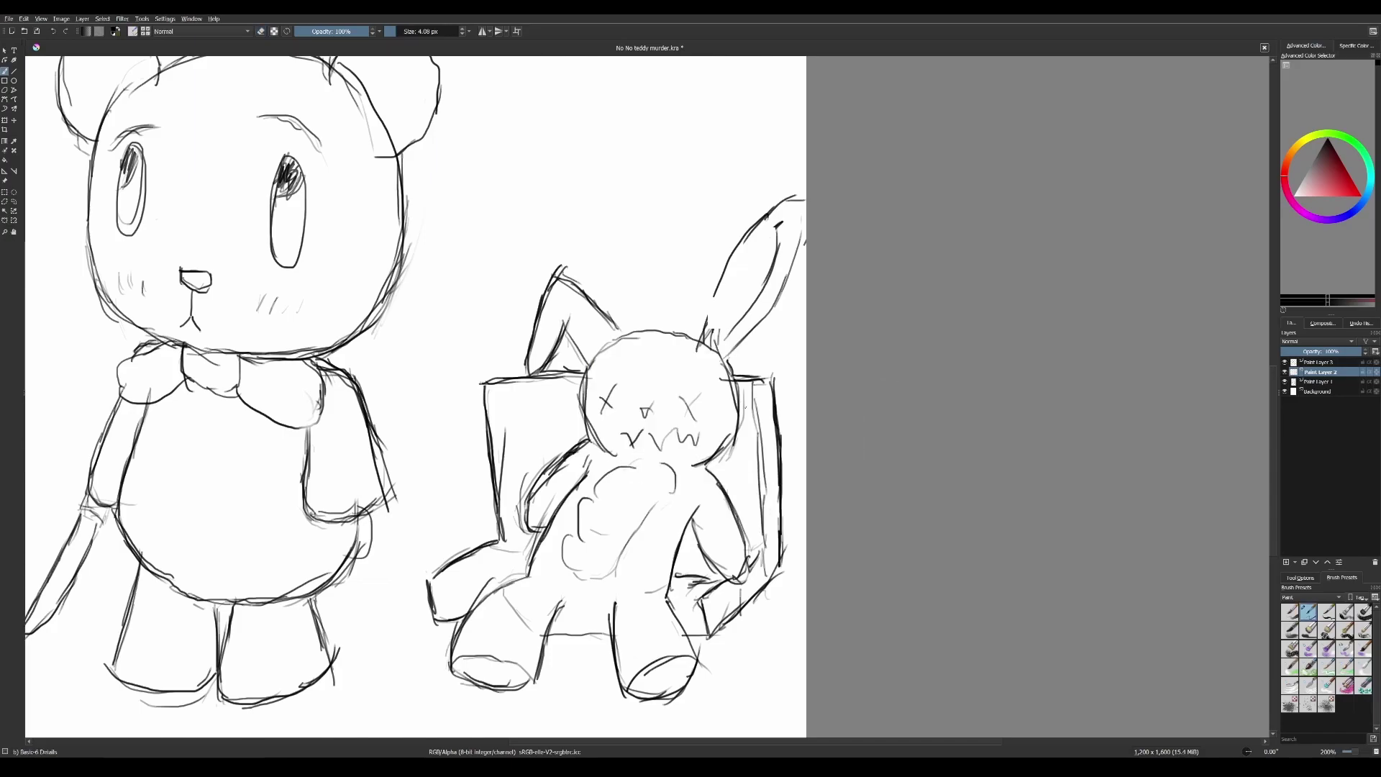
pyautogui.moveTo(705, 334)
pyautogui.mouseDown()
pyautogui.moveTo(740, 240)
pyautogui.moveTo(726, 300)
pyautogui.moveTo(757, 240)
pyautogui.mouseUp()
pyautogui.moveTo(732, 291)
pyautogui.mouseDown()
pyautogui.moveTo(768, 225)
pyautogui.moveTo(775, 291)
pyautogui.moveTo(732, 365)
pyautogui.moveTo(801, 366)
pyautogui.moveTo(784, 338)
pyautogui.mouseUp()
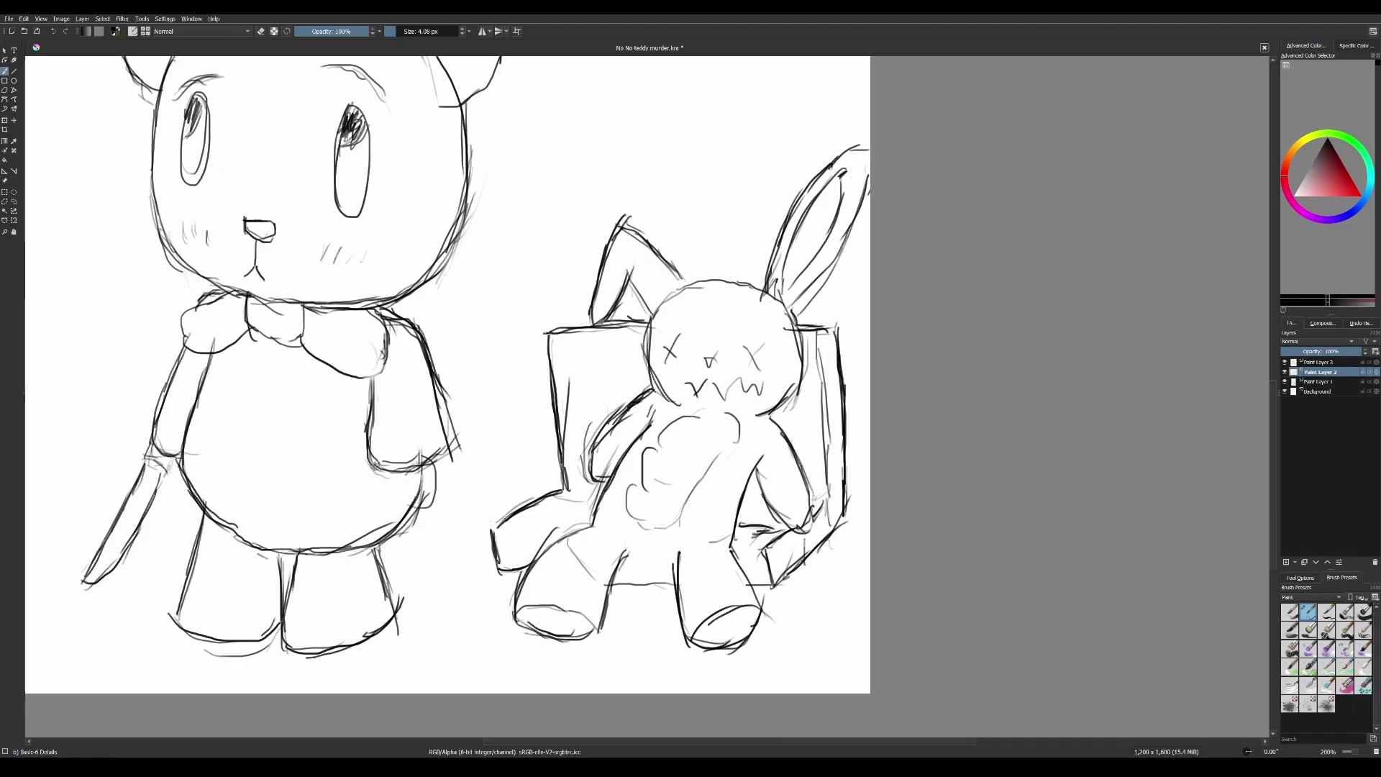
# Add Paint Layer 4 above Paint Layer 3 for shading
pyautogui.click(1321, 363)
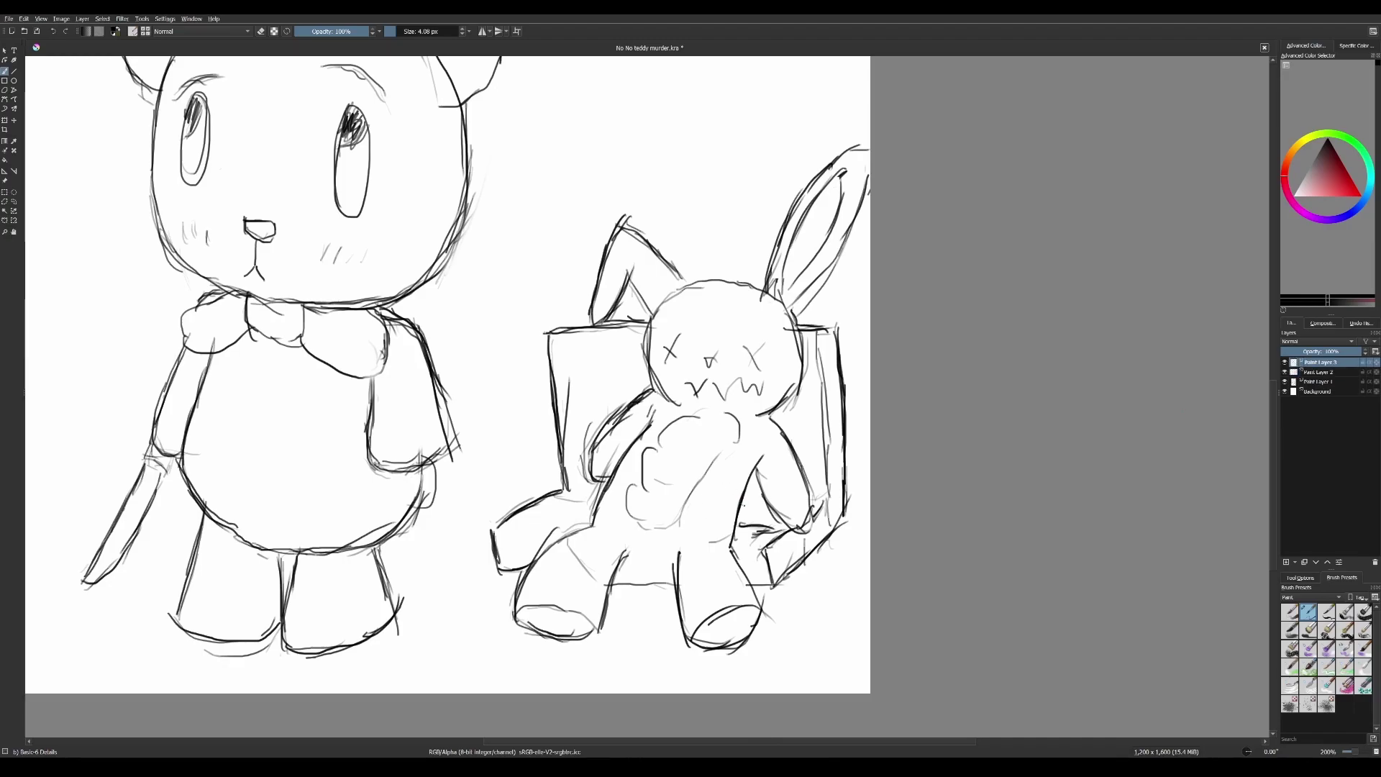
pyautogui.press('Insert')
pyautogui.moveTo(654, 524)
pyautogui.mouseDown()
pyautogui.moveTo(778, 446)
pyautogui.moveTo(784, 464)
pyautogui.mouseUp()
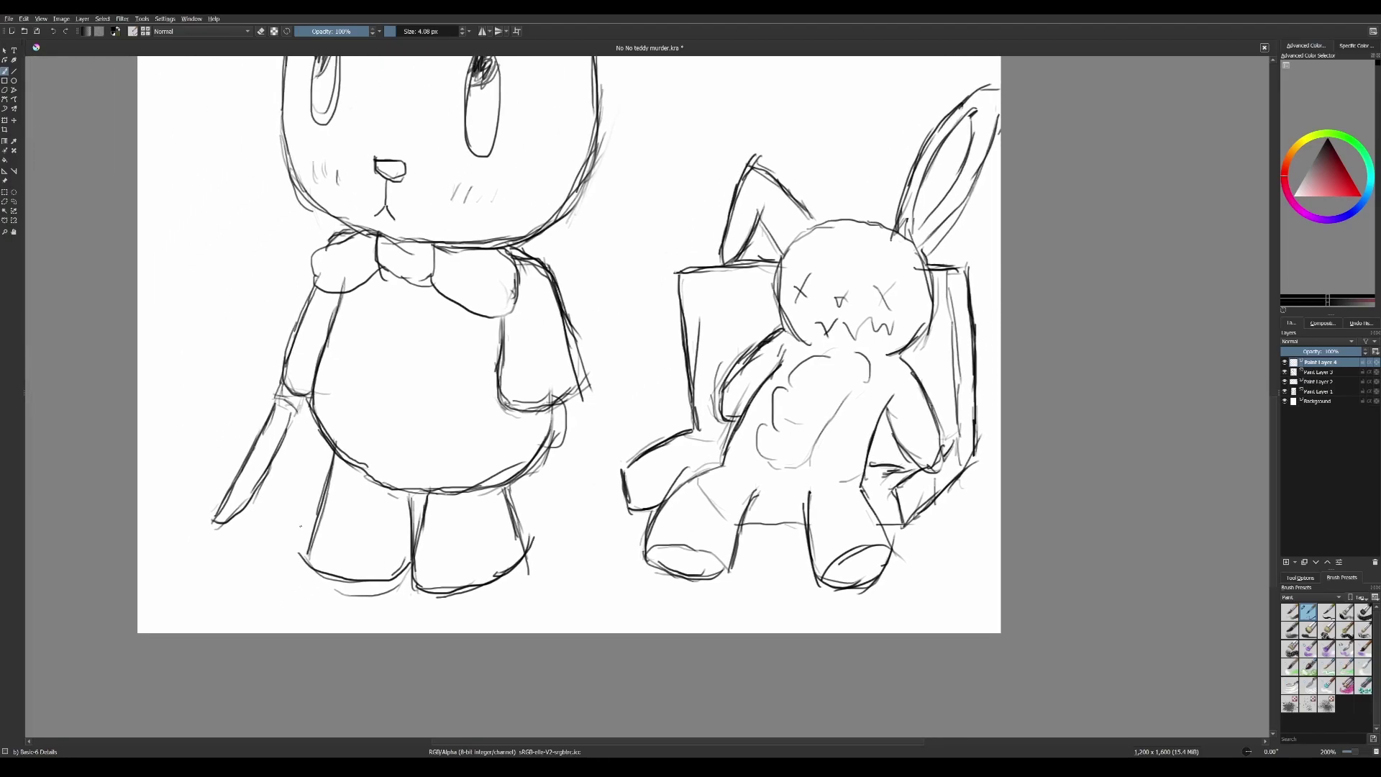
# Hatch a horizontal ground shadow under and to the right of the teddy's feet
pyautogui.moveTo(315, 545); pyautogui.dragTo(242, 555)
pyautogui.moveTo(313, 558)
pyautogui.mouseDown()
pyautogui.moveTo(218, 567)
pyautogui.moveTo(248, 577)
pyautogui.mouseUp()
pyautogui.moveTo(311, 579); pyautogui.dragTo(244, 583)
pyautogui.moveTo(339, 587); pyautogui.dragTo(241, 591)
pyautogui.moveTo(349, 603)
pyautogui.mouseDown()
pyautogui.moveTo(268, 597)
pyautogui.moveTo(295, 610)
pyautogui.mouseUp()
pyautogui.moveTo(302, 615)
pyautogui.mouseDown()
pyautogui.moveTo(427, 616)
pyautogui.moveTo(348, 607)
pyautogui.mouseUp()
pyautogui.moveTo(348, 603); pyautogui.dragTo(447, 591)
pyautogui.moveTo(431, 585)
pyautogui.mouseDown()
pyautogui.moveTo(384, 585)
pyautogui.moveTo(483, 605)
pyautogui.mouseUp()
pyautogui.moveTo(484, 606)
pyautogui.mouseDown()
pyautogui.moveTo(423, 608)
pyautogui.moveTo(440, 603)
pyautogui.mouseUp()
pyautogui.moveTo(555, 587)
pyautogui.mouseDown()
pyautogui.moveTo(460, 594)
pyautogui.moveTo(479, 588)
pyautogui.mouseUp()
pyautogui.moveTo(580, 572)
pyautogui.mouseDown()
pyautogui.moveTo(501, 579)
pyautogui.moveTo(535, 570)
pyautogui.mouseUp()
pyautogui.moveTo(594, 543)
pyautogui.mouseDown()
pyautogui.moveTo(523, 559)
pyautogui.moveTo(518, 541)
pyautogui.mouseUp()
pyautogui.moveTo(578, 518)
pyautogui.mouseDown()
pyautogui.moveTo(526, 529)
pyautogui.moveTo(541, 515)
pyautogui.mouseUp()
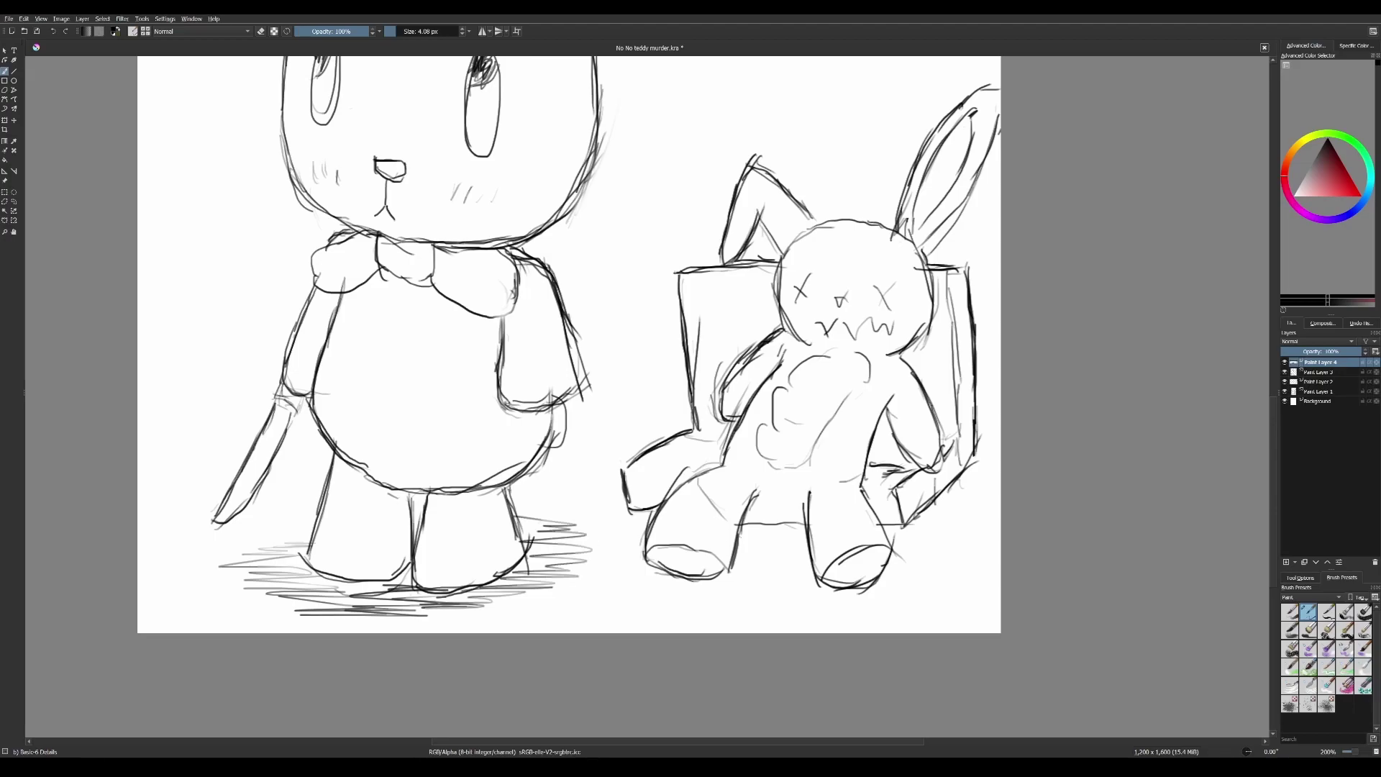
# Hatch shadow beneath the seated bunny and between its legs
pyautogui.moveTo(763, 526)
pyautogui.mouseDown()
pyautogui.moveTo(732, 530)
pyautogui.moveTo(728, 559)
pyautogui.mouseUp()
pyautogui.moveTo(745, 557)
pyautogui.mouseDown()
pyautogui.moveTo(673, 574)
pyautogui.moveTo(740, 583)
pyautogui.mouseUp()
pyautogui.moveTo(809, 544); pyautogui.dragTo(778, 571)
pyautogui.moveTo(805, 571)
pyautogui.mouseDown()
pyautogui.moveTo(791, 578)
pyautogui.moveTo(799, 593)
pyautogui.mouseUp()
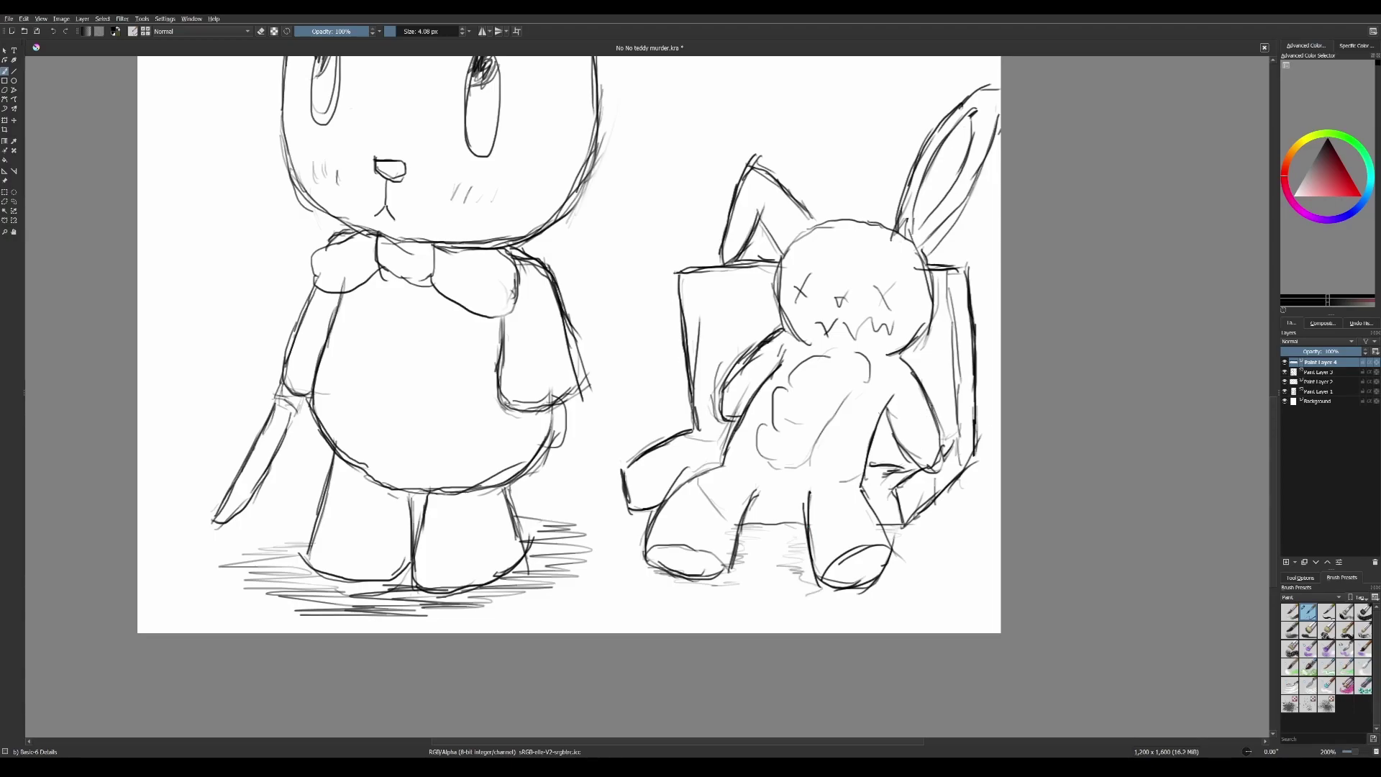
# Shade beside the bunny's right leg and between its arm and the chair
pyautogui.moveTo(896, 429)
pyautogui.mouseDown()
pyautogui.moveTo(867, 444)
pyautogui.moveTo(871, 472)
pyautogui.moveTo(858, 476)
pyautogui.mouseUp()
pyautogui.moveTo(886, 471); pyautogui.dragTo(866, 485)
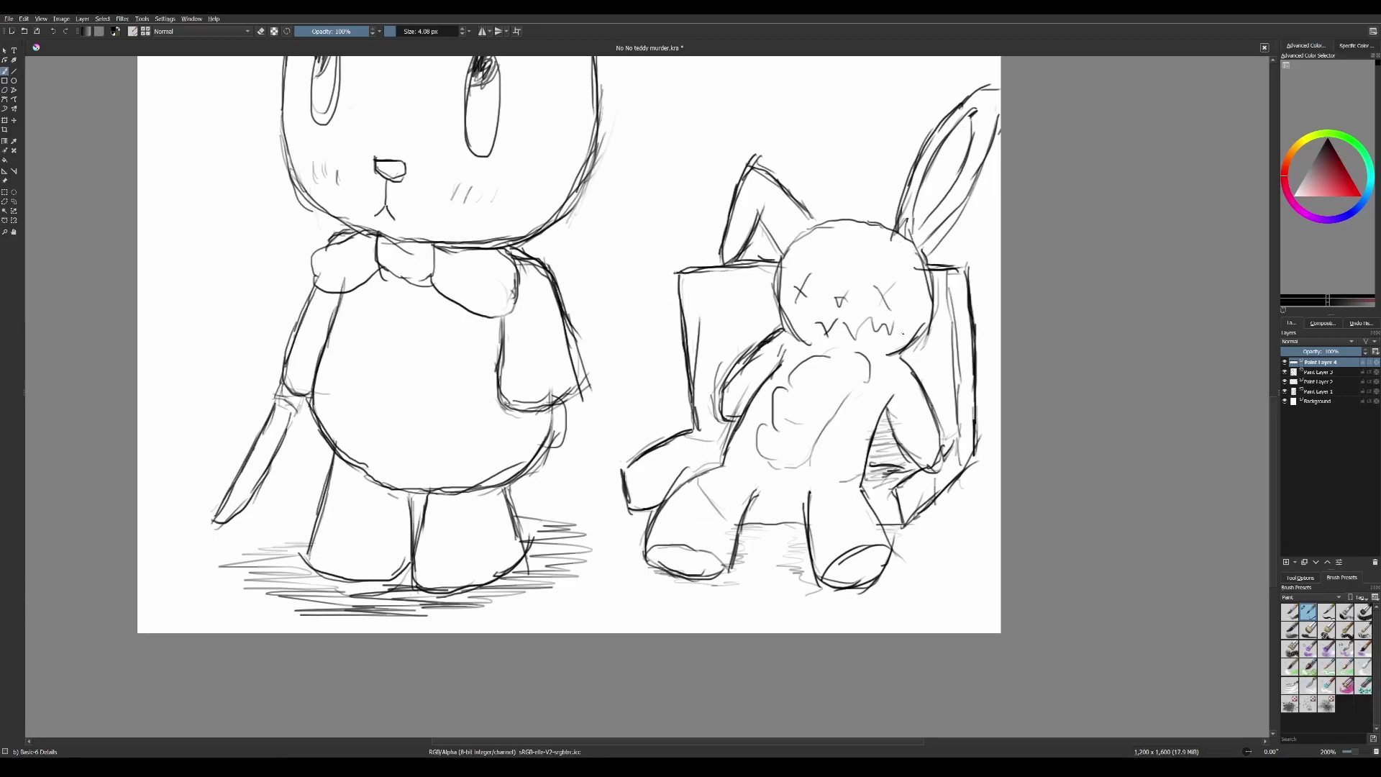
pyautogui.moveTo(922, 338)
pyautogui.mouseDown()
pyautogui.moveTo(896, 375)
pyautogui.moveTo(938, 442)
pyautogui.mouseUp()
# Shade the teddy's lower belly, under its right sleeve, and the bow's knot and right lobe
pyautogui.moveTo(616, 364); pyautogui.dragTo(673, 558)
pyautogui.moveTo(589, 508); pyautogui.dragTo(614, 430)
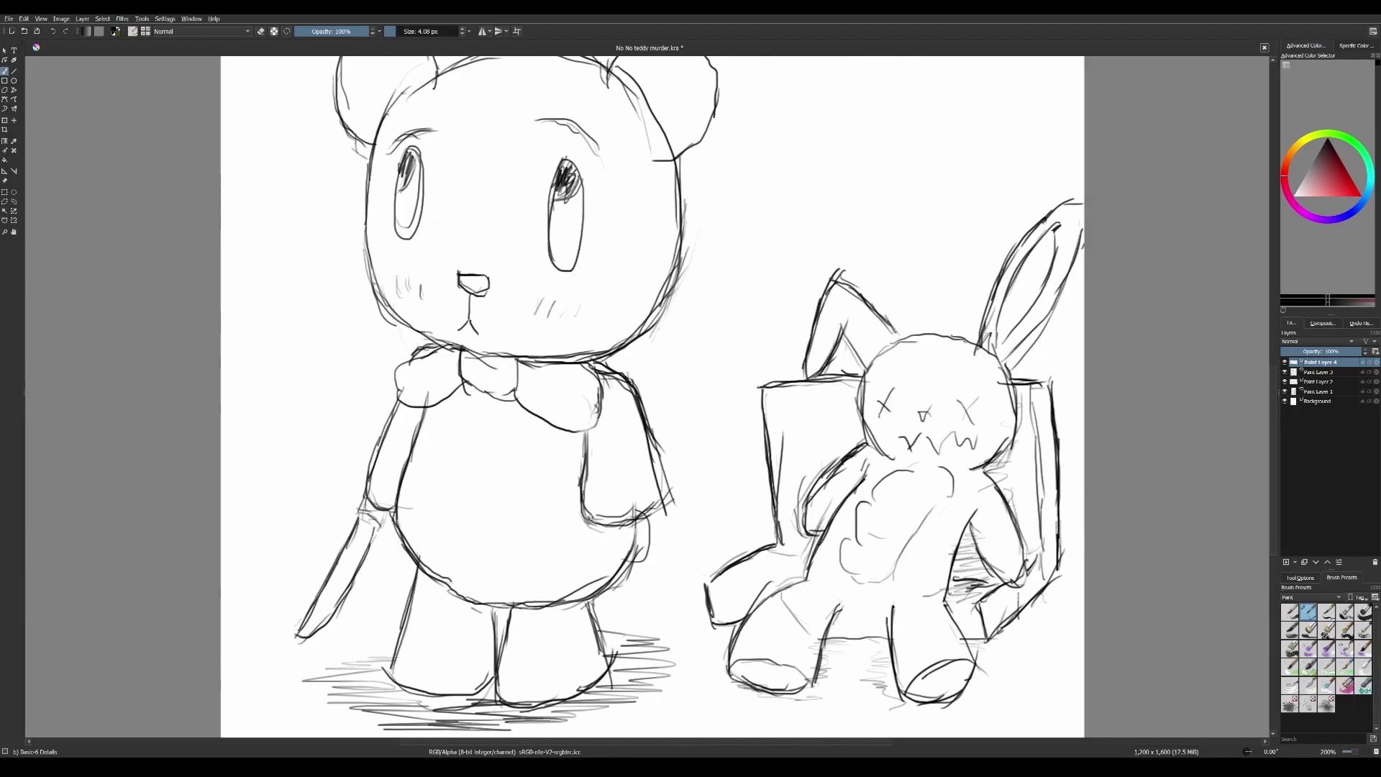
pyautogui.moveTo(436, 560); pyautogui.dragTo(531, 584)
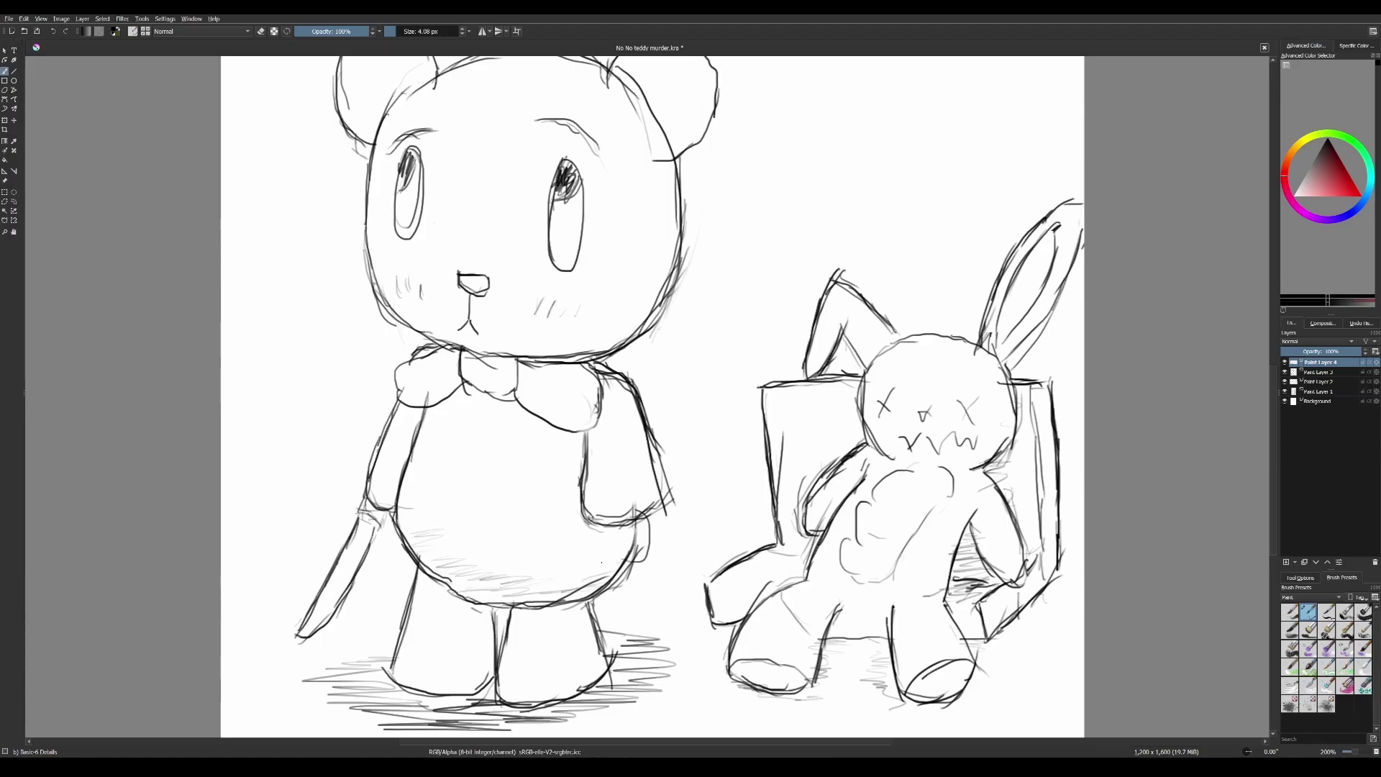
pyautogui.moveTo(623, 533); pyautogui.dragTo(526, 569)
pyautogui.moveTo(430, 550)
pyautogui.mouseDown()
pyautogui.moveTo(605, 564)
pyautogui.moveTo(609, 548)
pyautogui.mouseUp()
pyautogui.moveTo(617, 511); pyautogui.dragTo(659, 499)
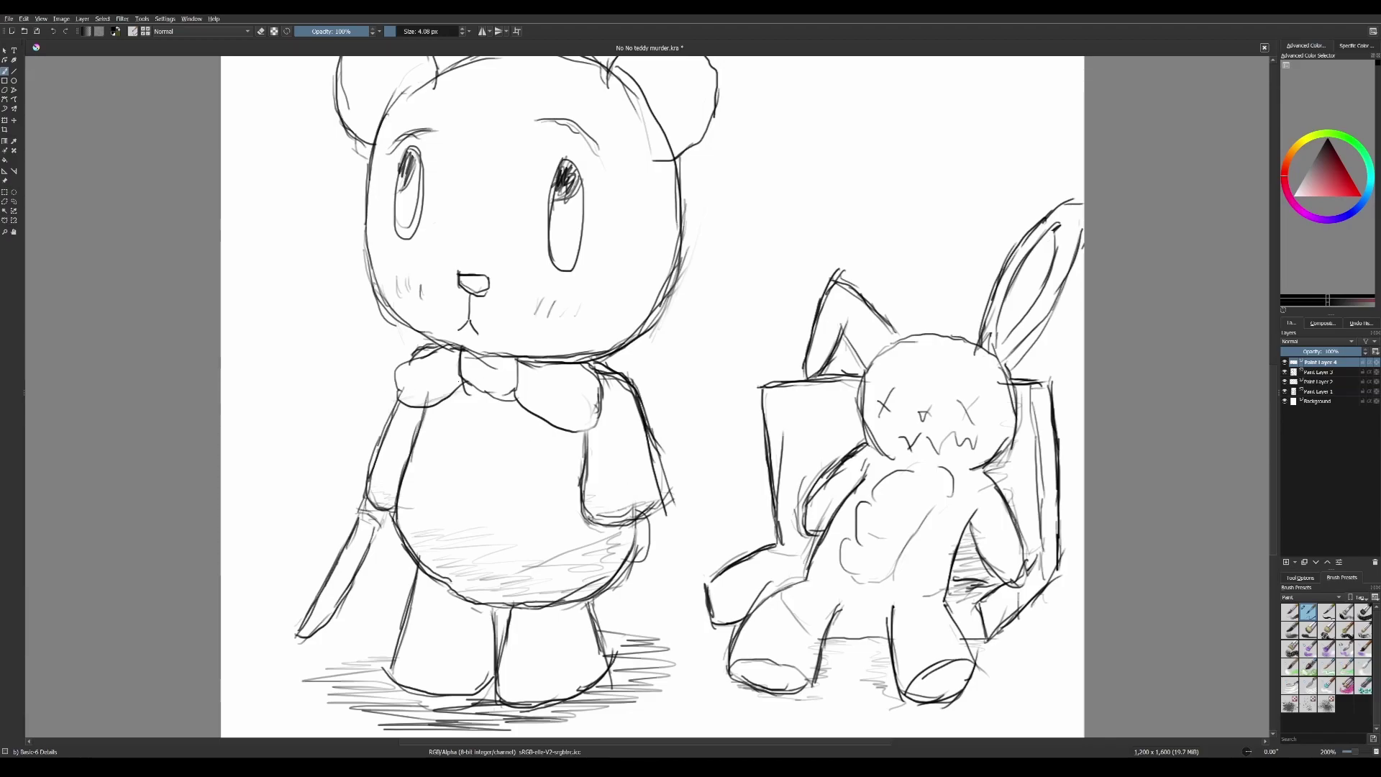
pyautogui.moveTo(469, 380); pyautogui.dragTo(479, 383)
pyautogui.moveTo(575, 425); pyautogui.dragTo(595, 422)
# Hatch faint shading under the bear's chin around the top of the bow
pyautogui.scroll(3, 526, 349)
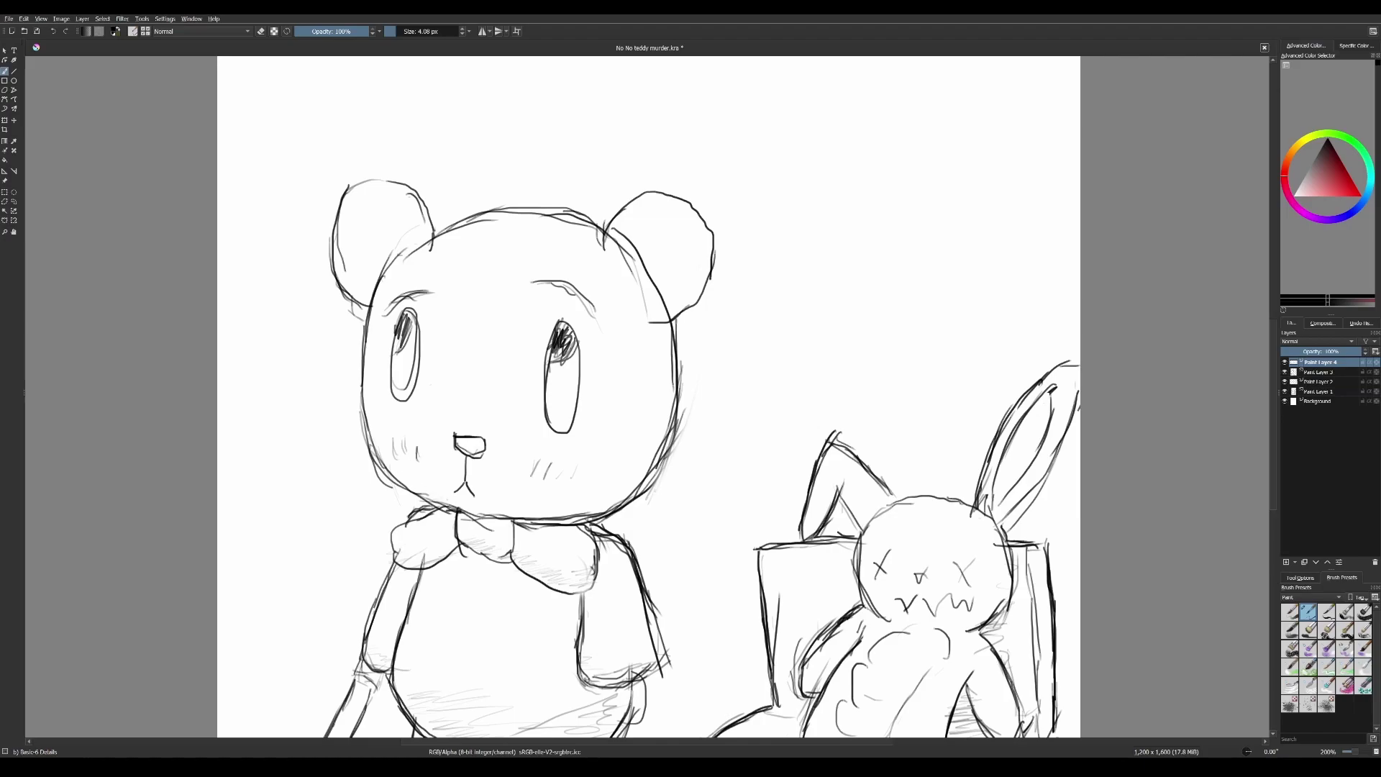
pyautogui.moveTo(480, 509)
pyautogui.mouseDown()
pyautogui.moveTo(607, 502)
pyautogui.moveTo(647, 471)
pyautogui.mouseUp()
pyautogui.moveTo(564, 518)
pyautogui.mouseDown()
pyautogui.moveTo(528, 530)
pyautogui.moveTo(417, 517)
pyautogui.moveTo(481, 520)
pyautogui.mouseUp()
pyautogui.moveTo(593, 520)
pyautogui.mouseDown()
pyautogui.moveTo(570, 524)
pyautogui.moveTo(596, 525)
pyautogui.mouseUp()
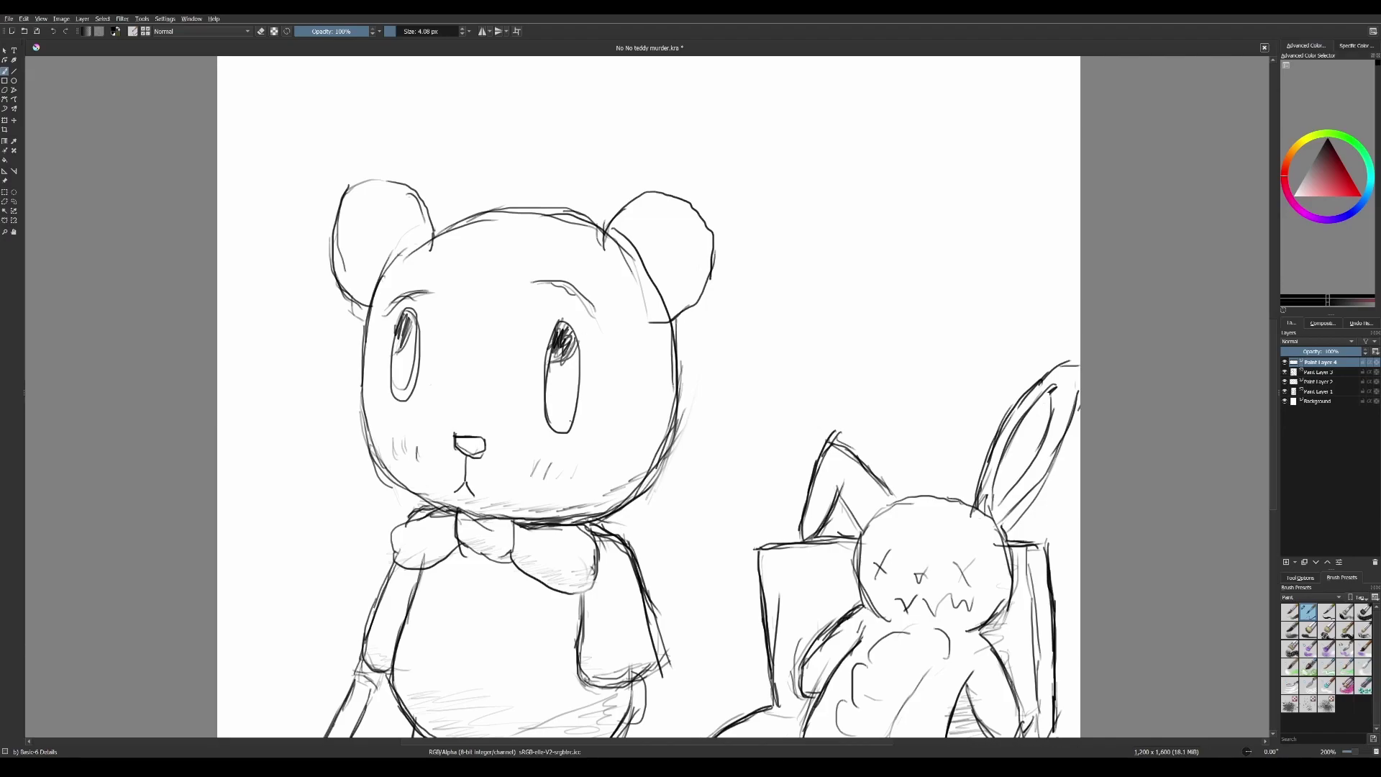
pyautogui.moveTo(526, 424); pyautogui.dragTo(551, 485)
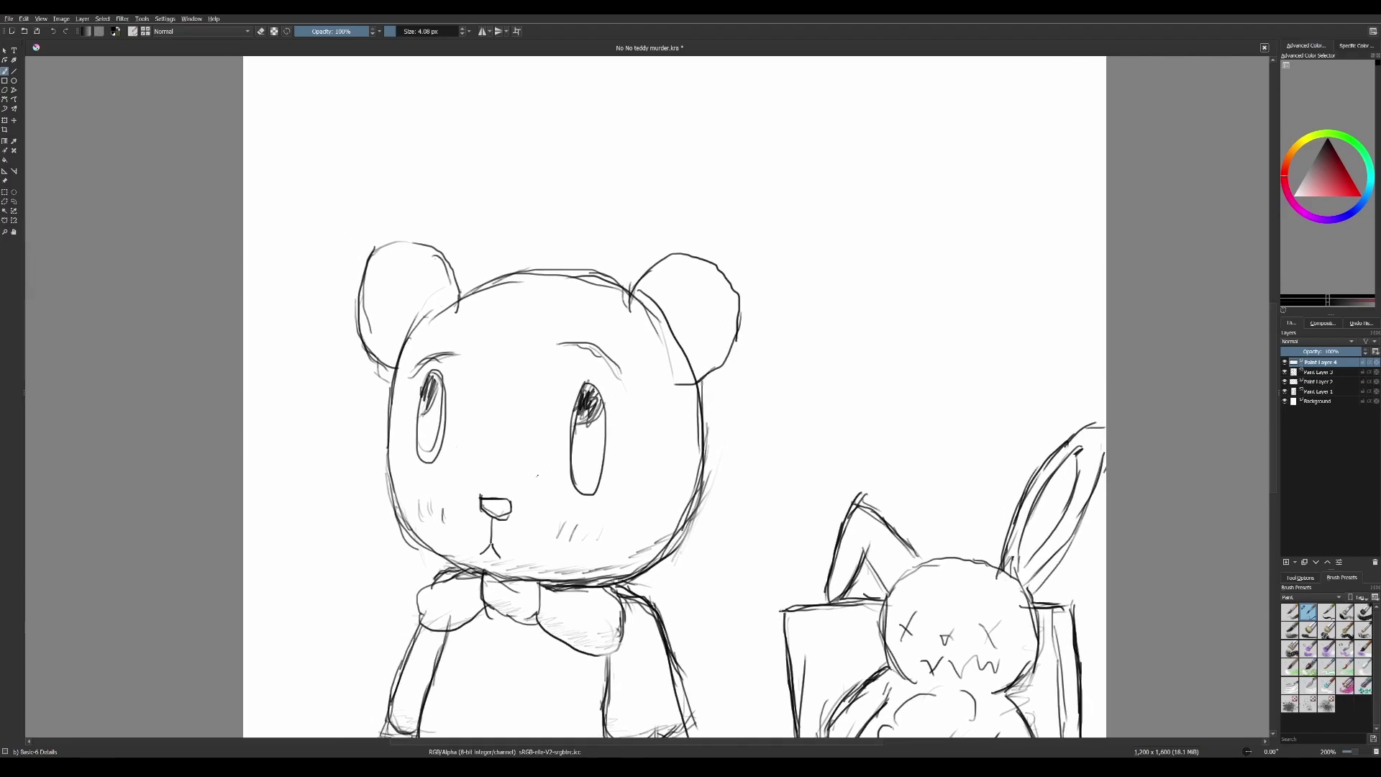
pyautogui.press('1')
pyautogui.moveTo(690, 461); pyautogui.dragTo(658, 454)
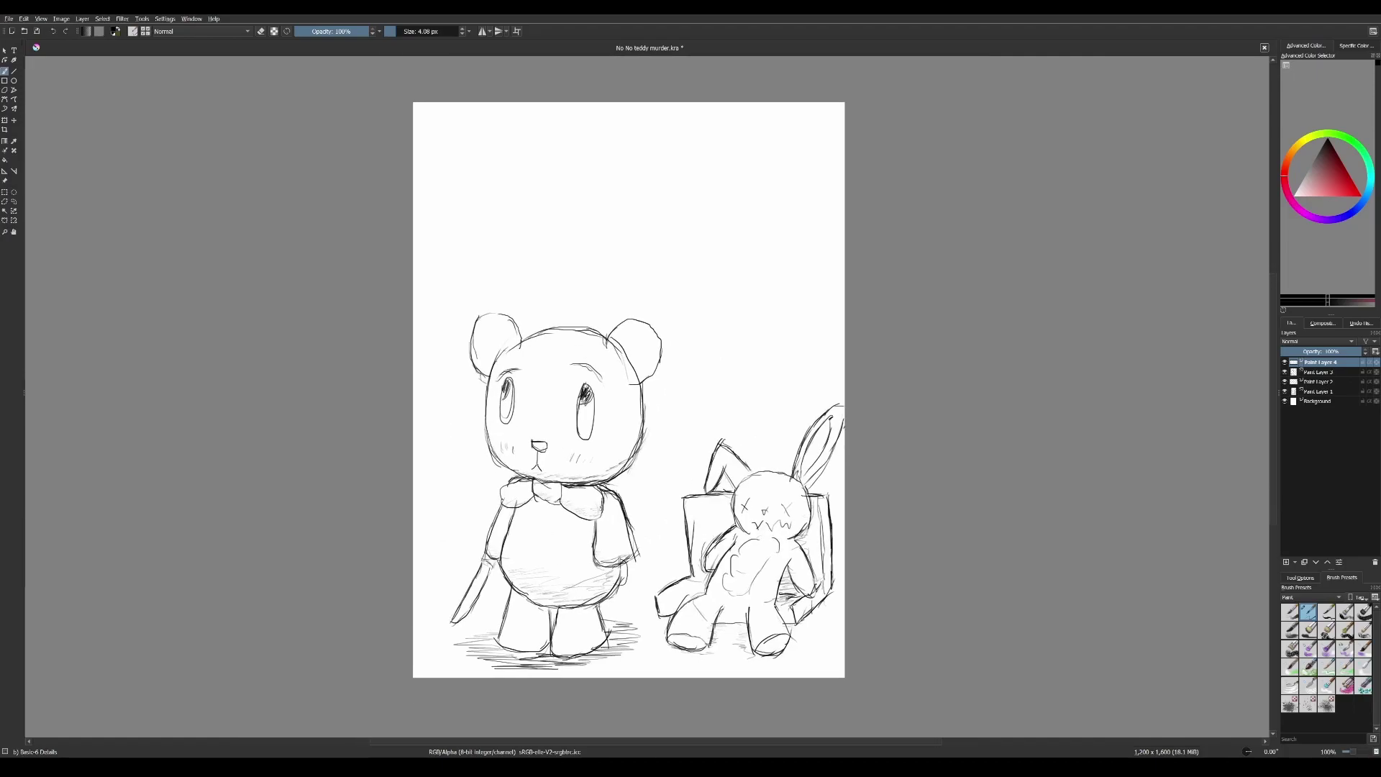
pyautogui.moveTo(590, 634); pyautogui.dragTo(571, 508)
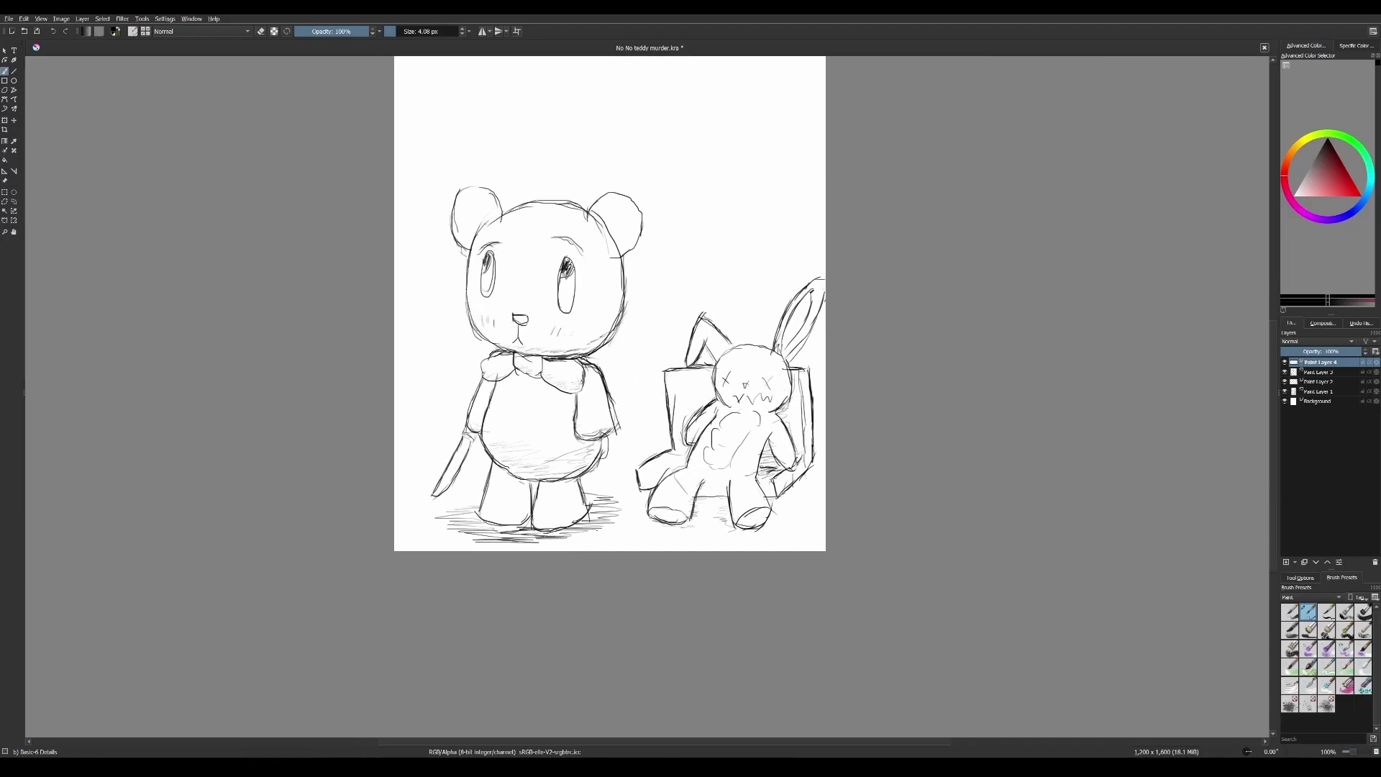
pyautogui.press('+')
pyautogui.press('-')
pyautogui.moveTo(591, 242)
pyautogui.mouseDown()
pyautogui.moveTo(561, 424)
pyautogui.moveTo(618, 511)
pyautogui.mouseUp()
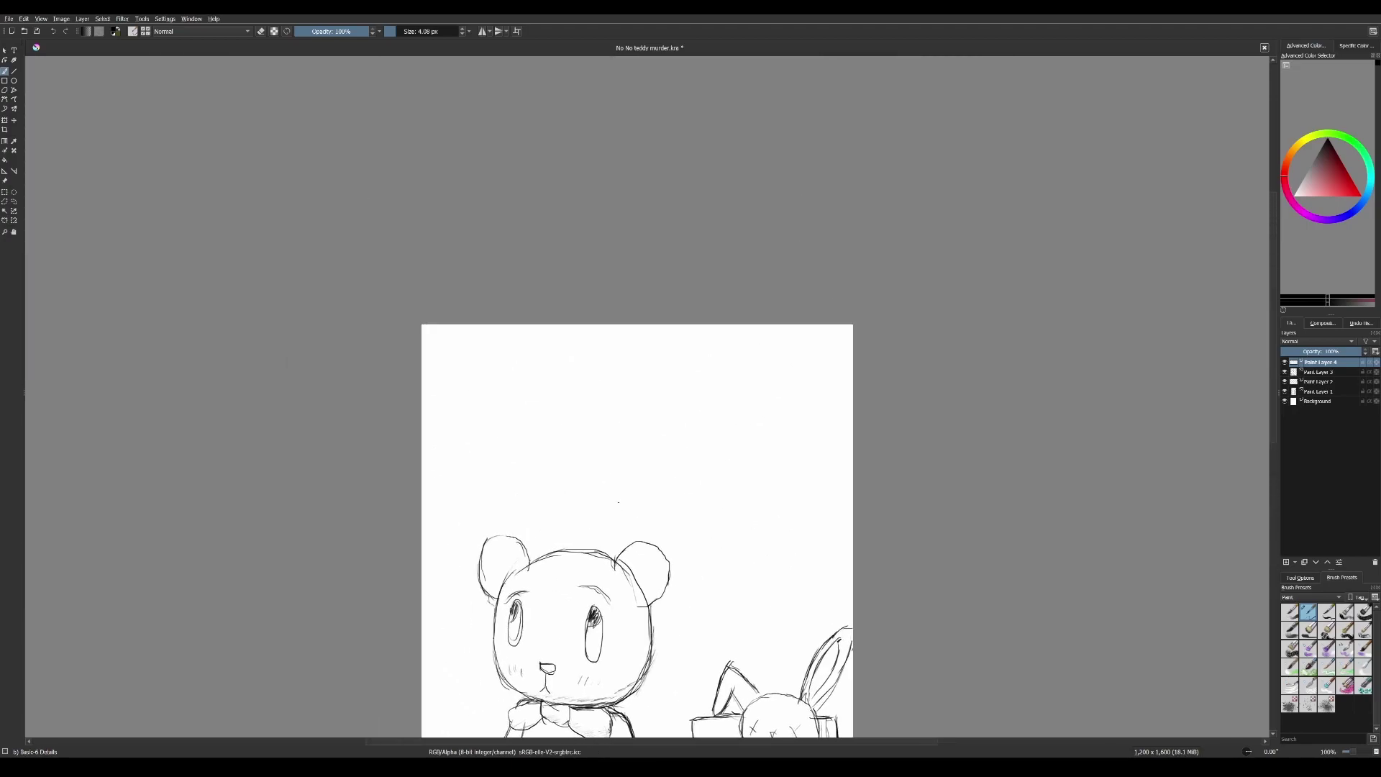
pyautogui.press('+')
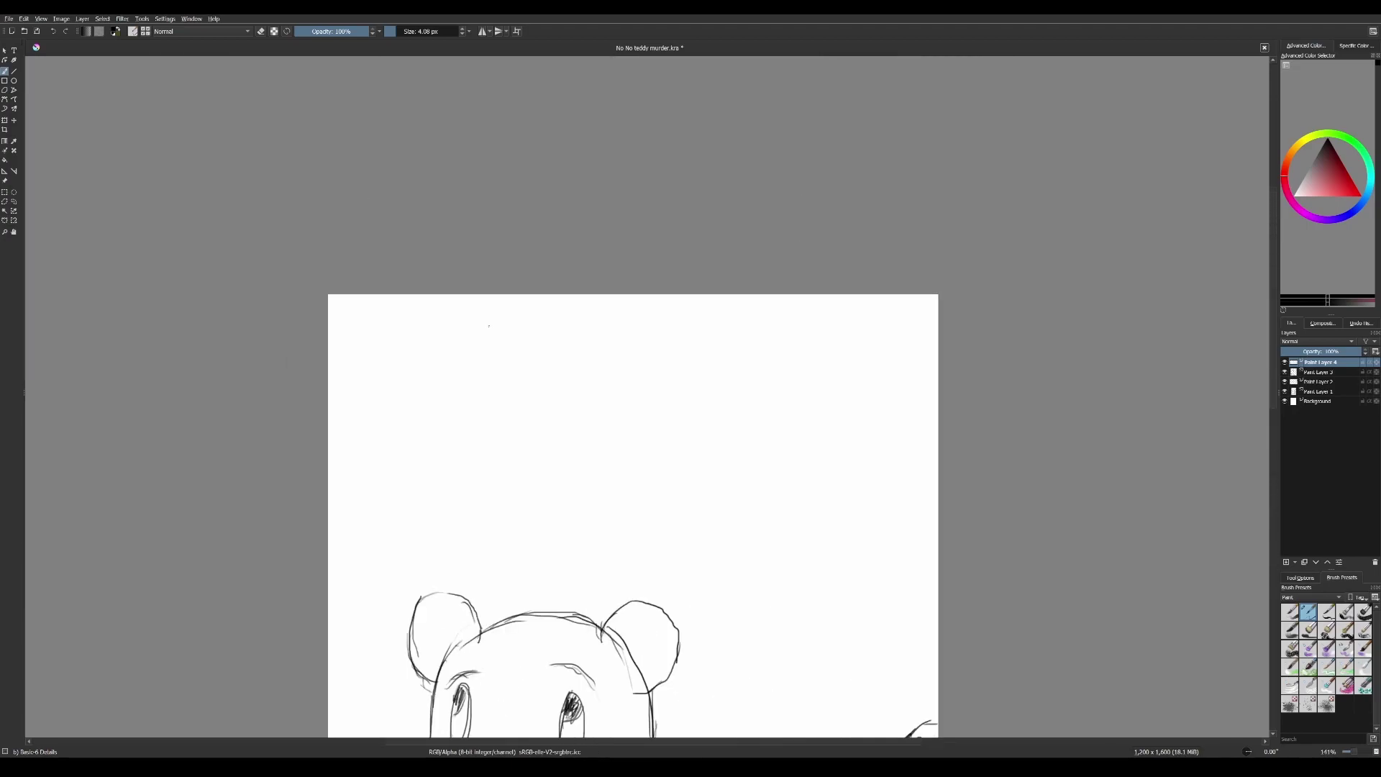
pyautogui.moveTo(317, 330); pyautogui.dragTo(529, 358)
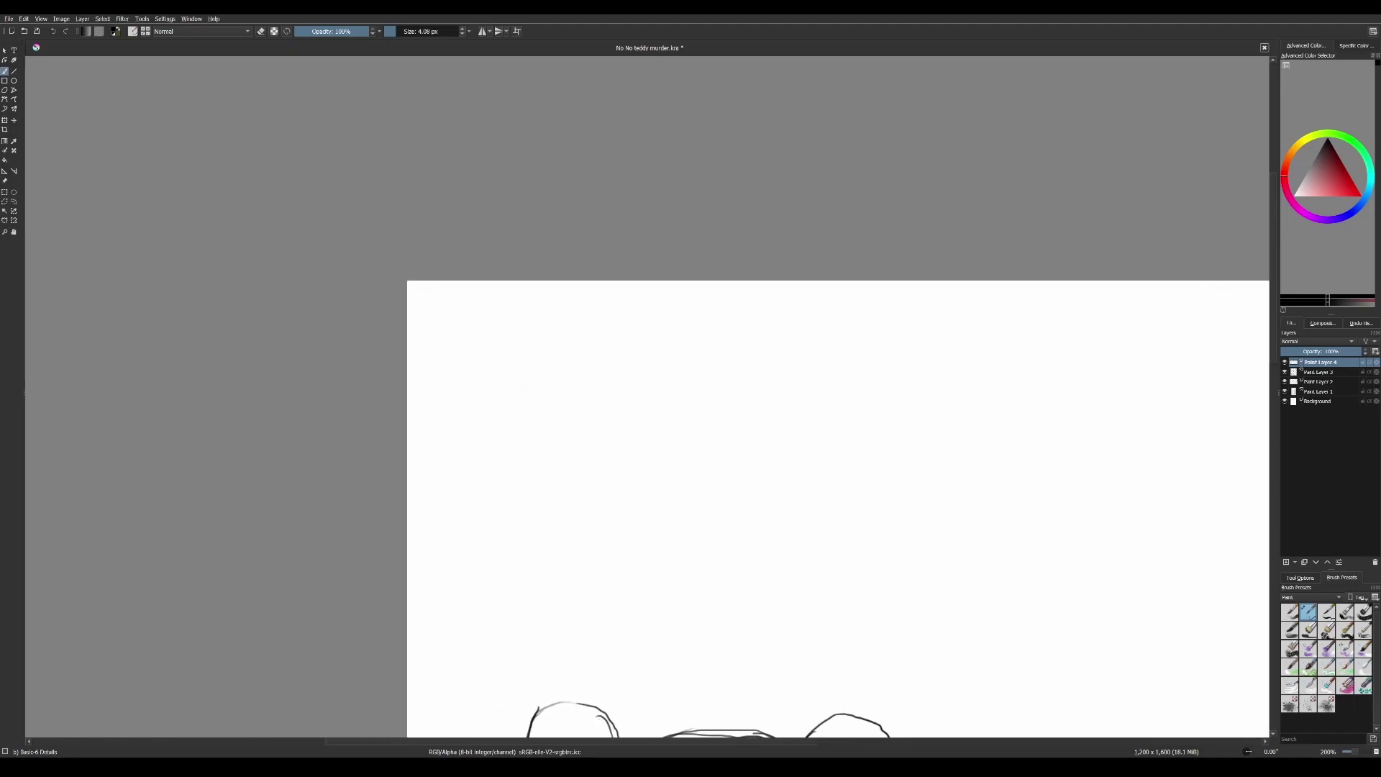
pyautogui.moveTo(452, 417)
pyautogui.mouseDown()
pyautogui.moveTo(518, 332)
pyautogui.moveTo(536, 416)
pyautogui.moveTo(543, 377)
pyautogui.mouseUp()
pyautogui.moveTo(607, 434)
pyautogui.mouseDown()
pyautogui.moveTo(631, 351)
pyautogui.moveTo(677, 347)
pyautogui.mouseUp()
pyautogui.moveTo(714, 392); pyautogui.dragTo(722, 398)
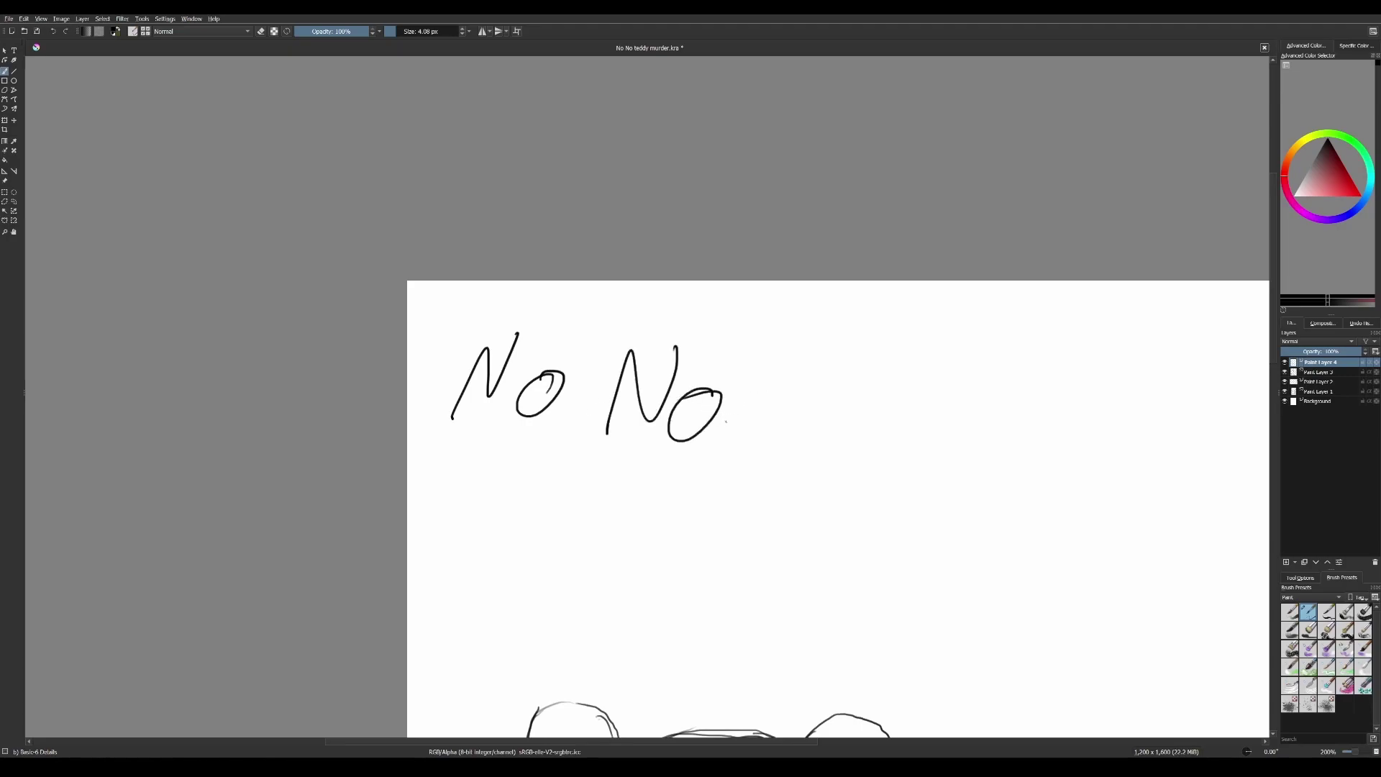
pyautogui.hotkey('ctrl', 'z')
pyautogui.hotkey('ctrl', 'z')
pyautogui.hotkey('ctrl', 'z')
pyautogui.hotkey('ctrl', 'z')
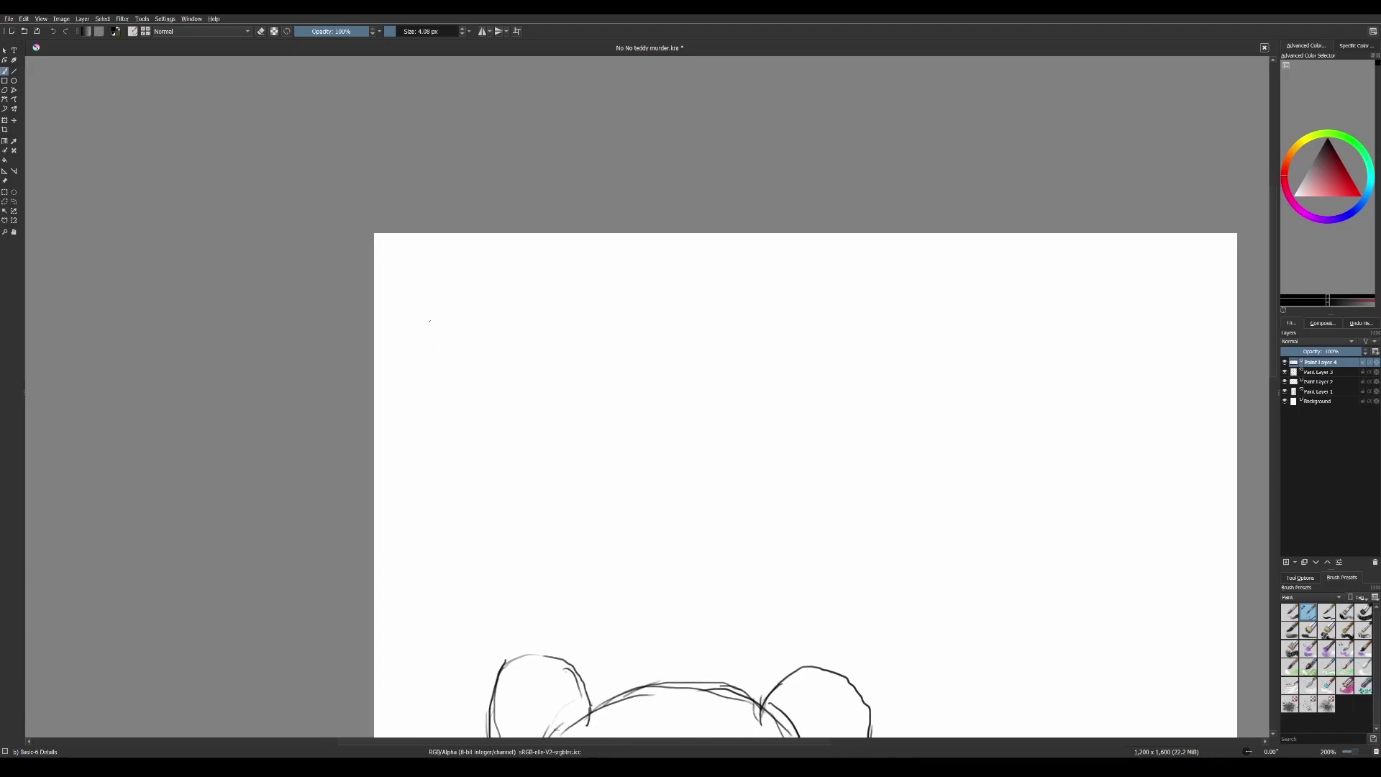
# Hand-letter 'WTF' at the top of the canvas
pyautogui.moveTo(428, 315); pyautogui.dragTo(444, 404)
pyautogui.moveTo(475, 347)
pyautogui.mouseDown()
pyautogui.moveTo(440, 396)
pyautogui.moveTo(492, 339)
pyautogui.moveTo(506, 397)
pyautogui.mouseUp()
pyautogui.moveTo(541, 322); pyautogui.dragTo(526, 365)
pyautogui.moveTo(609, 287); pyautogui.dragTo(580, 400)
pyautogui.moveTo(571, 301)
pyautogui.mouseDown()
pyautogui.moveTo(643, 307)
pyautogui.moveTo(570, 310)
pyautogui.moveTo(565, 286)
pyautogui.moveTo(666, 297)
pyautogui.moveTo(658, 411)
pyautogui.mouseUp()
pyautogui.moveTo(685, 320)
pyautogui.mouseDown()
pyautogui.moveTo(663, 402)
pyautogui.moveTo(730, 314)
pyautogui.moveTo(717, 360)
pyautogui.moveTo(728, 383)
pyautogui.mouseUp()
# Letter 'teddy!' after it, retracing the t, d's and y
pyautogui.moveTo(803, 331); pyautogui.dragTo(773, 445)
pyautogui.moveTo(787, 394); pyautogui.dragTo(775, 432)
pyautogui.moveTo(774, 366)
pyautogui.mouseDown()
pyautogui.moveTo(825, 369)
pyautogui.moveTo(860, 438)
pyautogui.moveTo(876, 426)
pyautogui.moveTo(896, 440)
pyautogui.moveTo(874, 426)
pyautogui.mouseUp()
pyautogui.moveTo(897, 363)
pyautogui.mouseDown()
pyautogui.moveTo(889, 443)
pyautogui.moveTo(878, 426)
pyautogui.moveTo(892, 436)
pyautogui.mouseUp()
pyautogui.moveTo(932, 385); pyautogui.dragTo(921, 428)
pyautogui.moveTo(944, 351)
pyautogui.mouseDown()
pyautogui.moveTo(930, 440)
pyautogui.moveTo(925, 419)
pyautogui.moveTo(913, 431)
pyautogui.mouseUp()
pyautogui.moveTo(941, 349)
pyautogui.mouseDown()
pyautogui.moveTo(928, 443)
pyautogui.moveTo(960, 433)
pyautogui.moveTo(947, 473)
pyautogui.mouseUp()
pyautogui.moveTo(974, 414); pyautogui.dragTo(944, 468)
pyautogui.moveTo(984, 399); pyautogui.dragTo(941, 466)
pyautogui.moveTo(973, 417); pyautogui.dragTo(939, 481)
pyautogui.moveTo(1036, 350); pyautogui.dragTo(1000, 494)
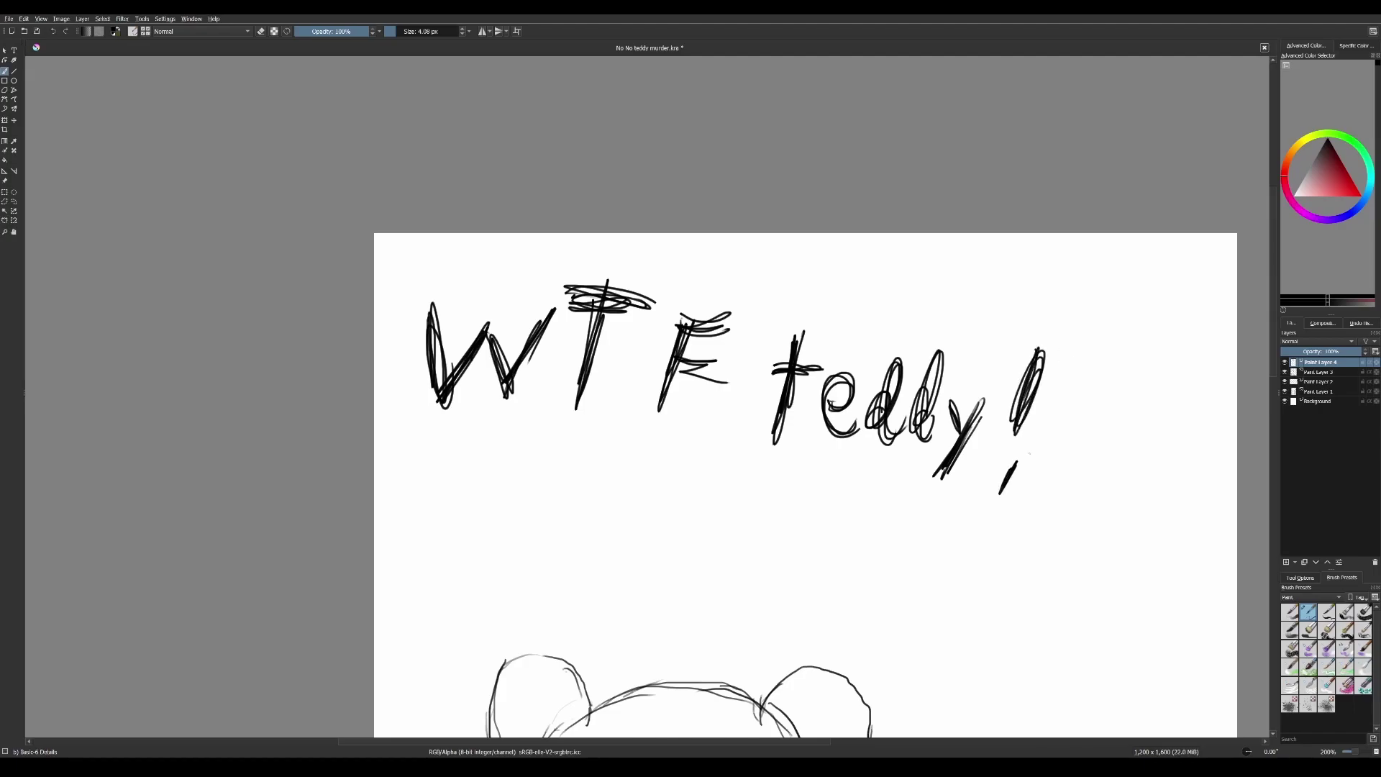
# Zoom out to check the title against the sketch, then zoom back in
pyautogui.hotkey('ctrl', '-')
pyautogui.hotkey('ctrl', '-')
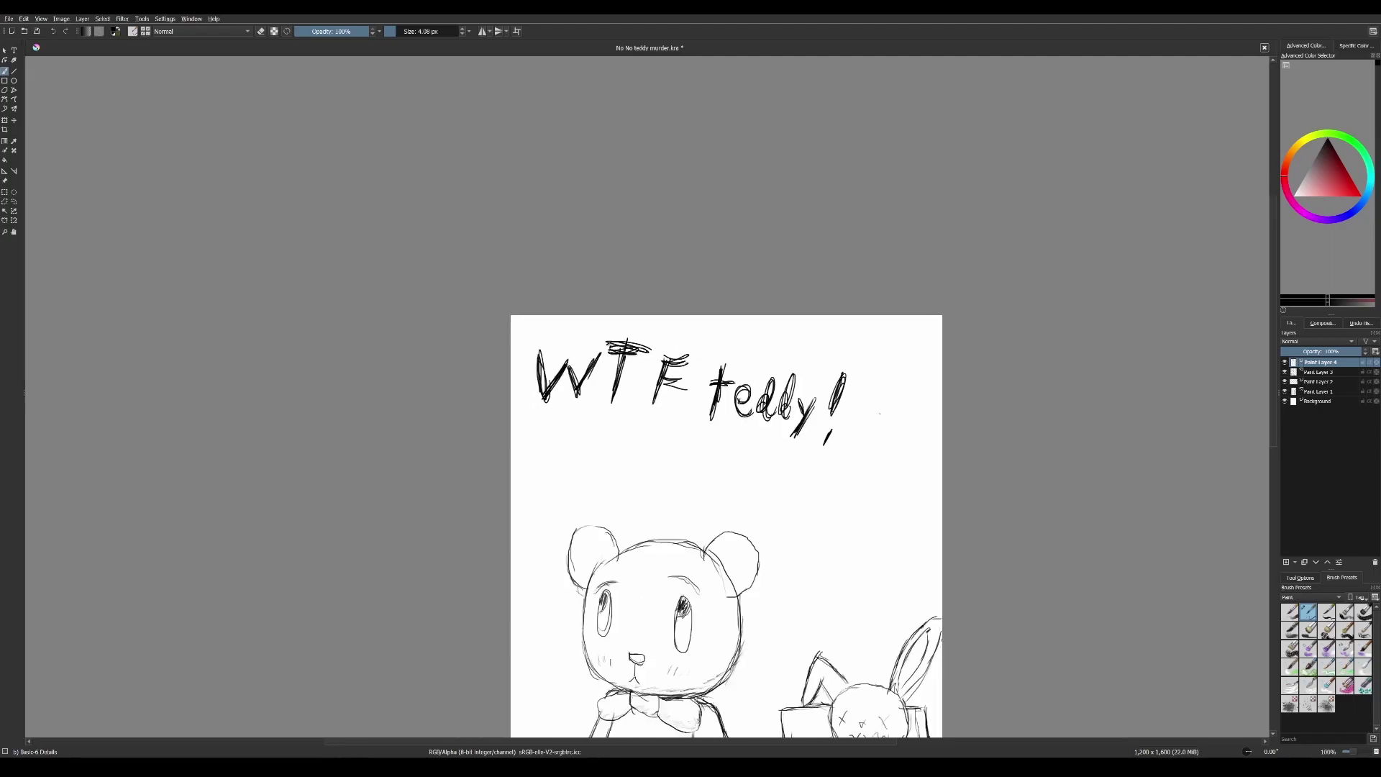
pyautogui.moveTo(720, 503); pyautogui.dragTo(721, 223)
pyautogui.hotkey('ctrl', '+')
pyautogui.hotkey('ctrl', '+')
# Write the signature's first word below the figures: a red first letter, then black letters
pyautogui.moveTo(719, 576); pyautogui.dragTo(405, 241)
pyautogui.hotkey('ctrl', '+')
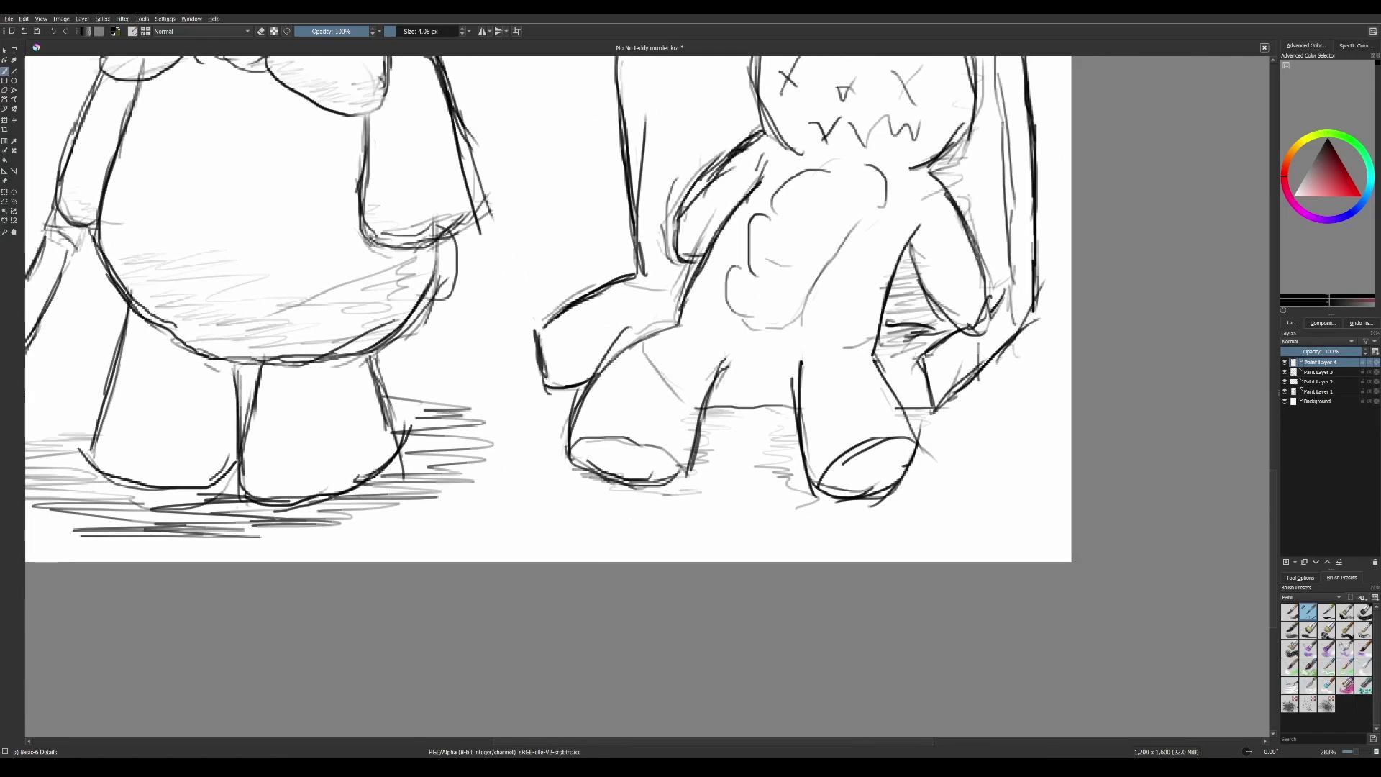
pyautogui.click(1362, 196)
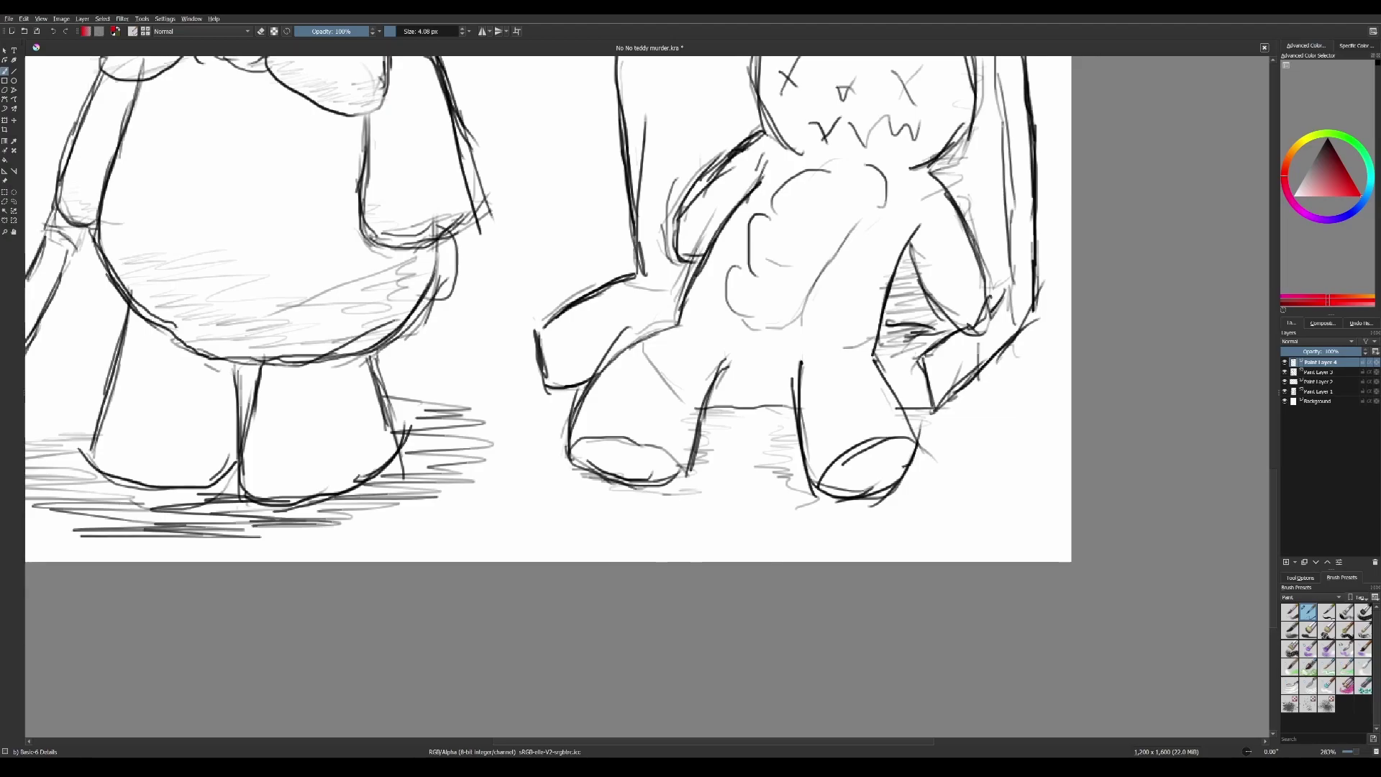
pyautogui.moveTo(528, 540); pyautogui.dragTo(568, 551)
pyautogui.click(1296, 195)
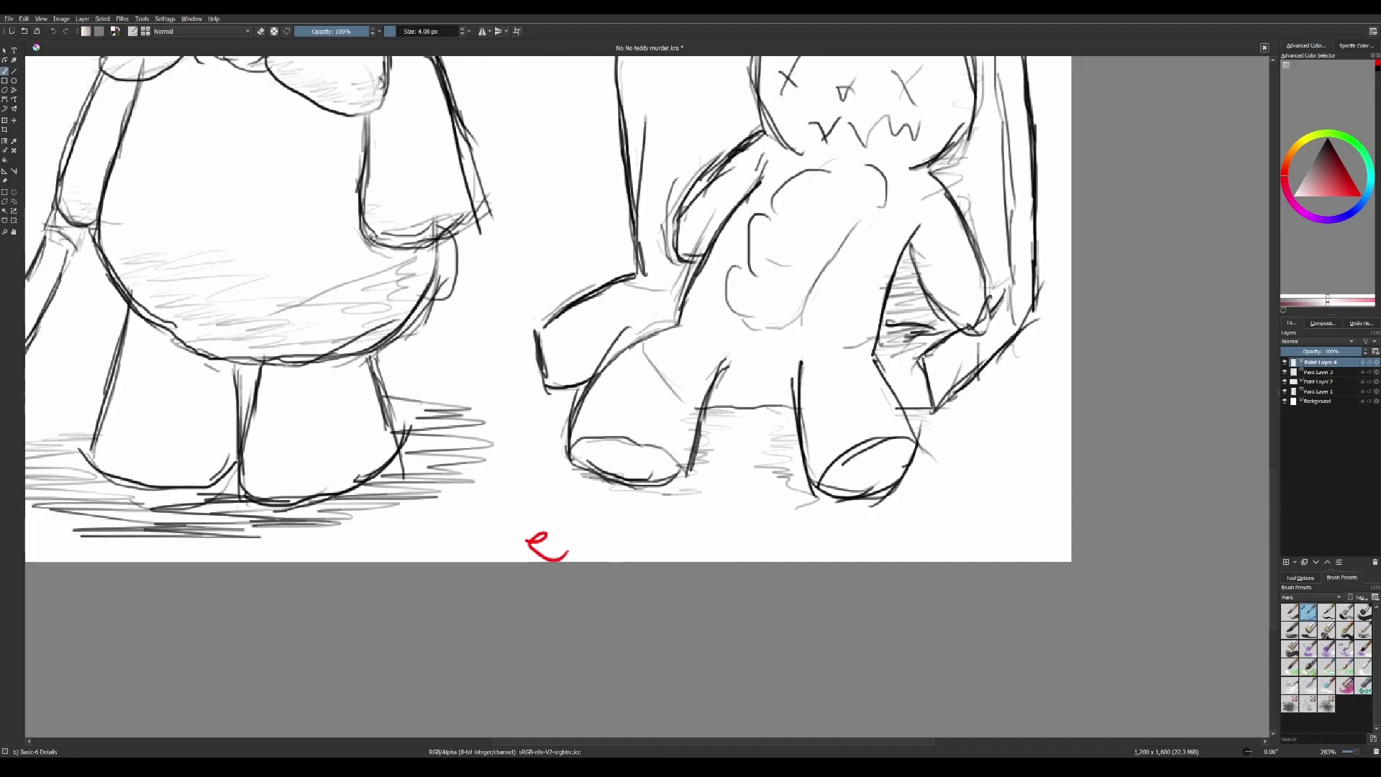
pyautogui.click(1328, 140)
pyautogui.moveTo(574, 558)
pyautogui.mouseDown()
pyautogui.moveTo(587, 545)
pyautogui.moveTo(603, 557)
pyautogui.moveTo(625, 536)
pyautogui.moveTo(651, 555)
pyautogui.moveTo(662, 534)
pyautogui.mouseUp()
pyautogui.moveTo(676, 533); pyautogui.dragTo(676, 551)
pyautogui.moveTo(684, 489); pyautogui.dragTo(679, 560)
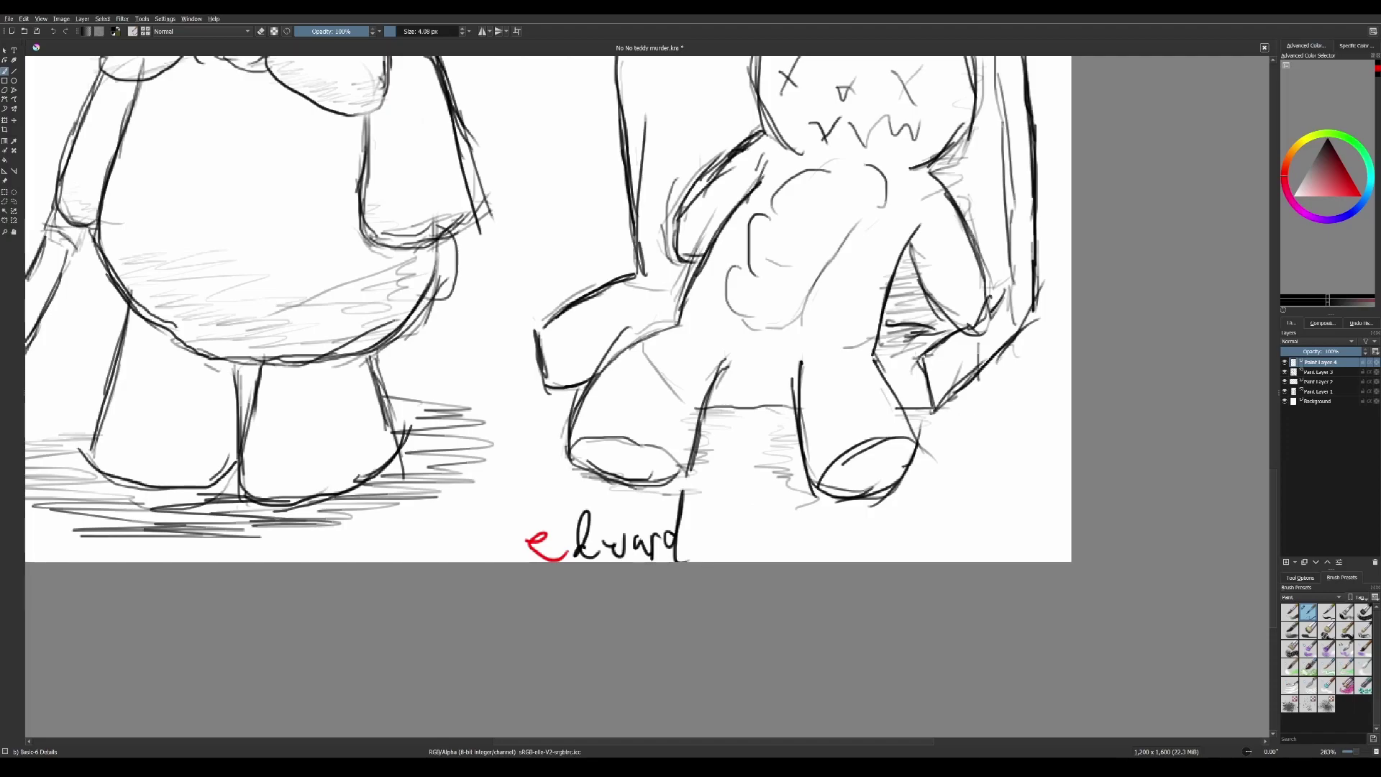
# Add a green initial and a cyan capital after the first word
pyautogui.click(1362, 195)
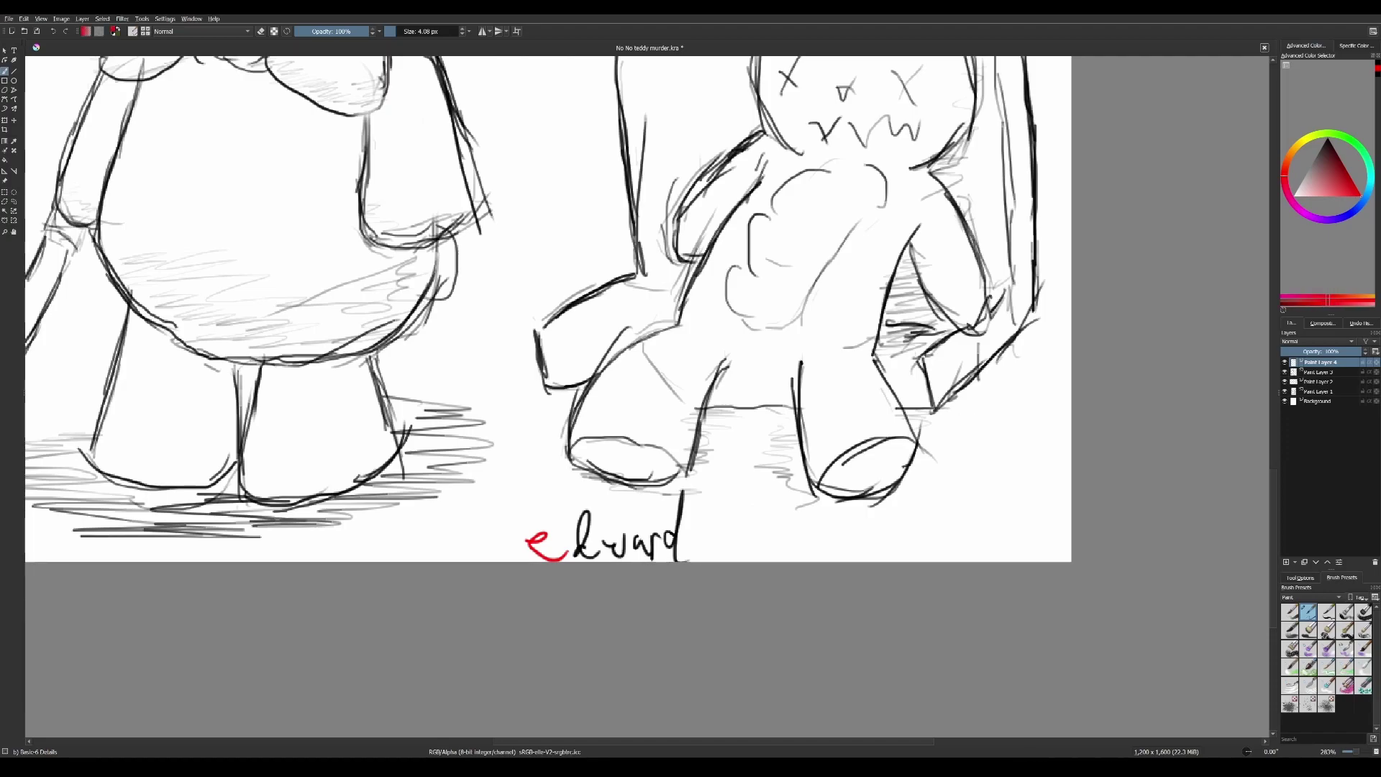
pyautogui.click(1346, 137)
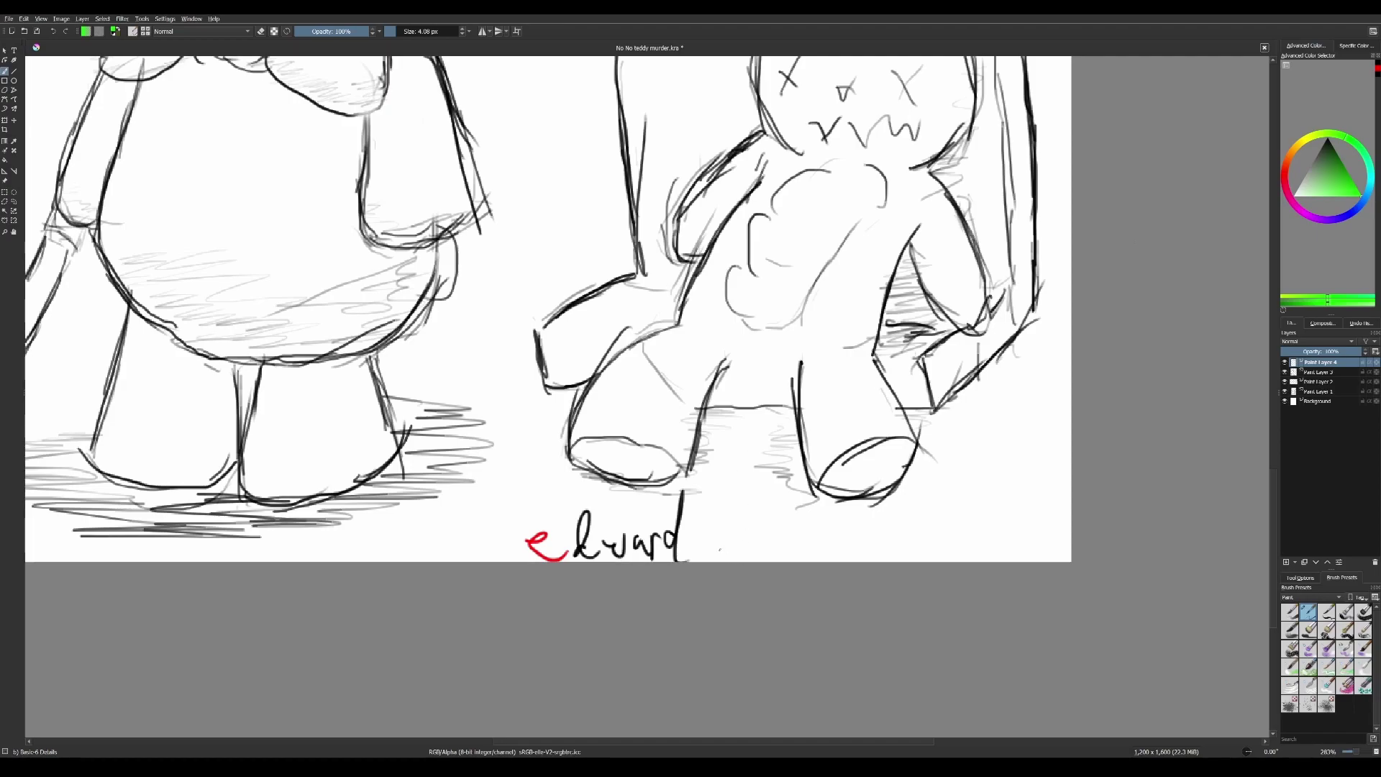
pyautogui.moveTo(733, 518)
pyautogui.mouseDown()
pyautogui.moveTo(720, 546)
pyautogui.moveTo(760, 518)
pyautogui.mouseUp()
pyautogui.click(1371, 173)
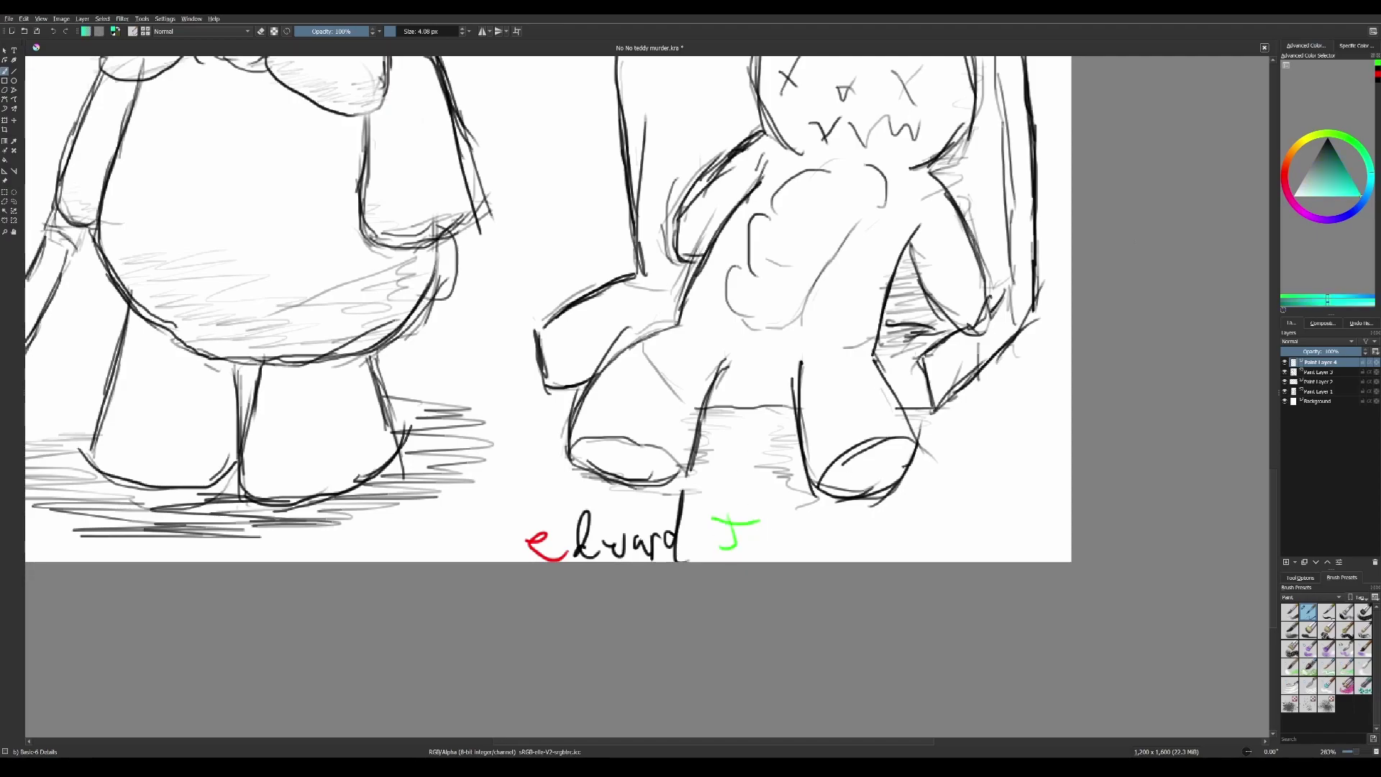
pyautogui.moveTo(787, 526)
pyautogui.mouseDown()
pyautogui.moveTo(789, 561)
pyautogui.moveTo(849, 544)
pyautogui.moveTo(893, 549)
pyautogui.moveTo(893, 561)
pyautogui.moveTo(975, 551)
pyautogui.moveTo(987, 532)
pyautogui.moveTo(1020, 547)
pyautogui.mouseUp()
# Reset the drawing colour to black and zoom out to show the whole page
pyautogui.press('d')
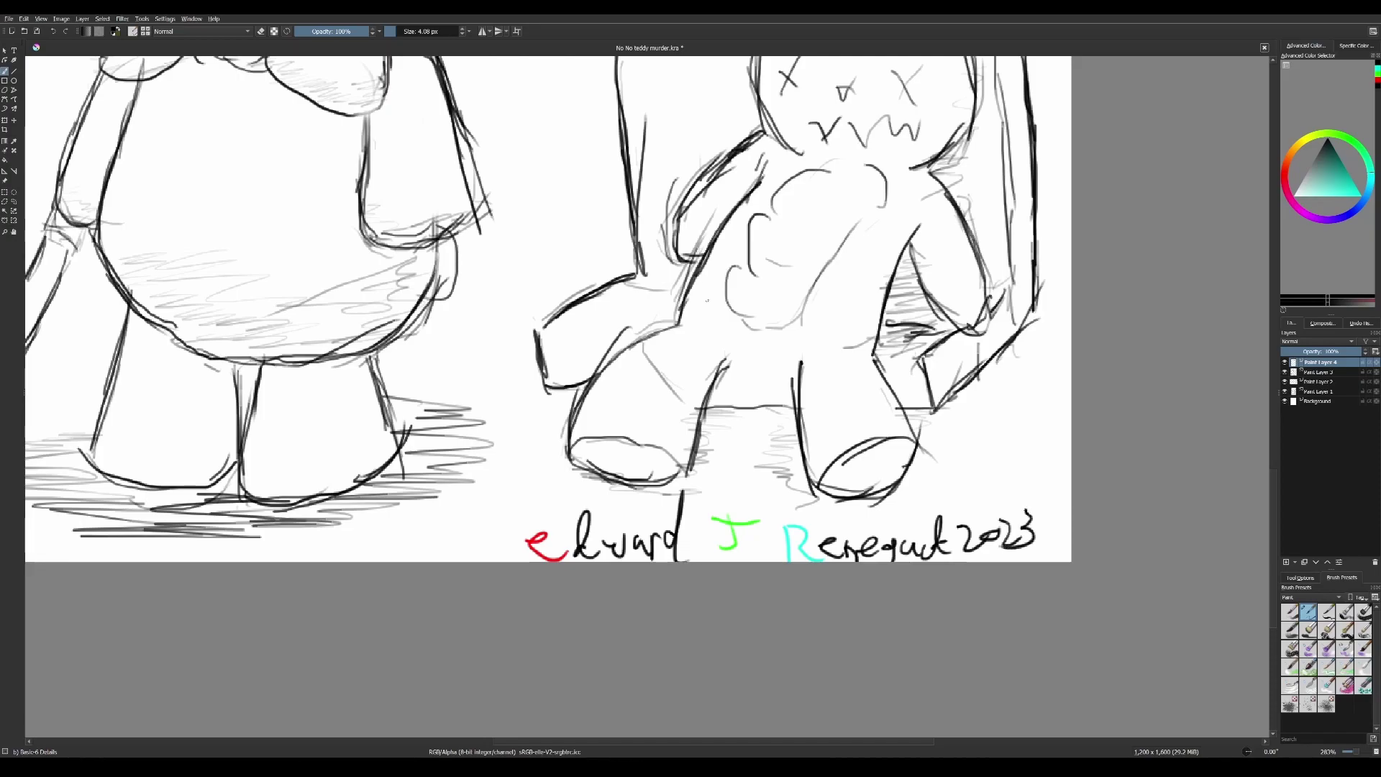
pyautogui.press('-')
pyautogui.press('-')
pyautogui.moveTo(648, 323); pyautogui.dragTo(714, 557)
pyautogui.press('-')
pyautogui.moveTo(694, 382); pyautogui.dragTo(727, 453)
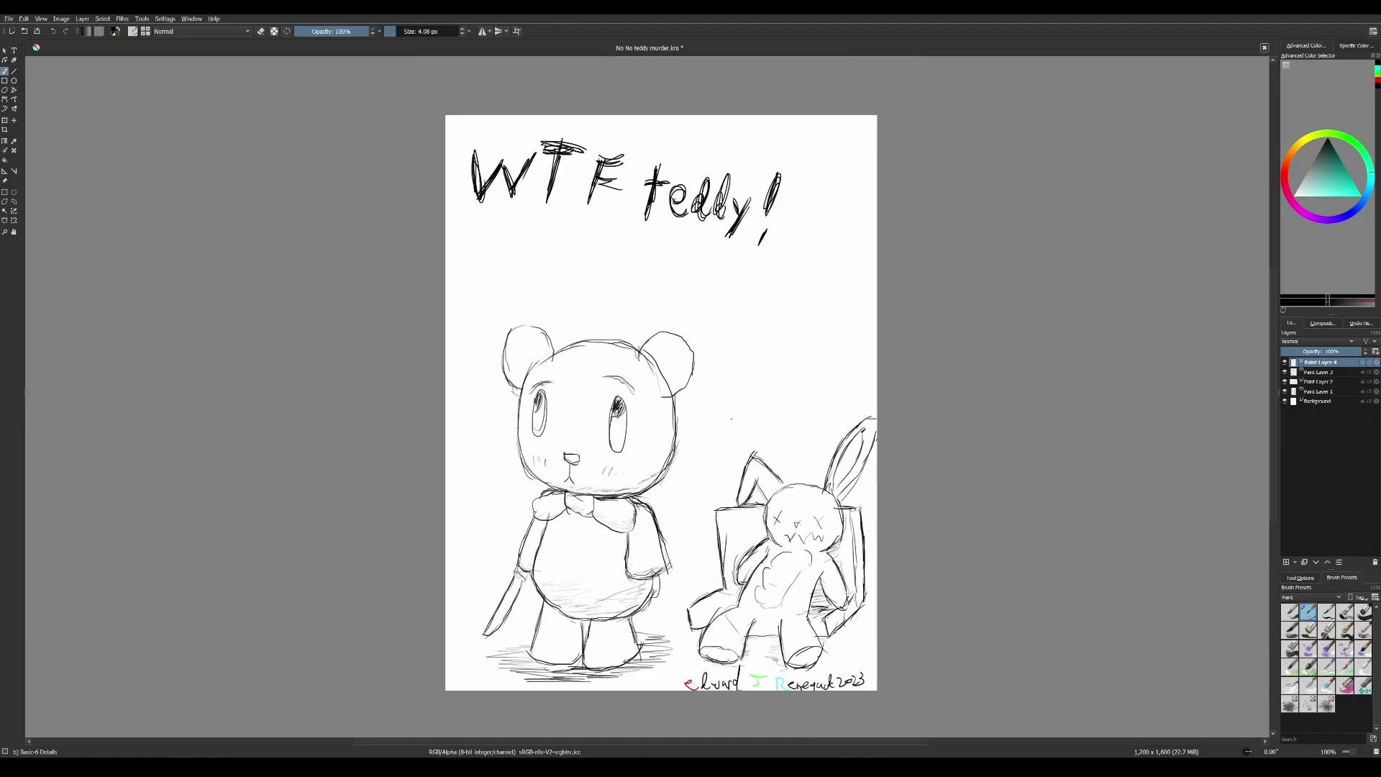
pyautogui.moveTo(715, 407); pyautogui.dragTo(442, 440)
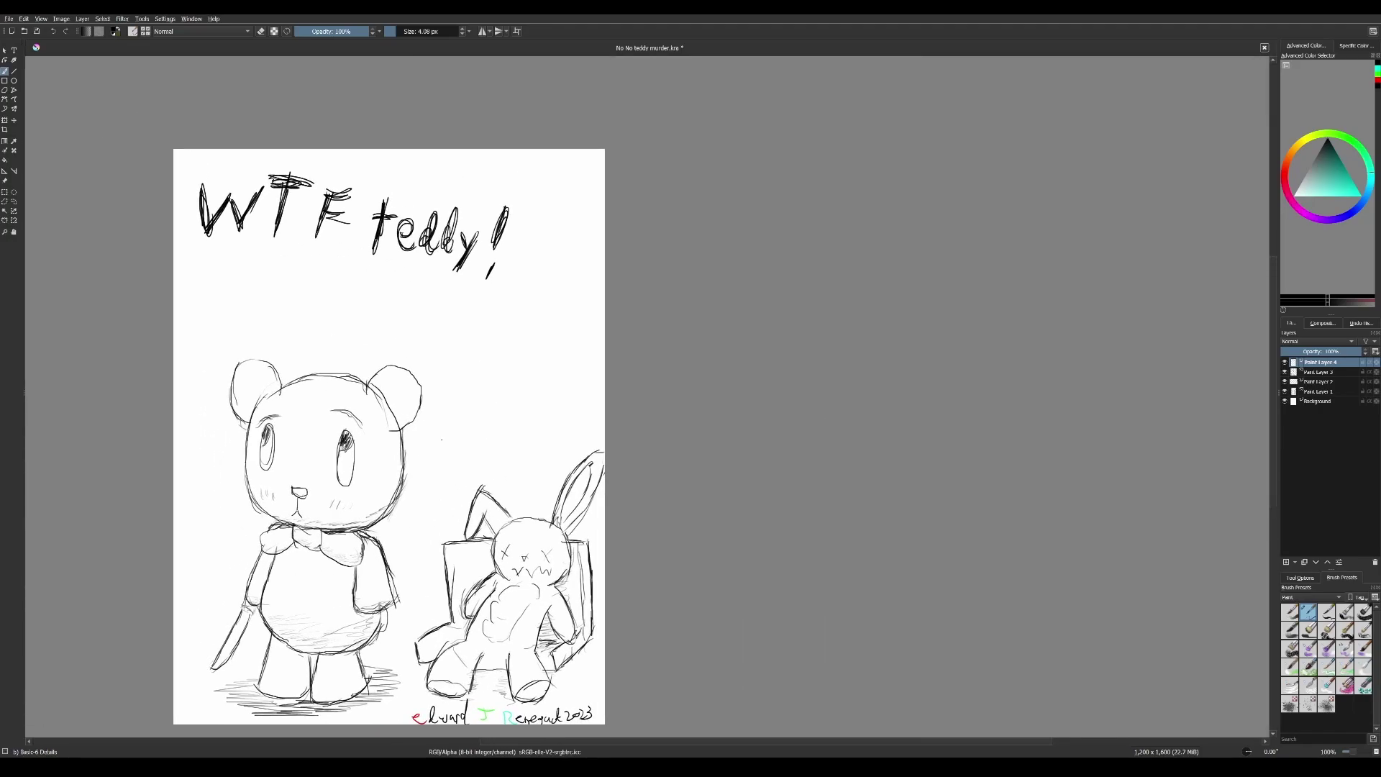